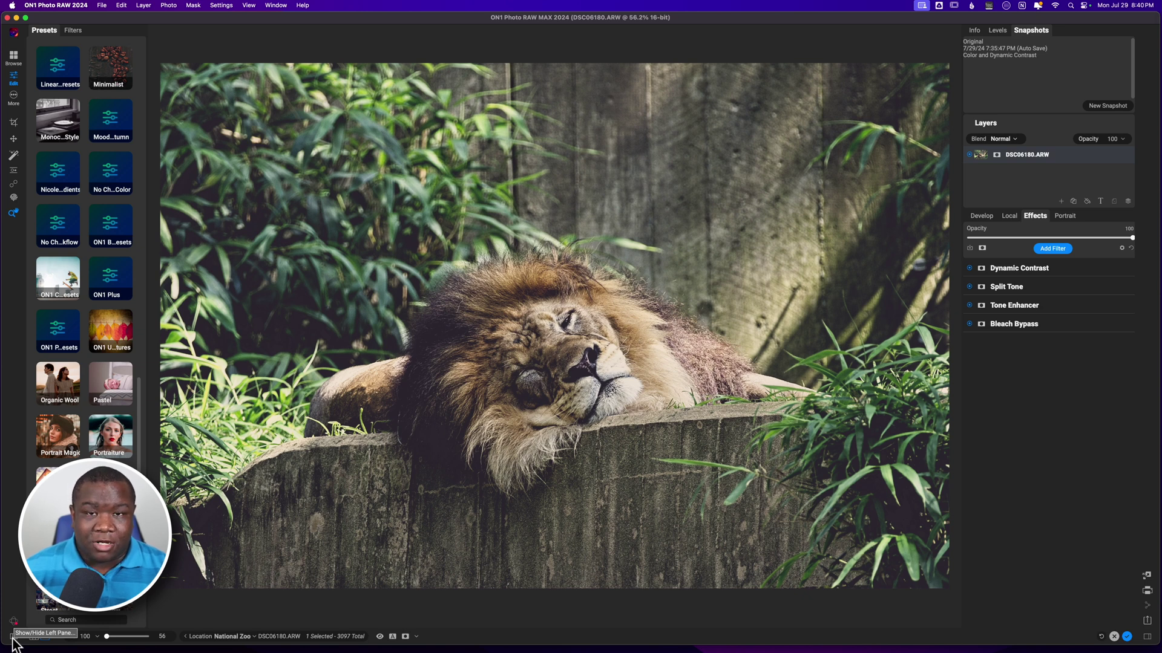
# Step: Check the left pane's visibility setting with the presets shown and open the Minimalist preset category
pyautogui.click(13, 637)
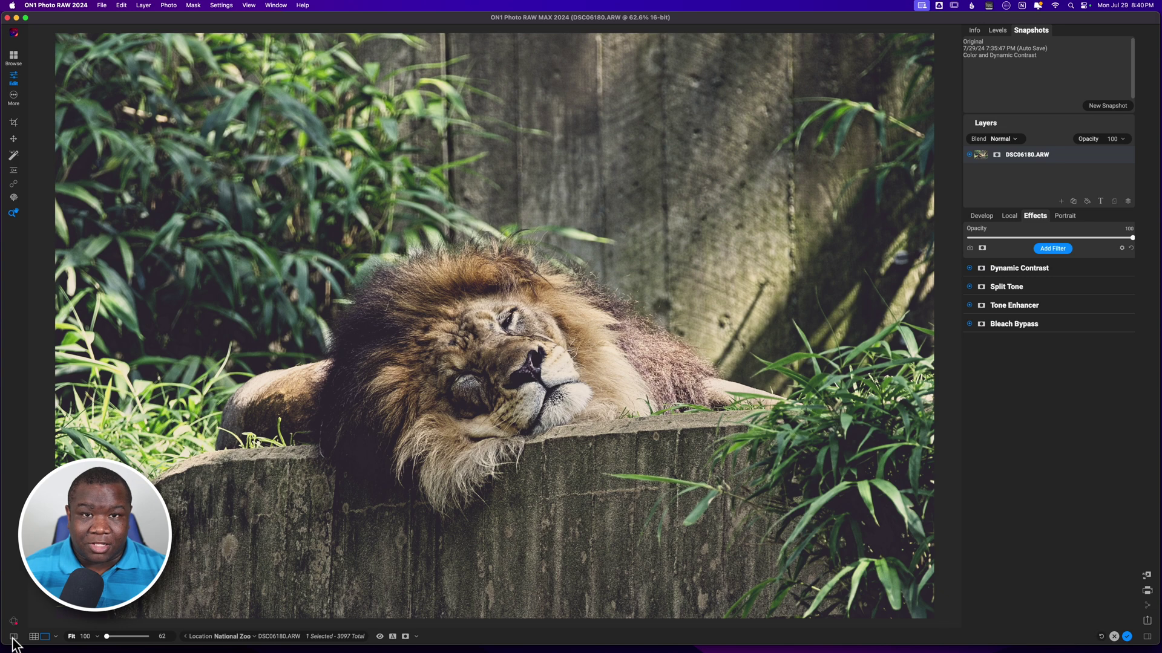
pyautogui.click(13, 639)
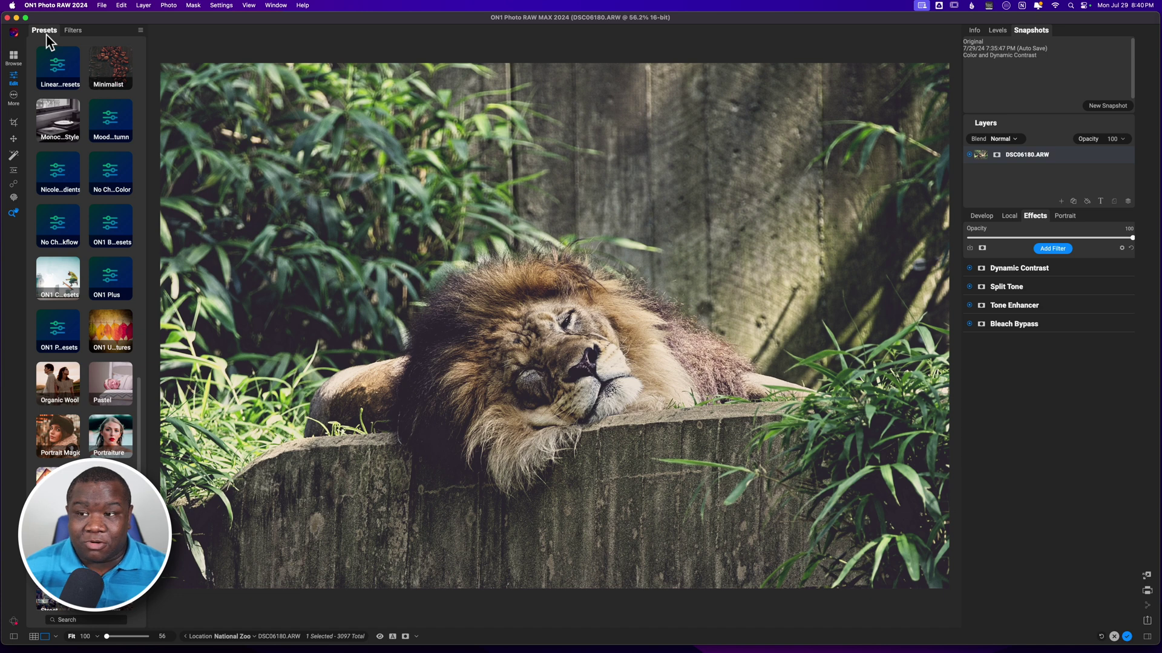
pyautogui.click(106, 61)
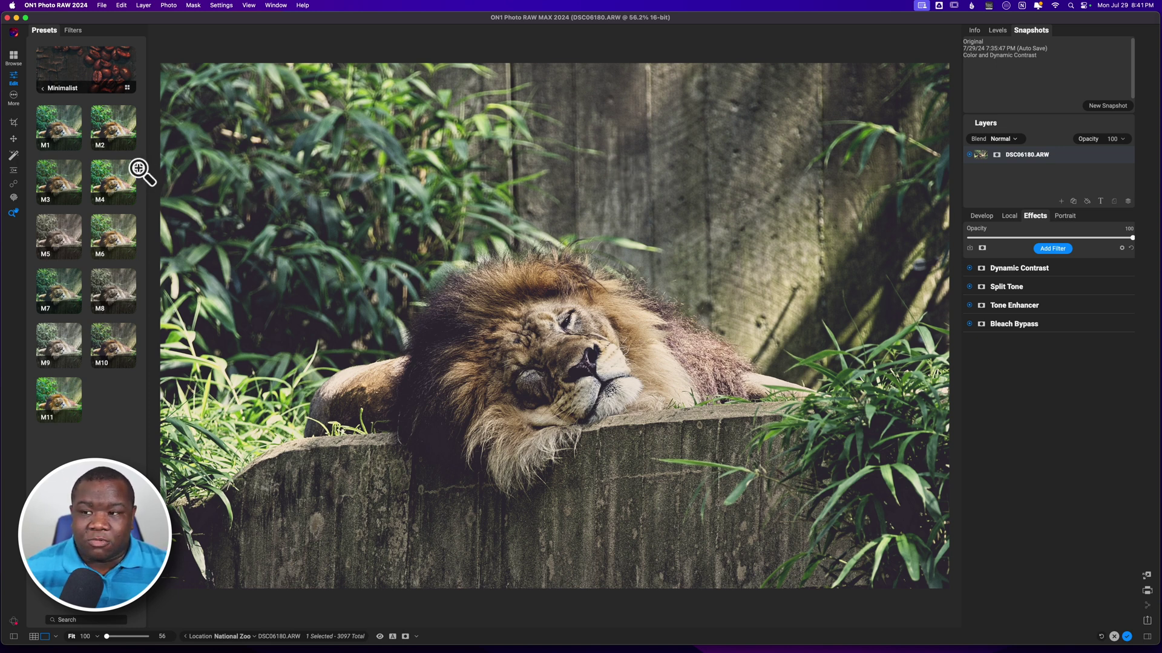
# Step: Try the Minimalist presets M1, M2, M3, M4 and M5 on the lion photo
pyautogui.click(66, 132)
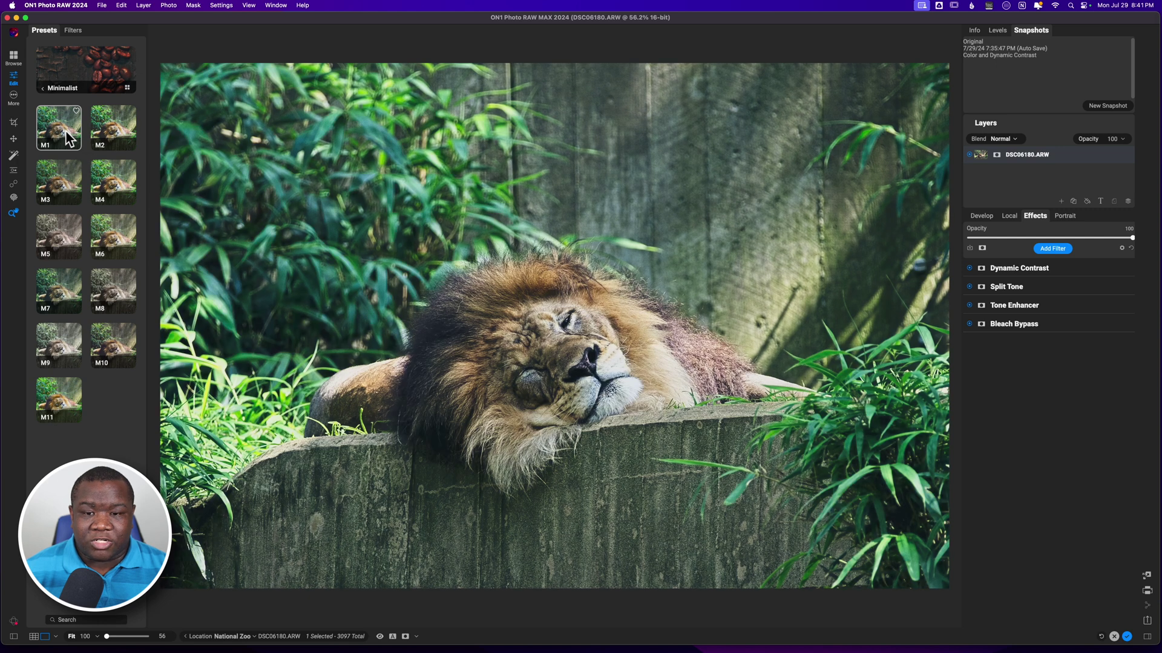
pyautogui.click(100, 131)
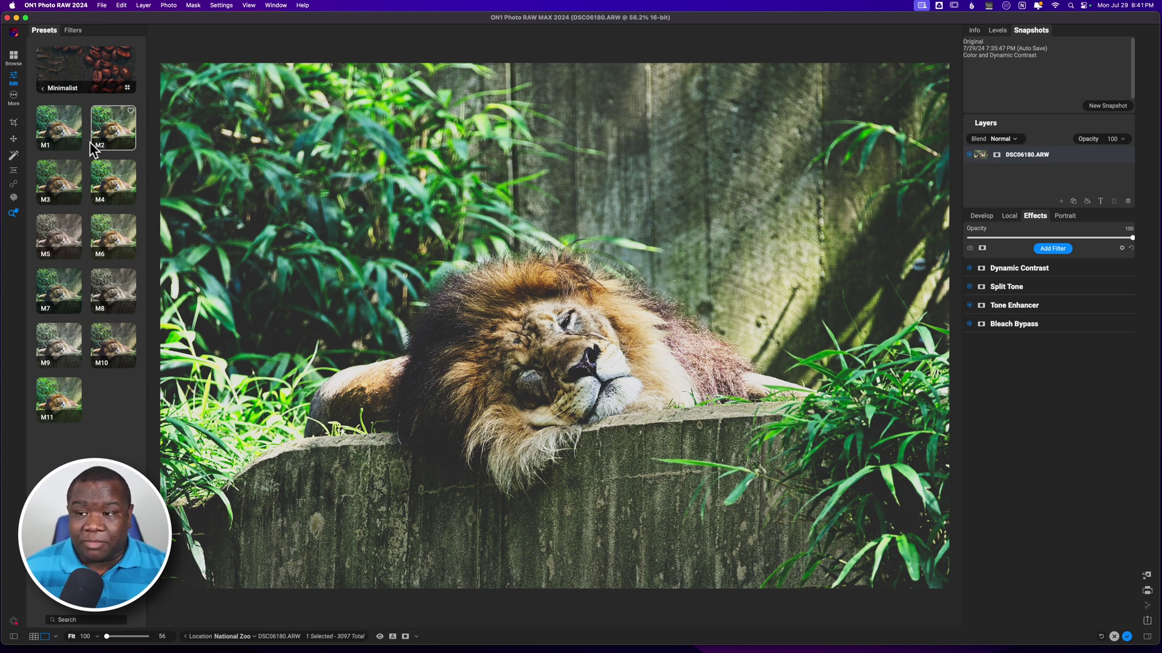
pyautogui.click(65, 177)
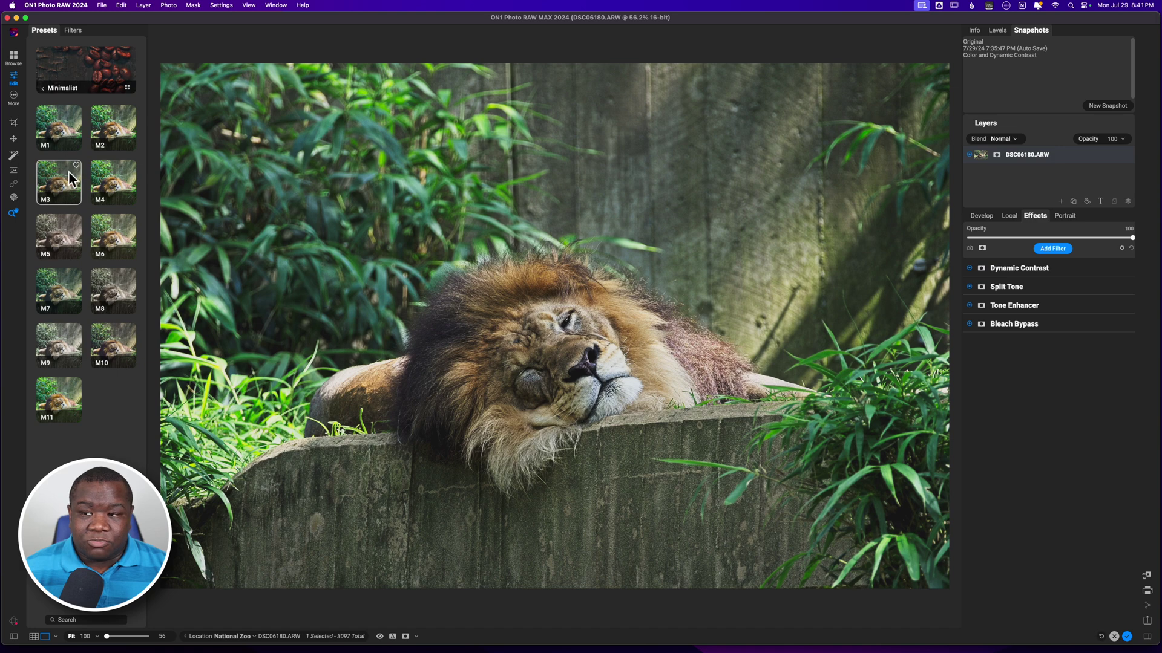
pyautogui.click(101, 181)
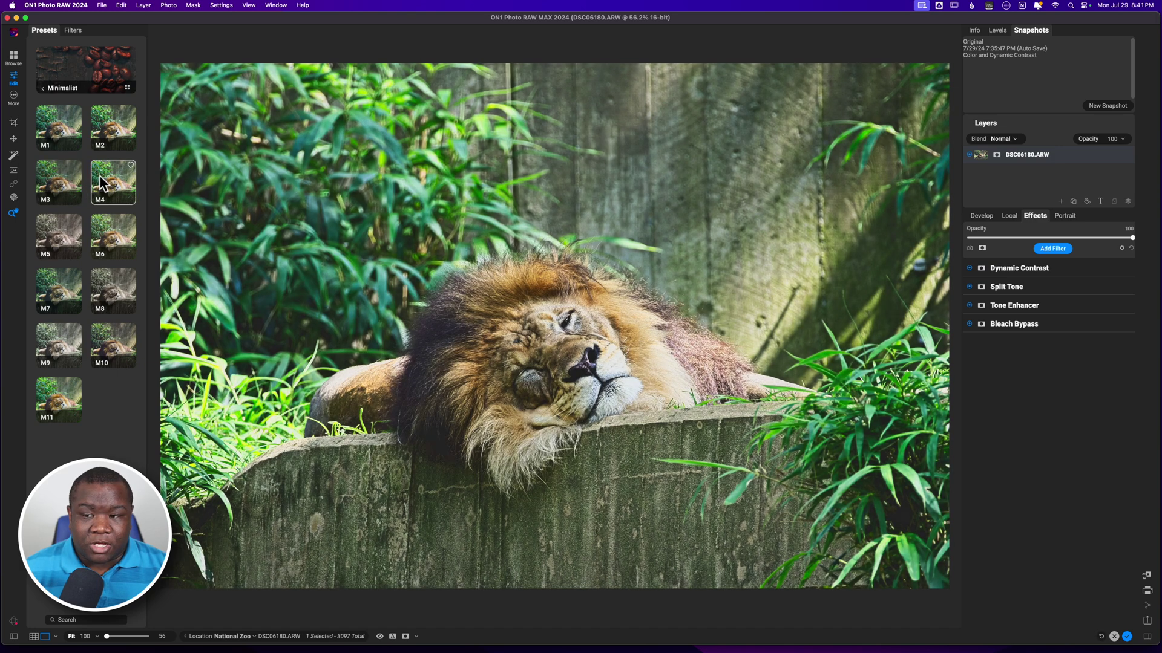
pyautogui.click(65, 236)
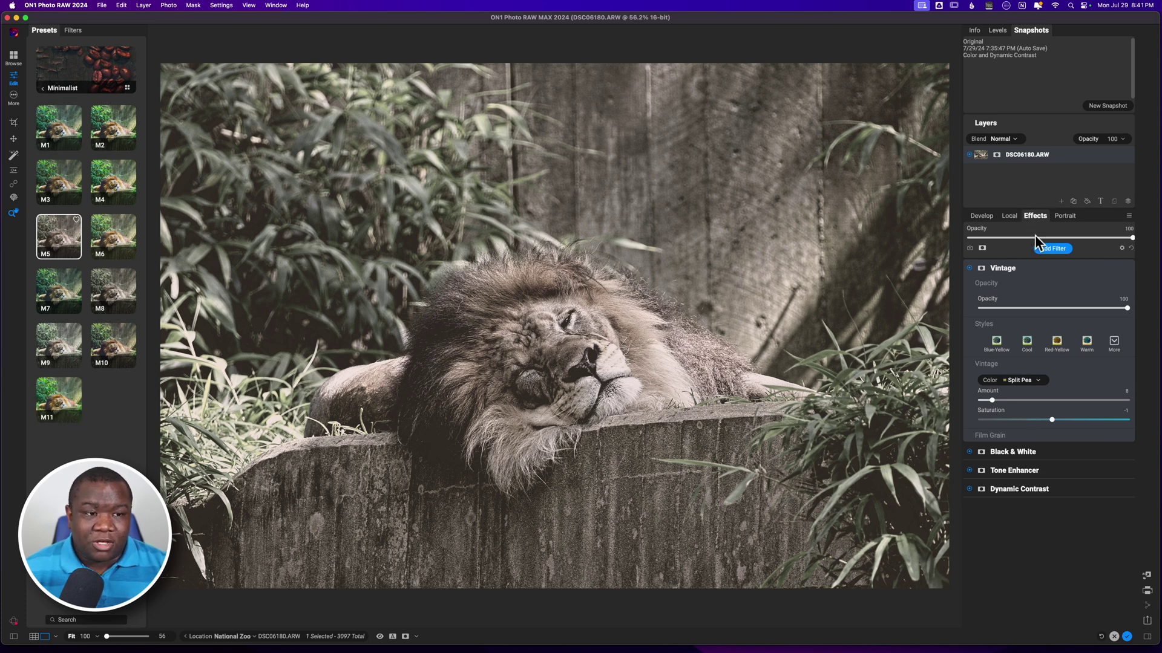
# Step: Restore the photo's Original snapshot to clear the Develop adjustments and apply the Minimalist M5 preset again
pyautogui.click(981, 216)
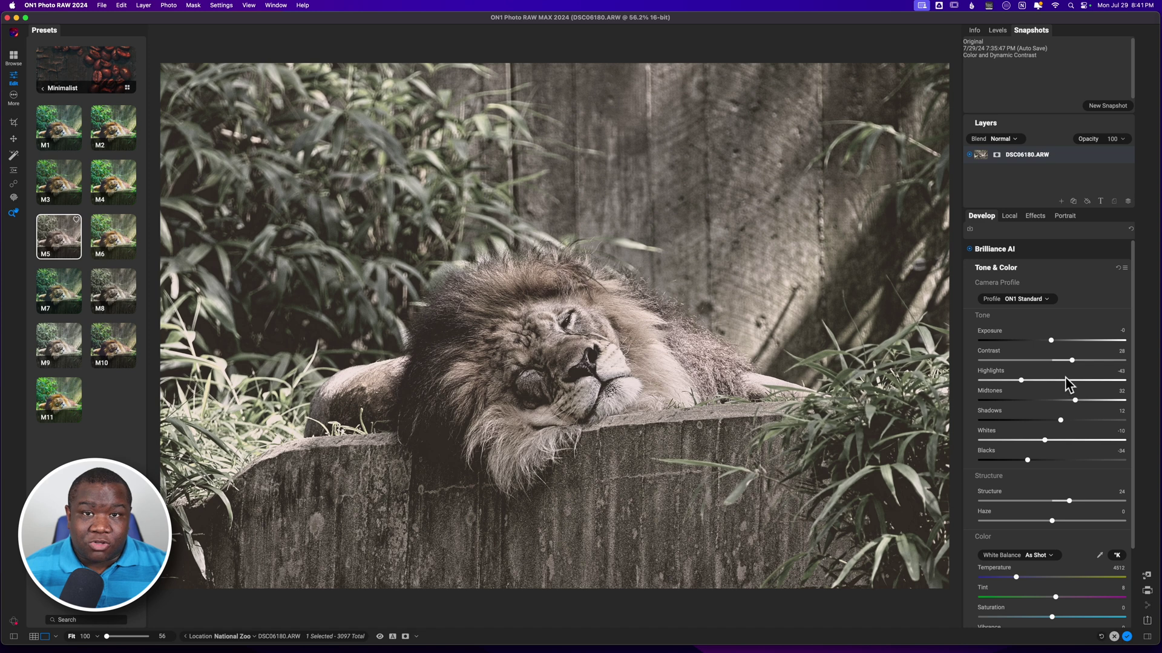
pyautogui.click(975, 43)
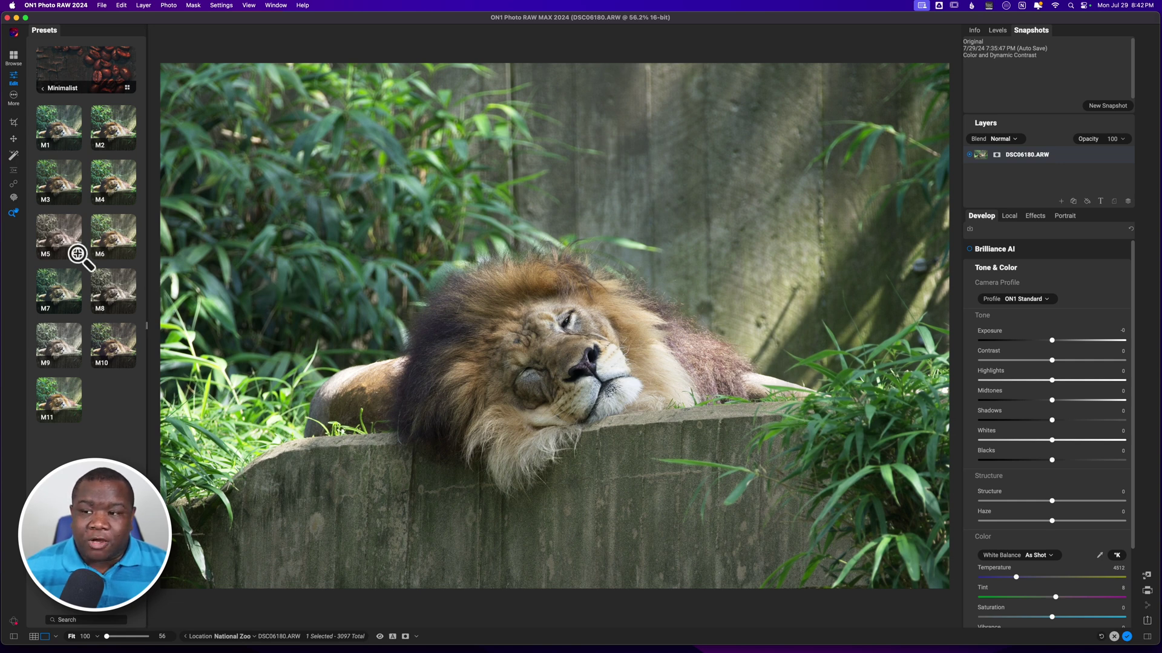
pyautogui.click(53, 245)
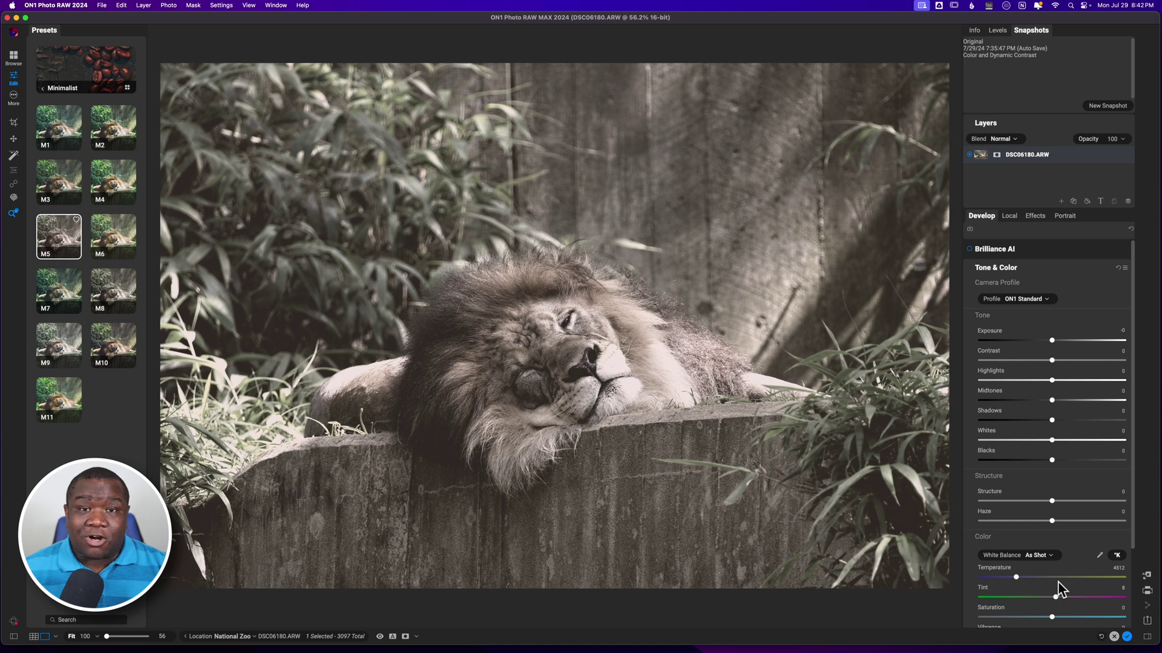
# Step: Turn off the preset's Vintage, Black & White, Tone Enhancer and Dynamic Contrast filters and compare the photo with the preview off
pyautogui.click(1036, 219)
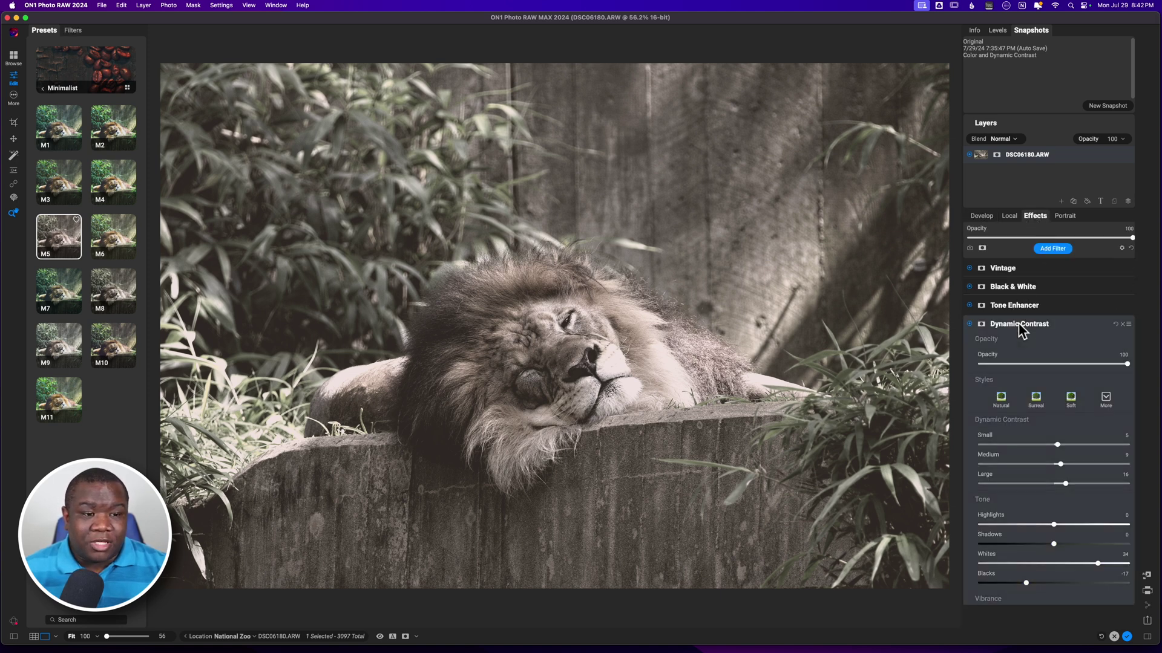
pyautogui.click(1033, 327)
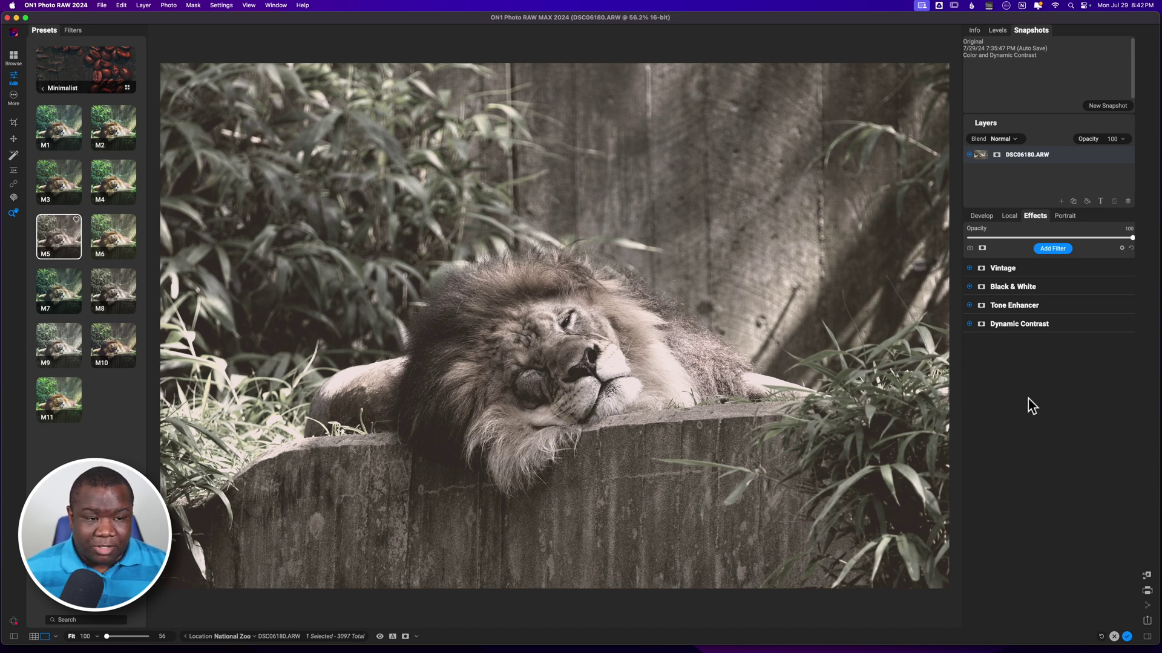
pyautogui.click(969, 268)
pyautogui.click(969, 287)
pyautogui.click(969, 305)
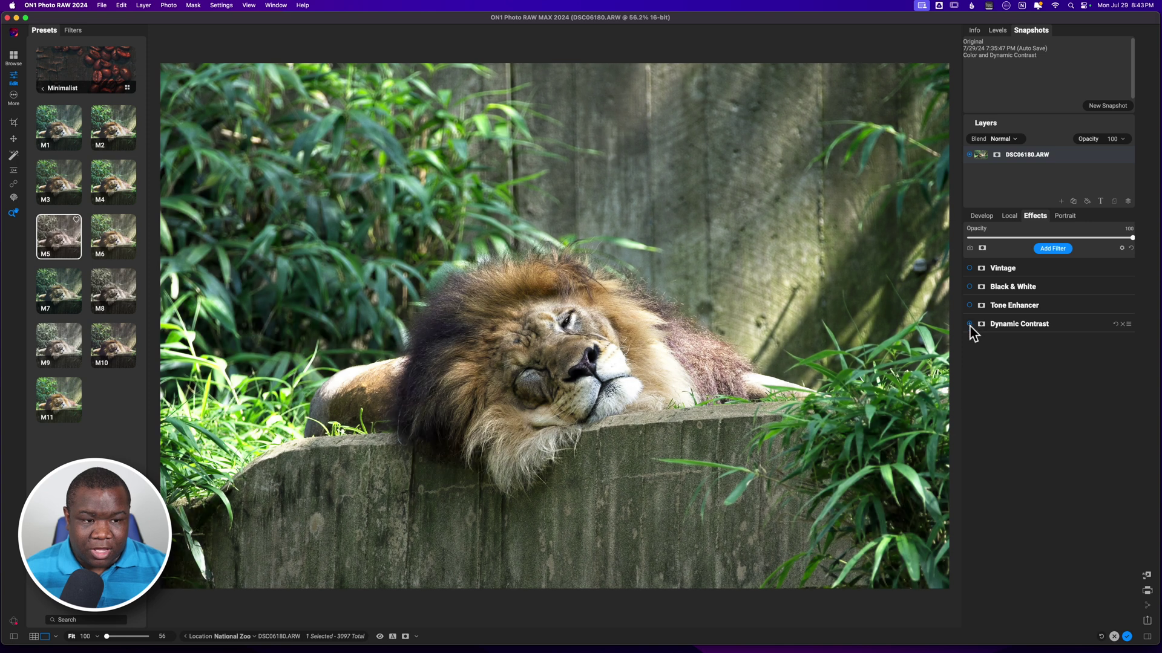
pyautogui.click(969, 324)
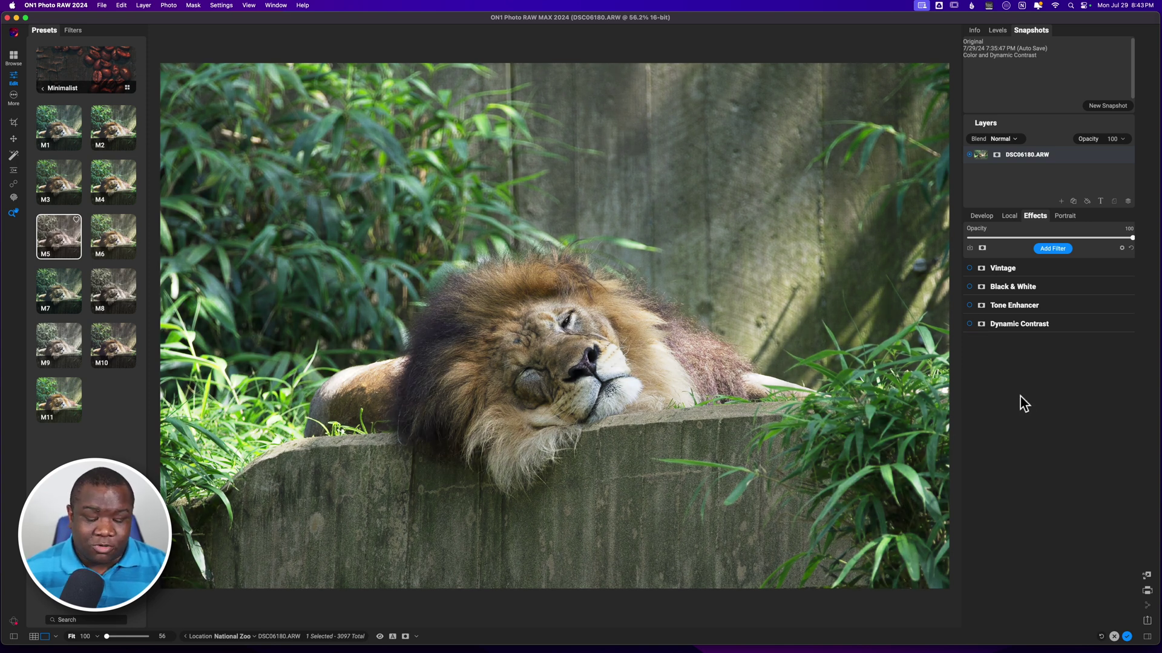
pyautogui.press('\\')
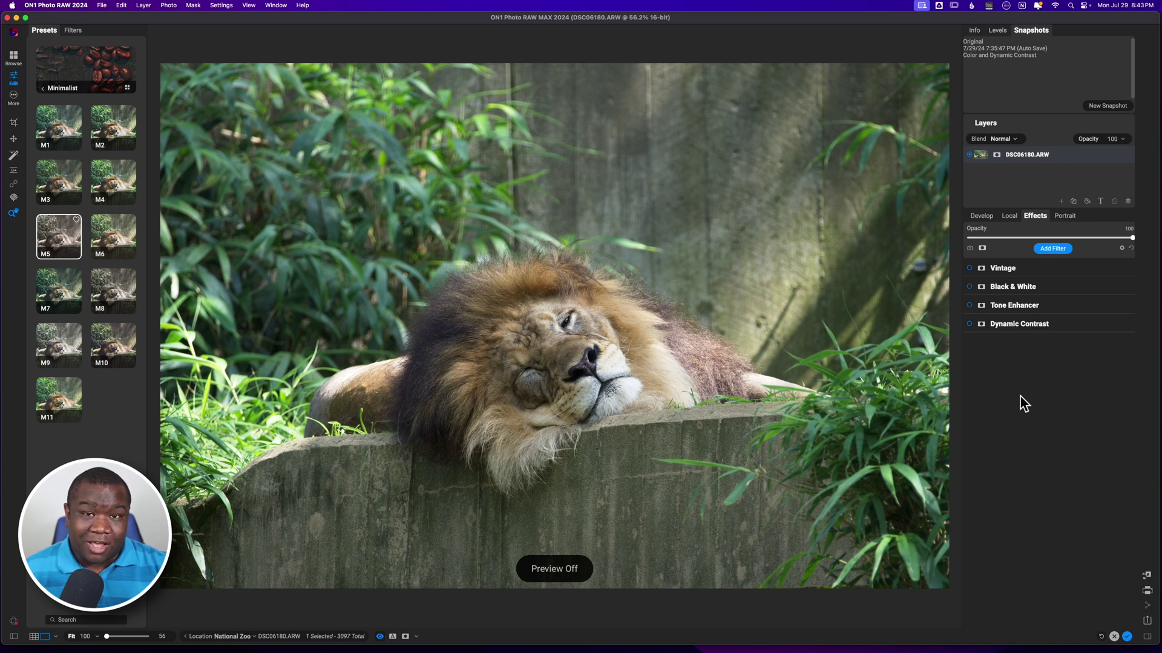
pyautogui.press('\\')
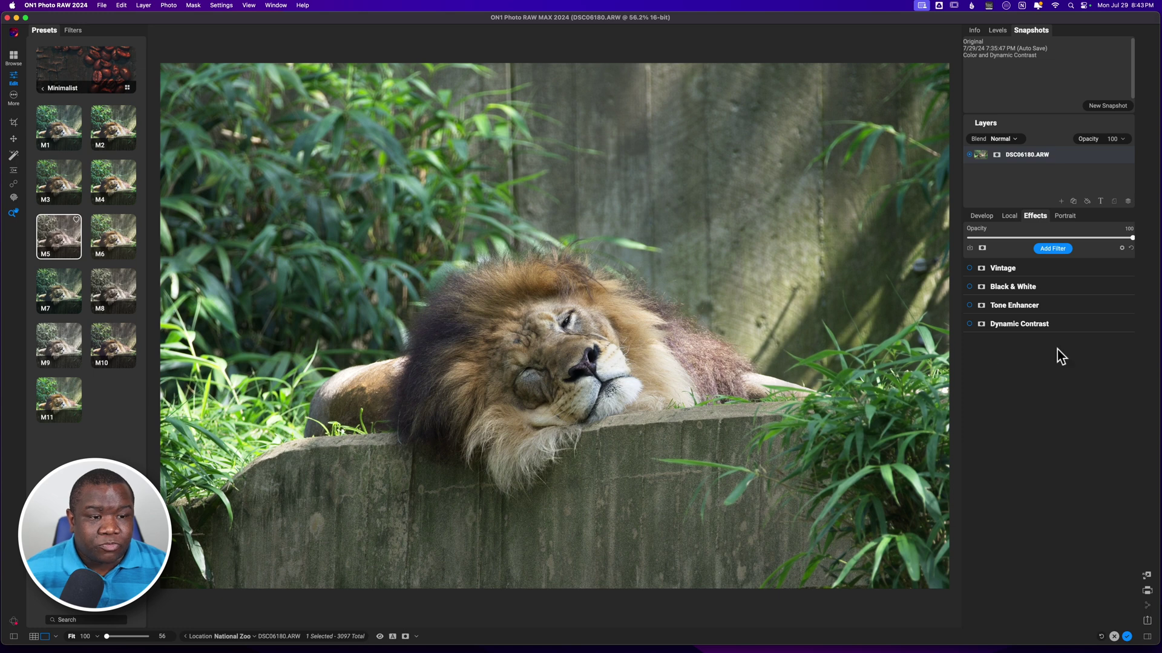
# Step: Turn the Dynamic Contrast filter back on and try its Natural and Soft styles
pyautogui.moveTo(1022, 331)
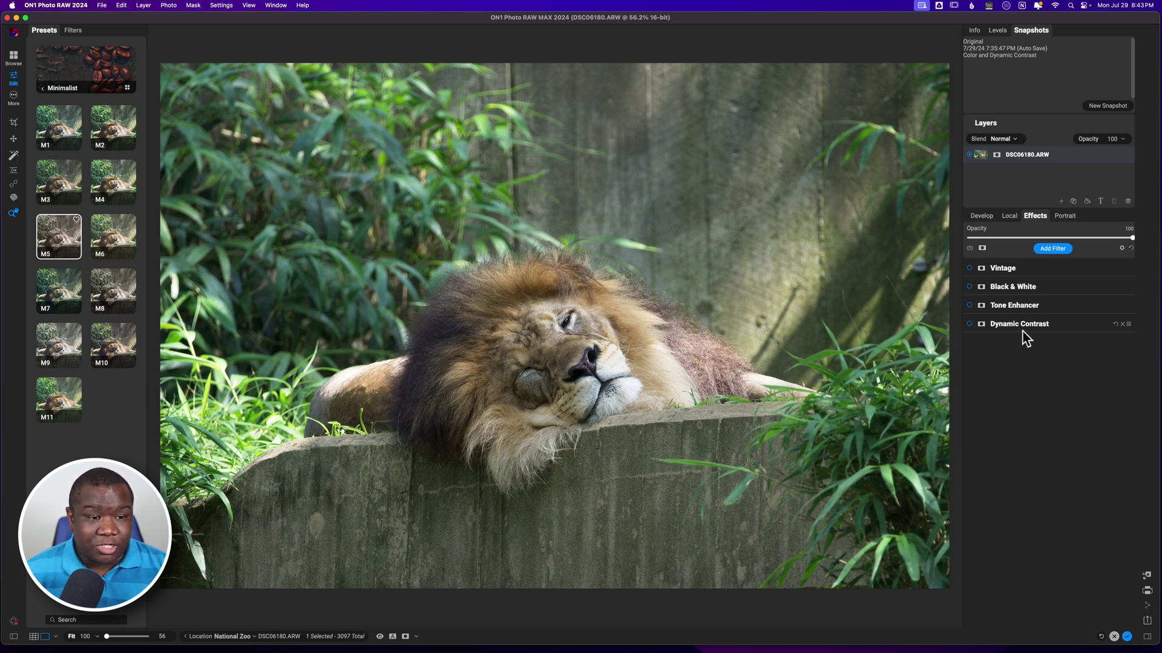
pyautogui.click(968, 324)
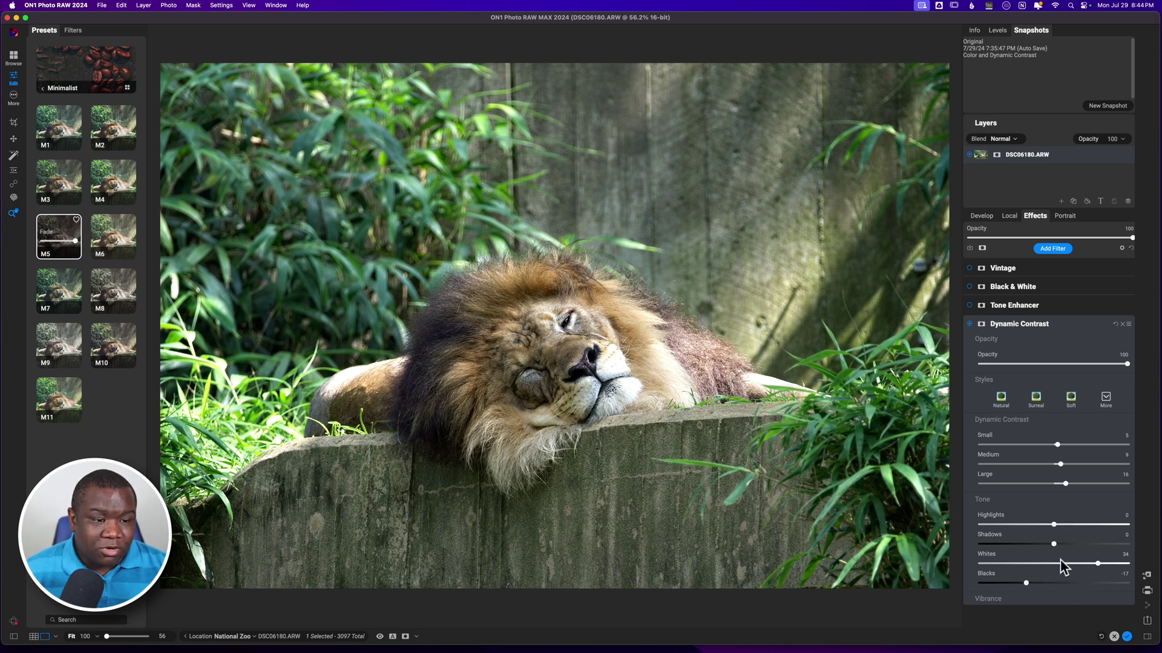
pyautogui.click(1001, 399)
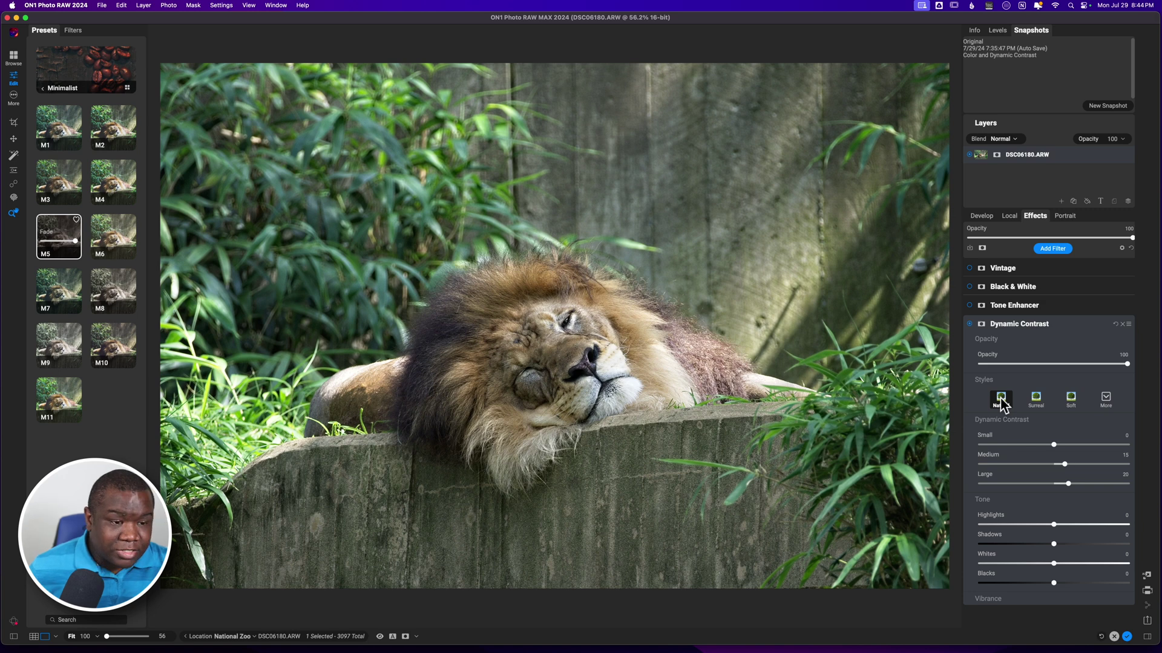
pyautogui.click(1064, 400)
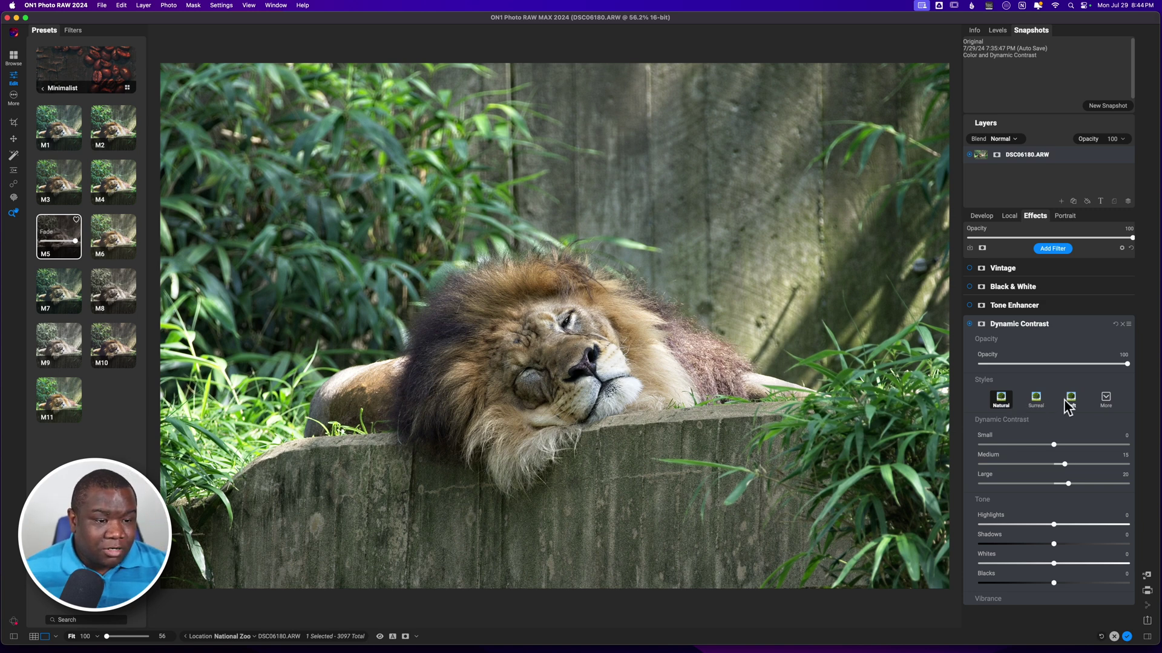
pyautogui.click(1070, 401)
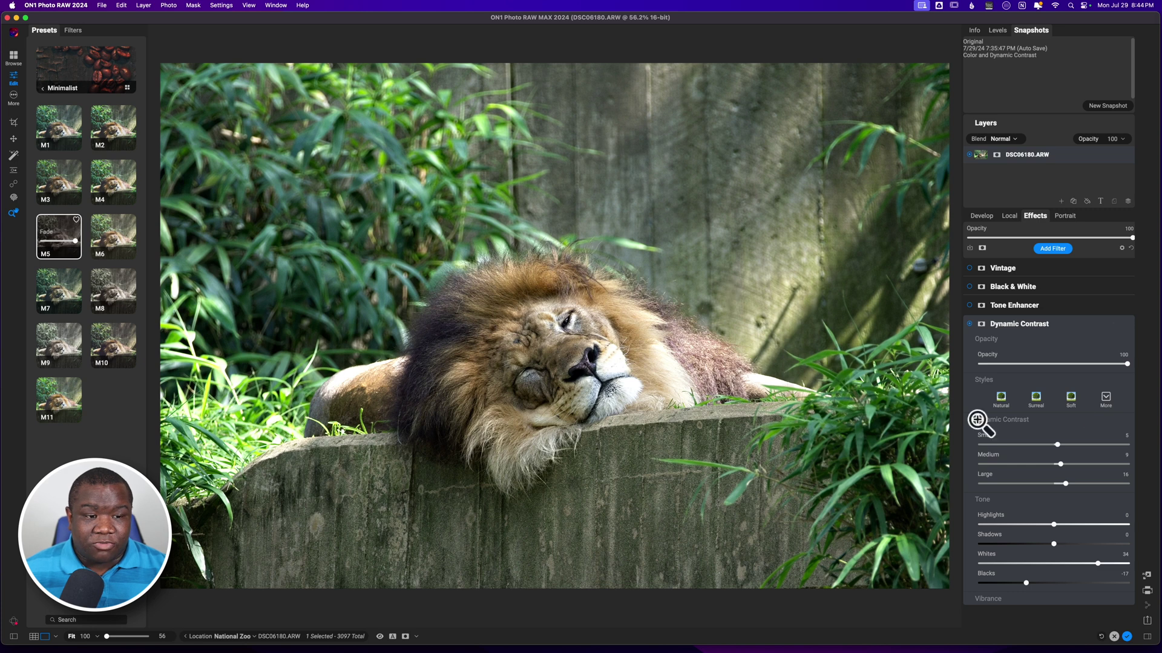
pyautogui.click(1023, 324)
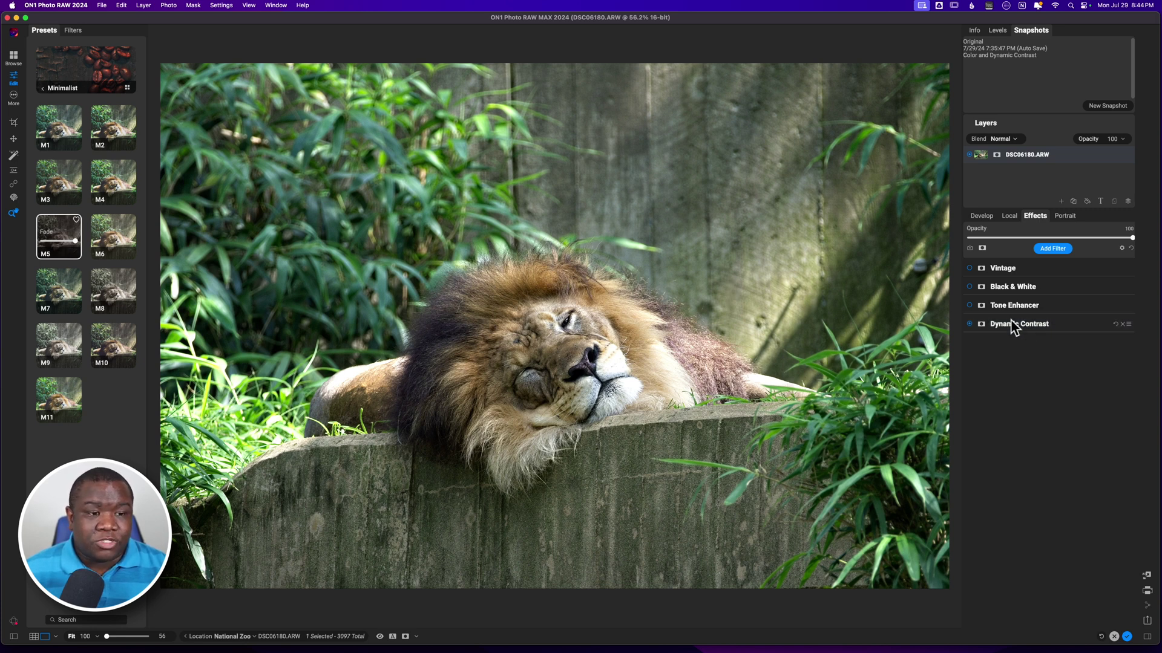
# Step: Turn the Tone Enhancer filter back on and review its settings
pyautogui.click(968, 306)
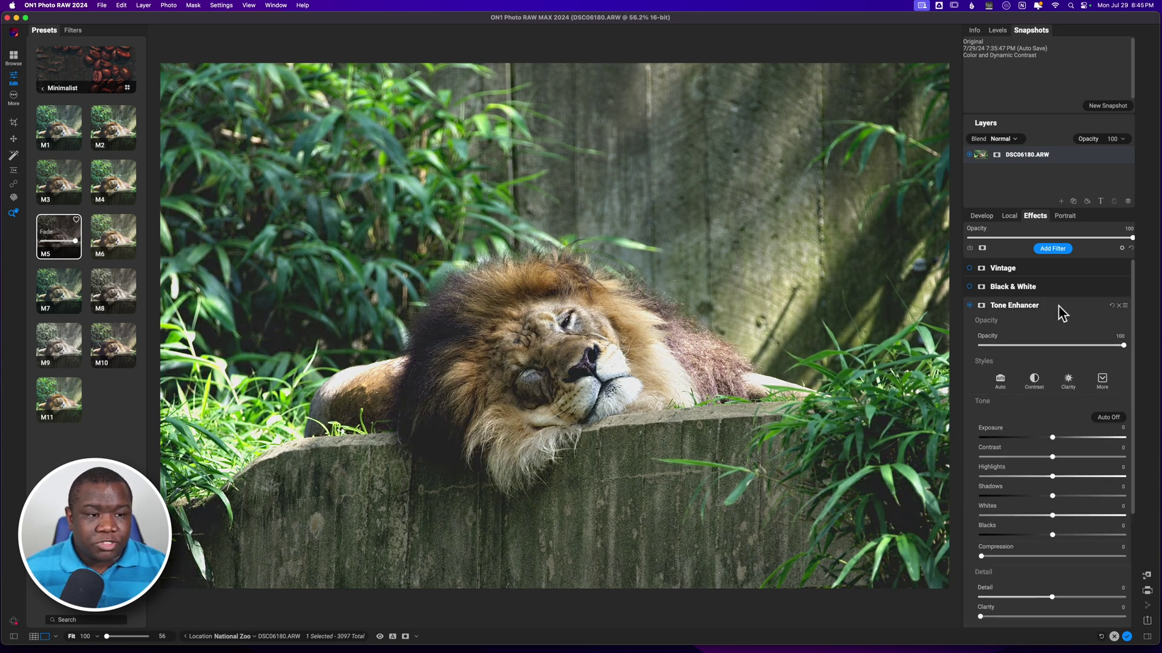
pyautogui.scroll(-2, 1060, 311)
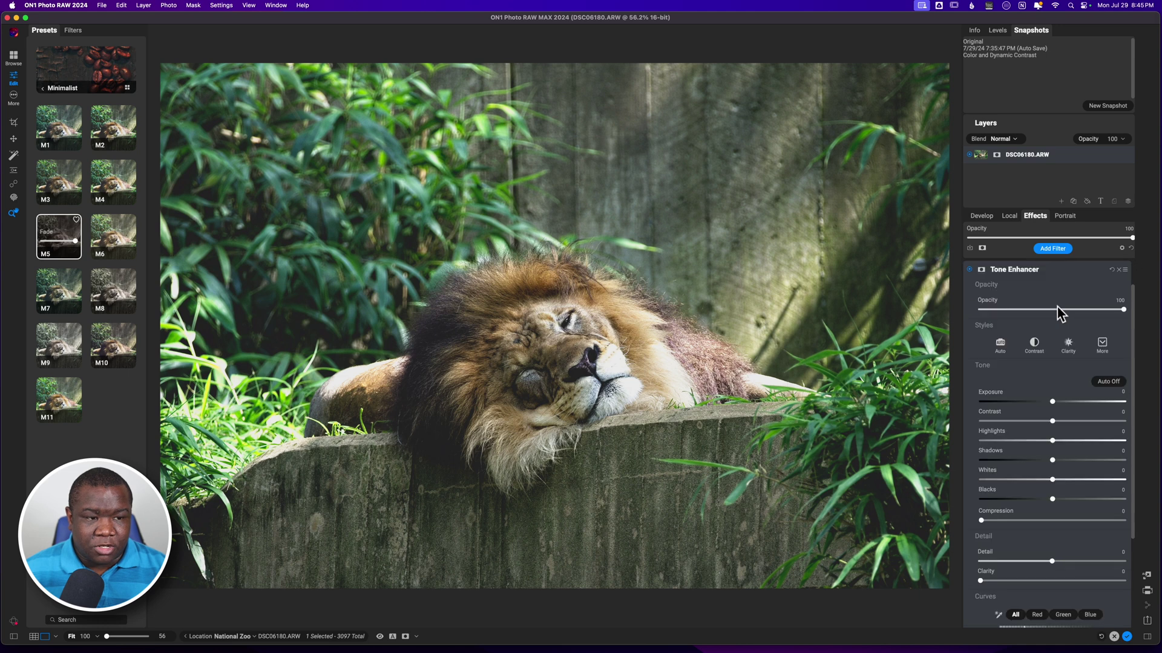
pyautogui.click(1039, 271)
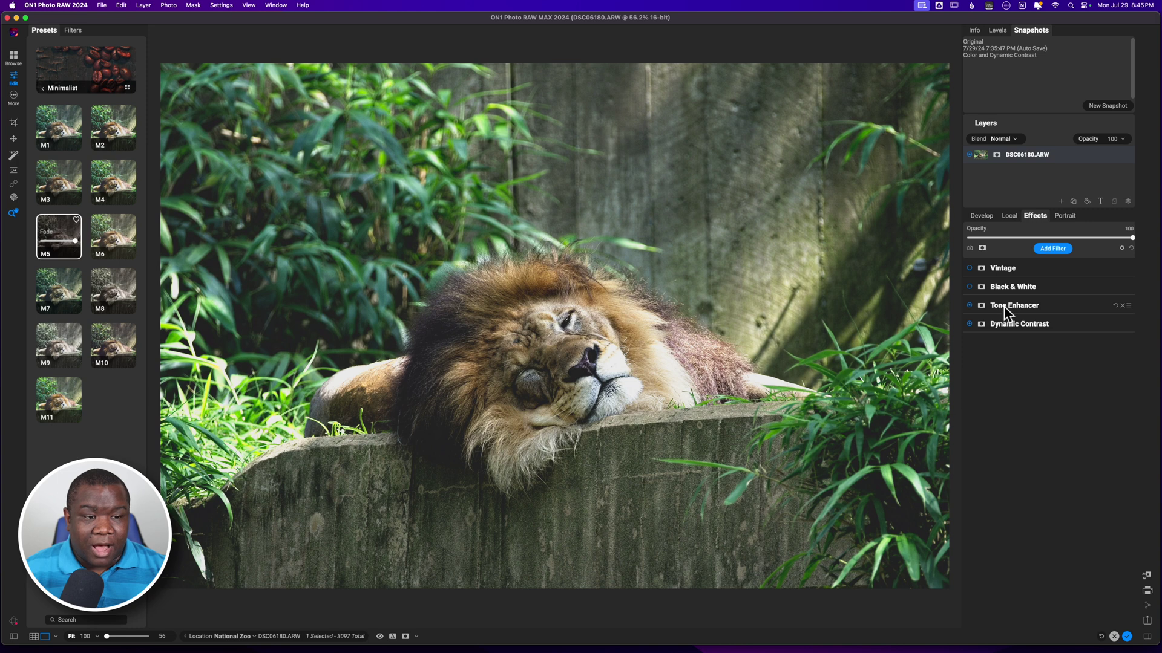
# Step: Try Tone Enhancer below Dynamic Contrast in the filter stack and return it to its place above
pyautogui.moveTo(1005, 305); pyautogui.dragTo(986, 329)
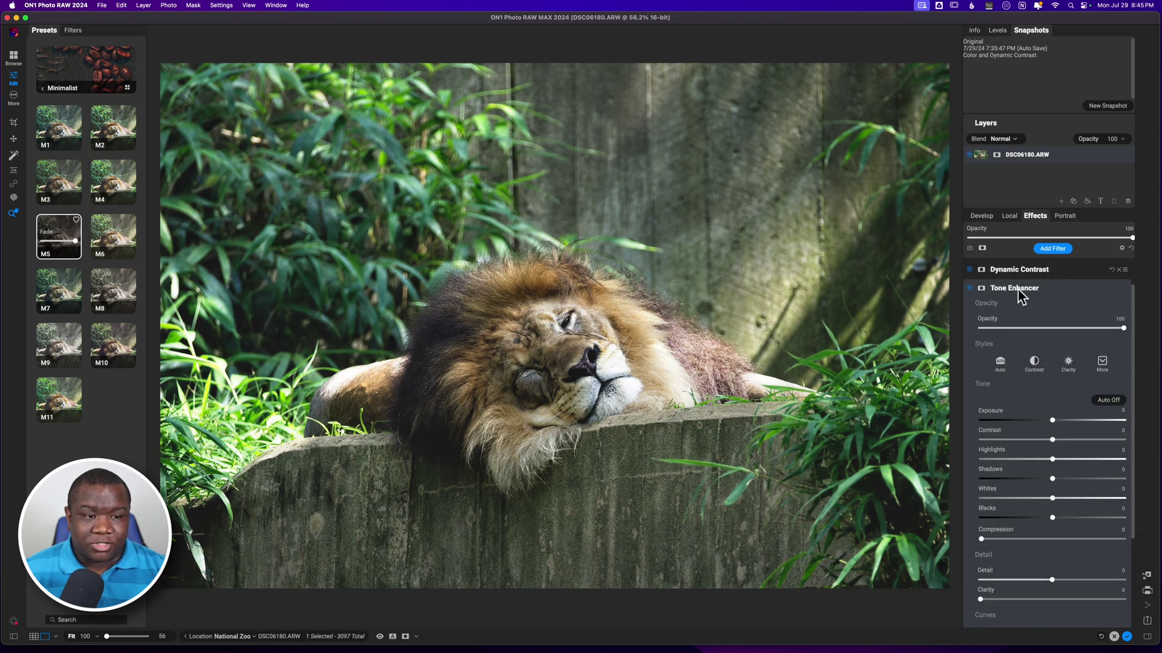
pyautogui.click(1048, 293)
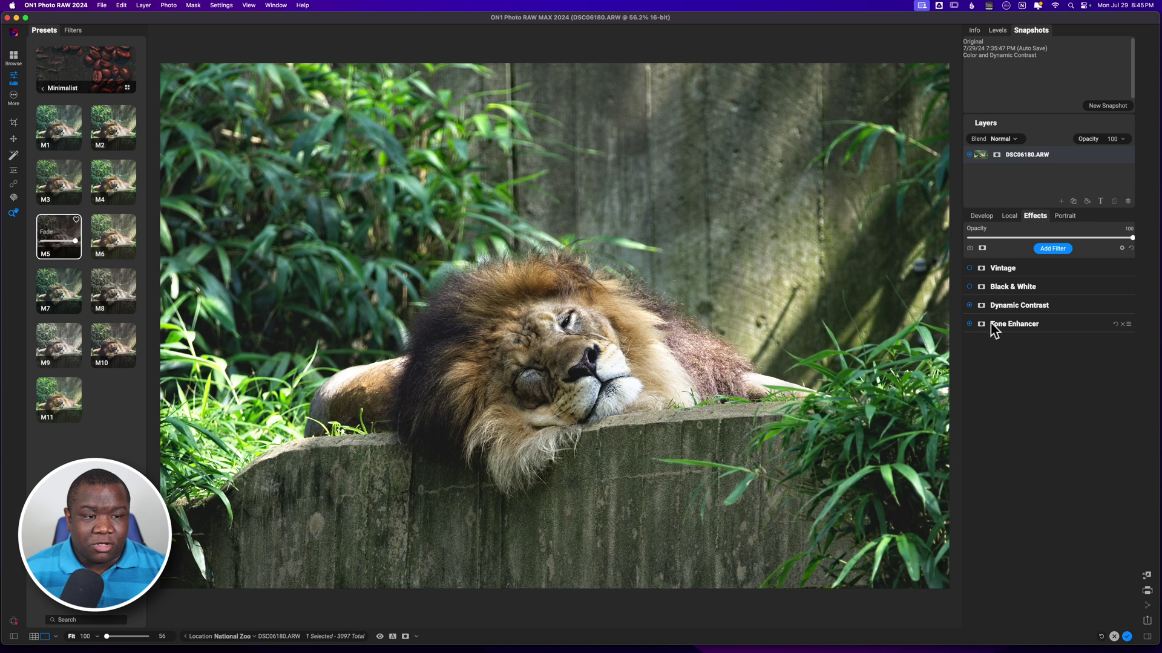
pyautogui.moveTo(1011, 323); pyautogui.dragTo(985, 299)
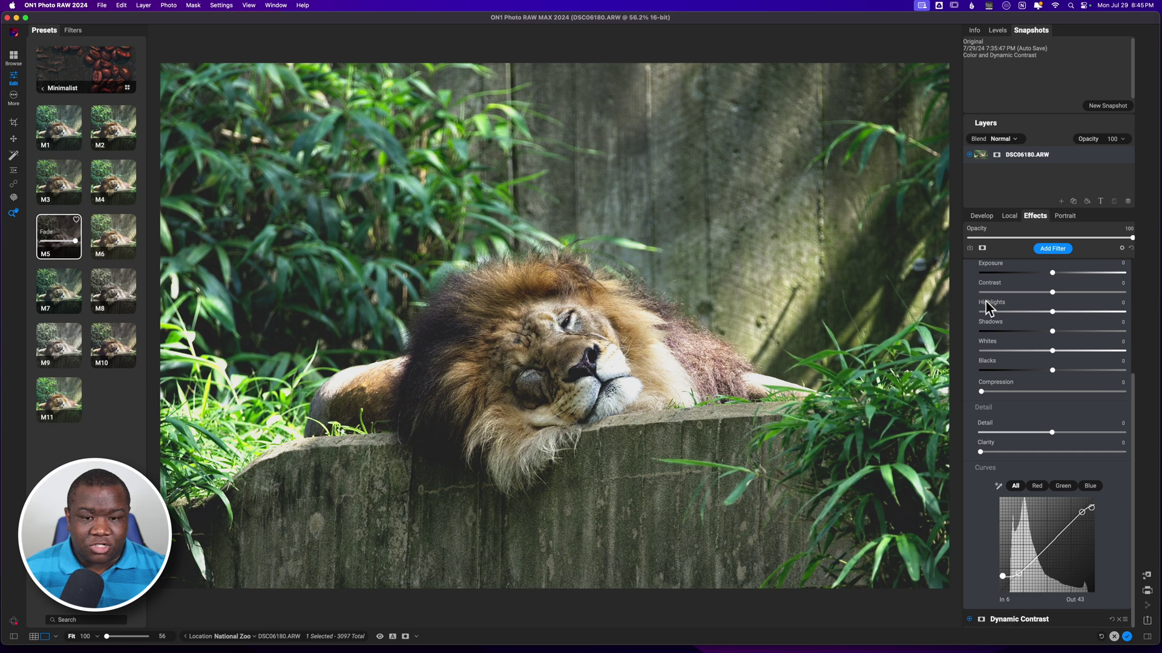
pyautogui.scroll(1, 1050, 311)
pyautogui.scroll(5, 1049, 312)
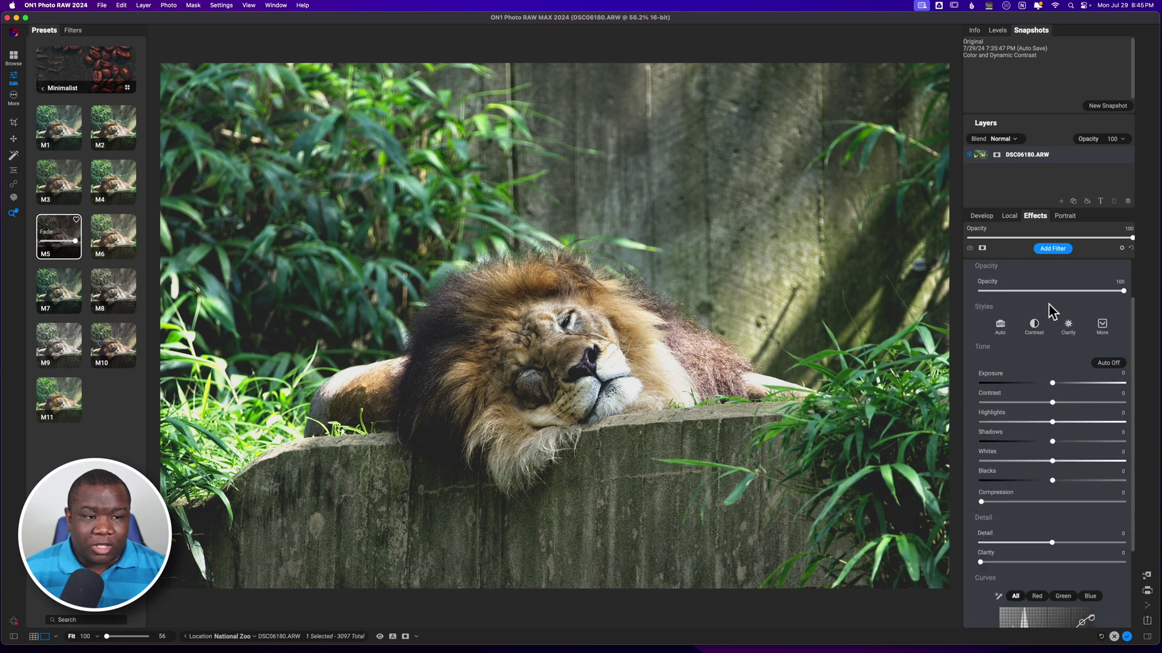
pyautogui.click(1001, 306)
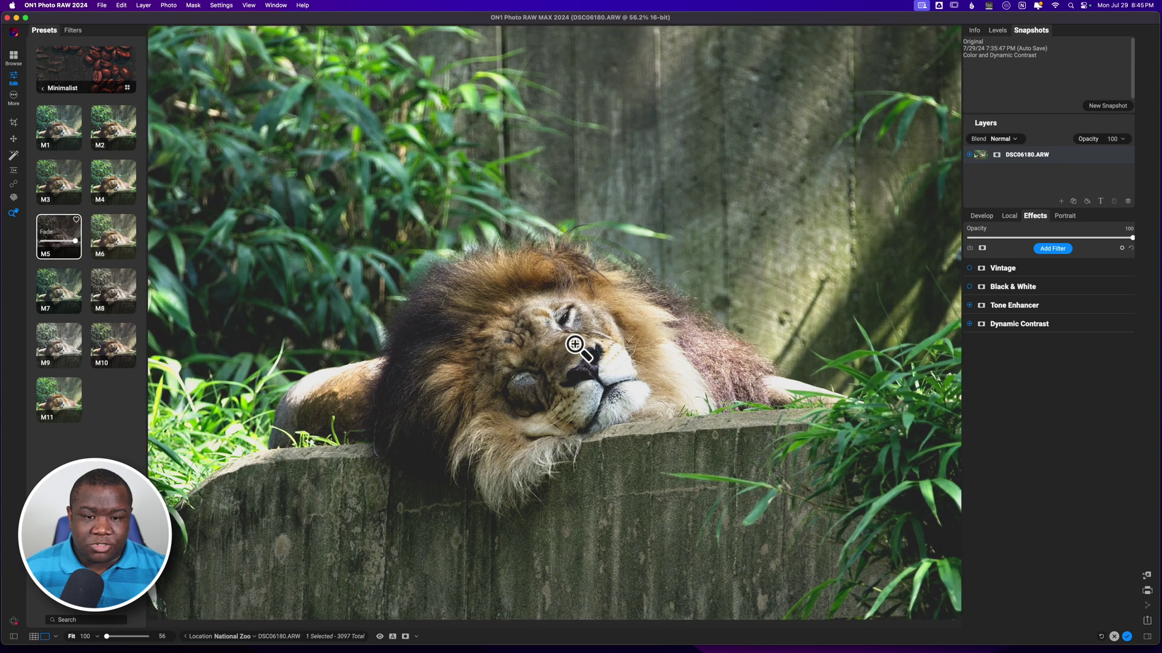
# Step: Move the Tone Enhancer filter below Dynamic Contrast in the filter stack, judging the effect on the lion's face at 100%
pyautogui.click(578, 351)
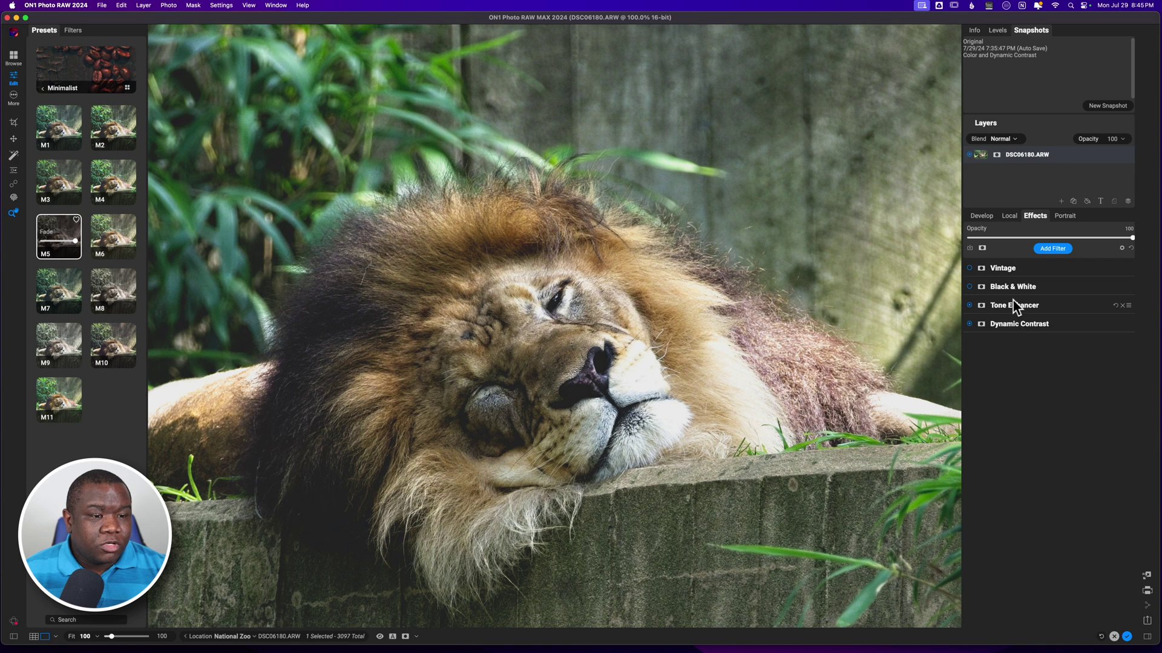
pyautogui.moveTo(1012, 305); pyautogui.dragTo(1020, 309)
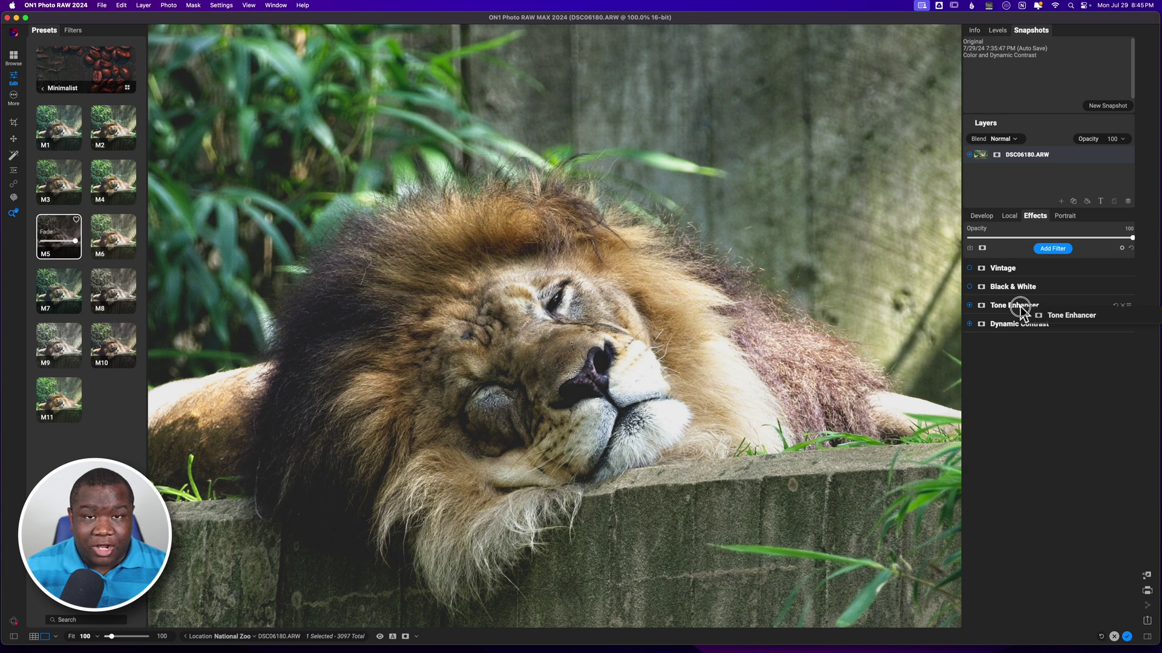
pyautogui.moveTo(1020, 310); pyautogui.dragTo(1012, 330)
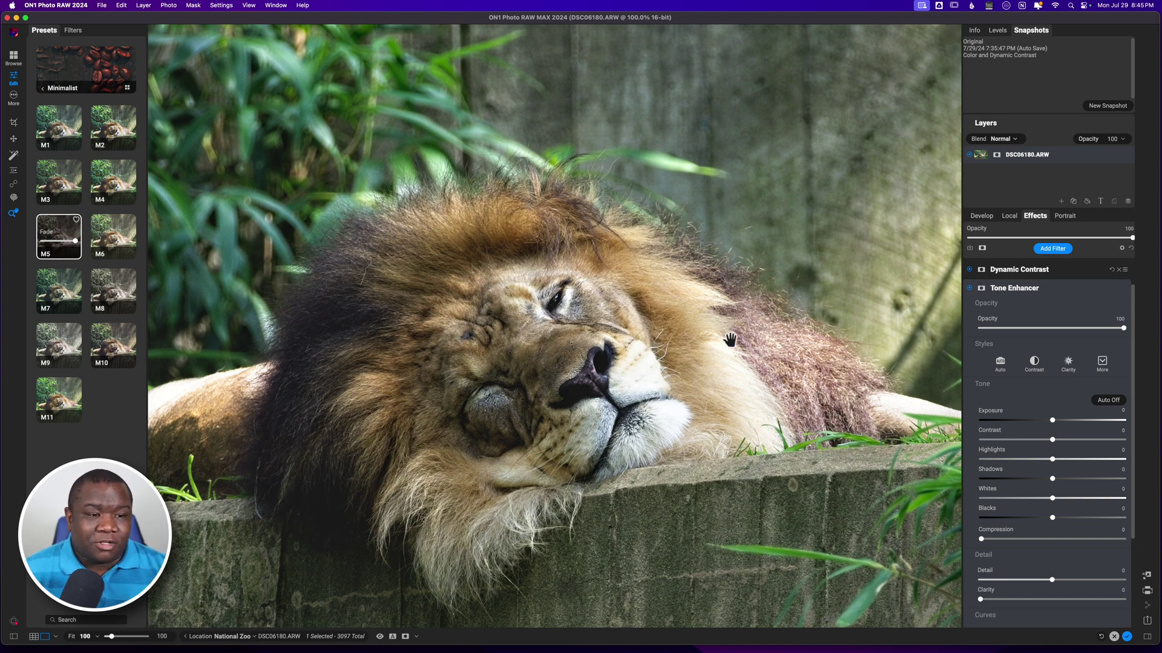
pyautogui.click(1062, 288)
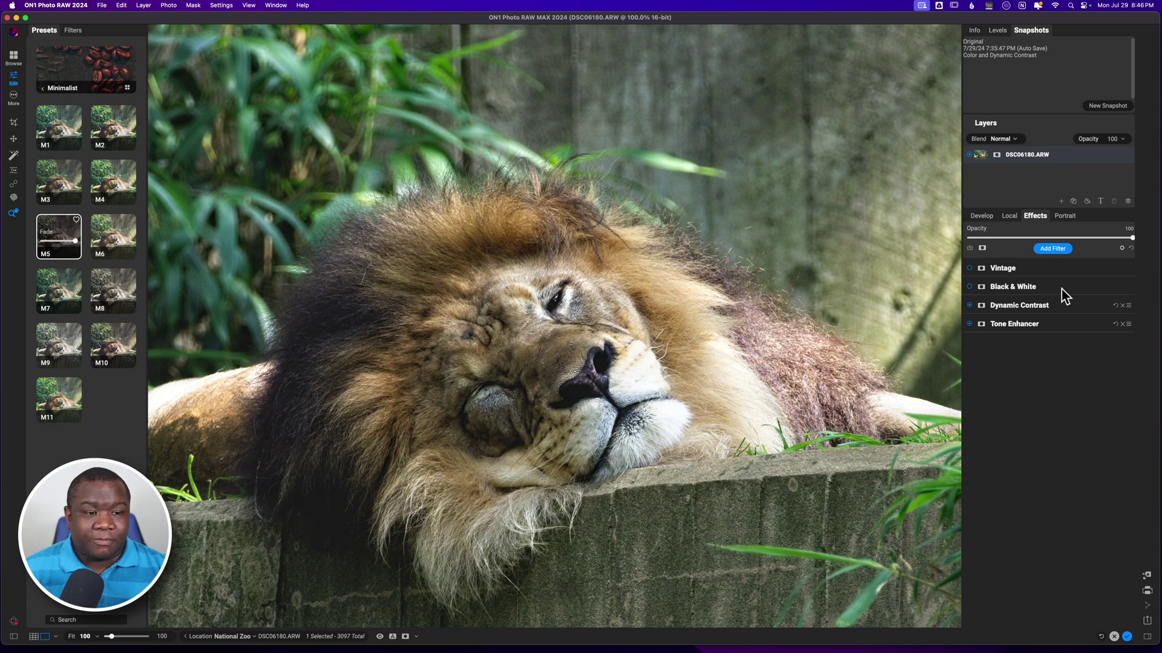
# Step: Move the Tone Enhancer filter back above Dynamic Contrast in the stack and compare the photo with Tone Enhancer off and on
pyautogui.moveTo(1031, 321); pyautogui.dragTo(1002, 306)
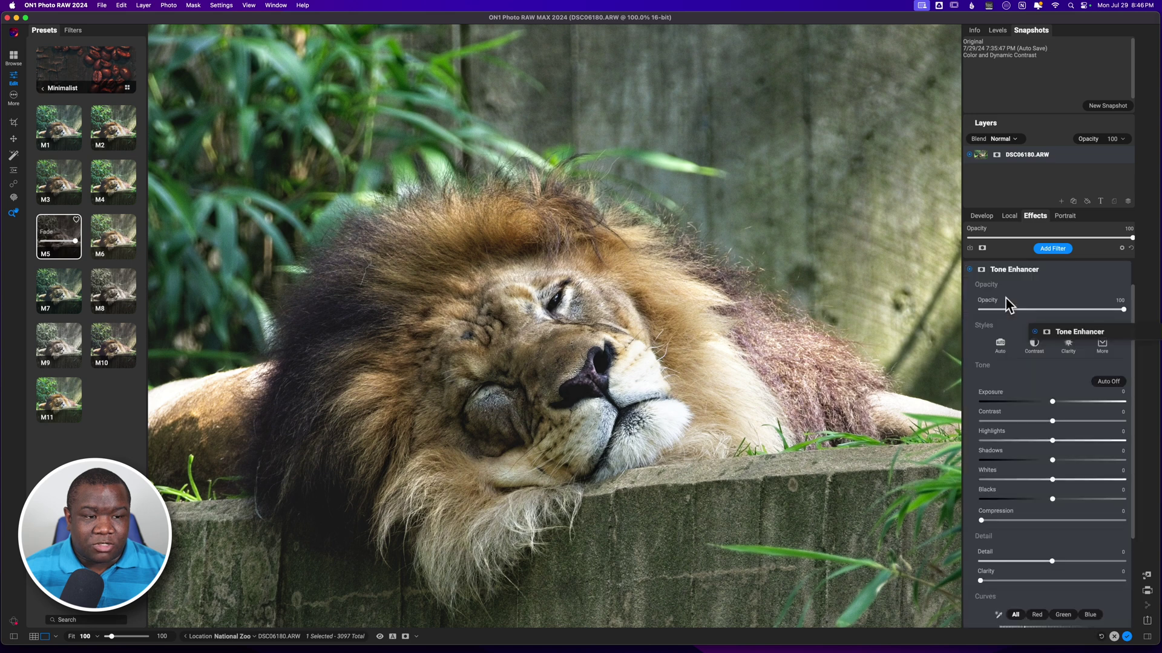
pyautogui.scroll(5, 1008, 318)
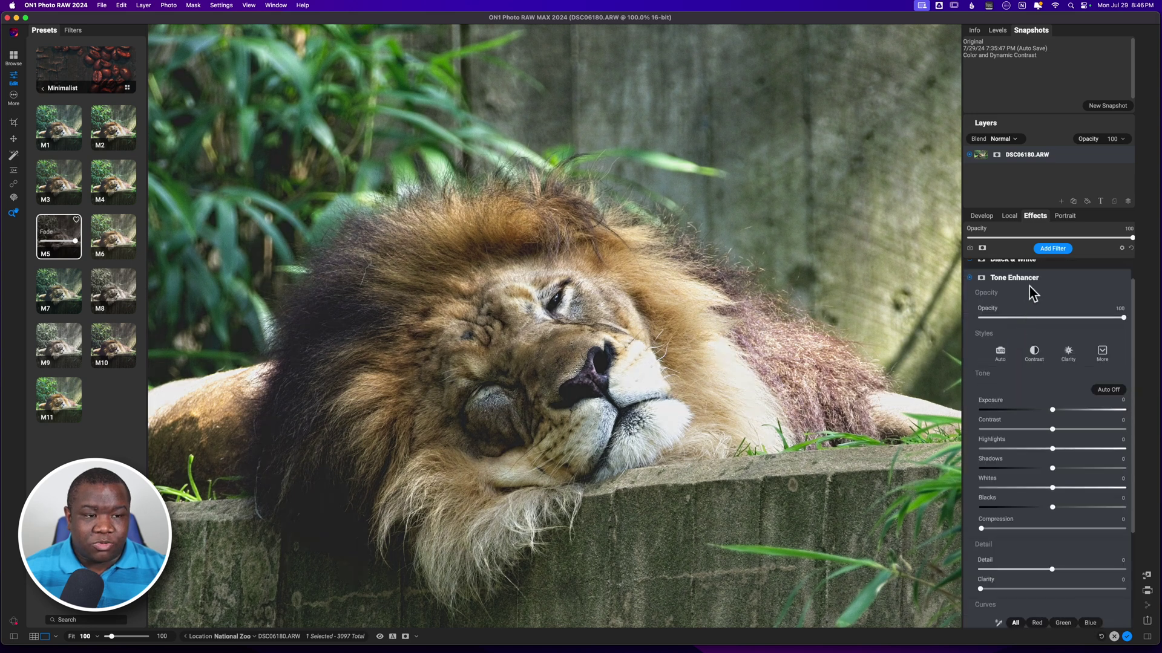
pyautogui.click(1031, 282)
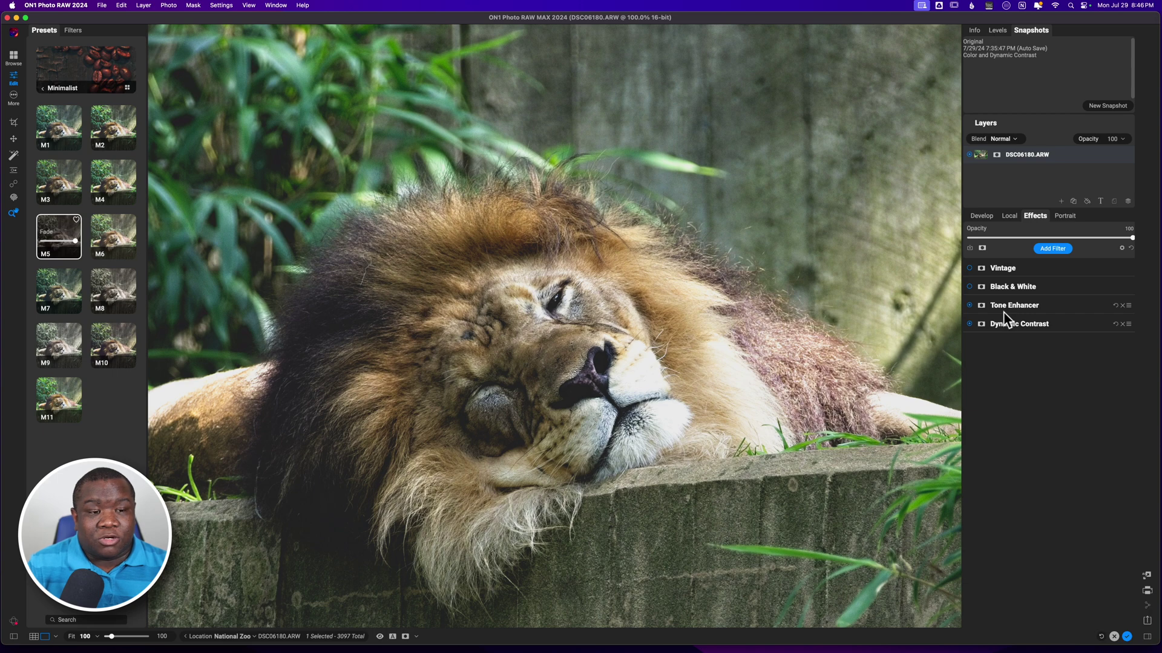
pyautogui.click(969, 305)
pyautogui.click(970, 305)
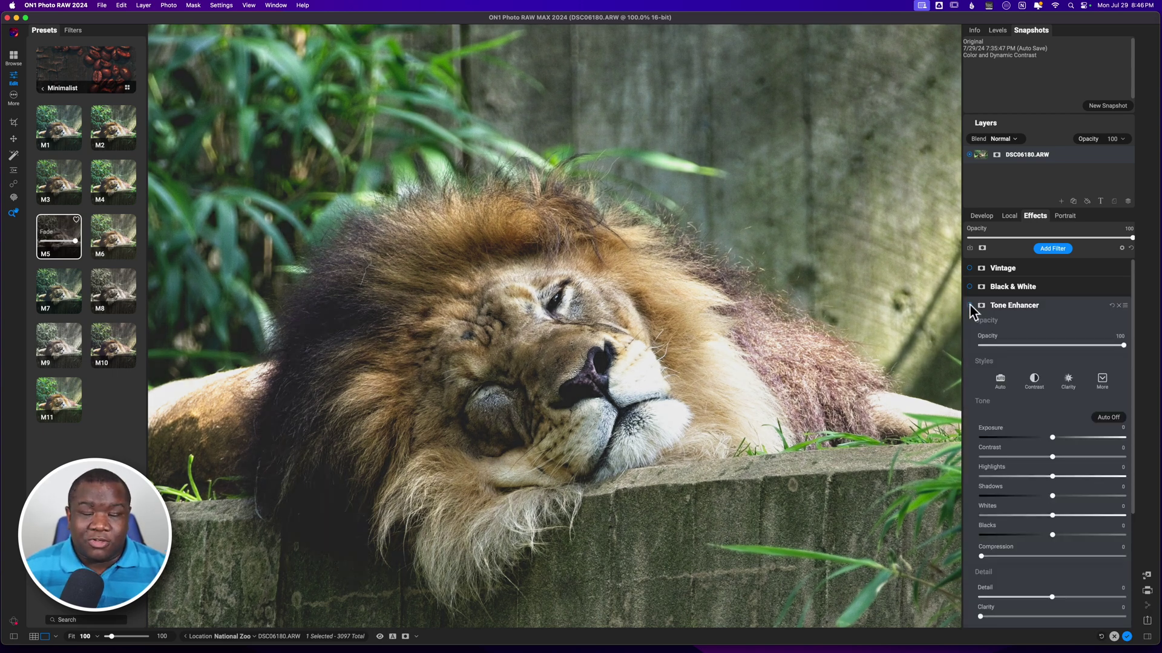
# Step: Review the Tone Enhancer curve for the Red, Green and Blue channels and return to the combined curve
pyautogui.moveTo(1130, 327); pyautogui.dragTo(1135, 441)
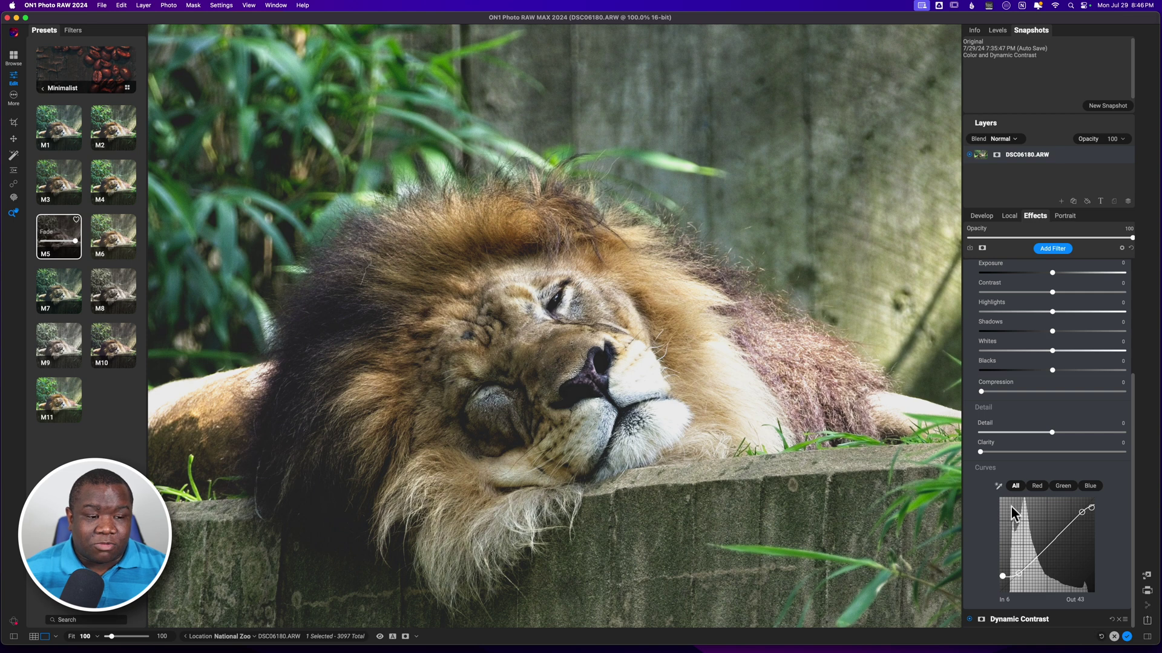
pyautogui.click(1033, 488)
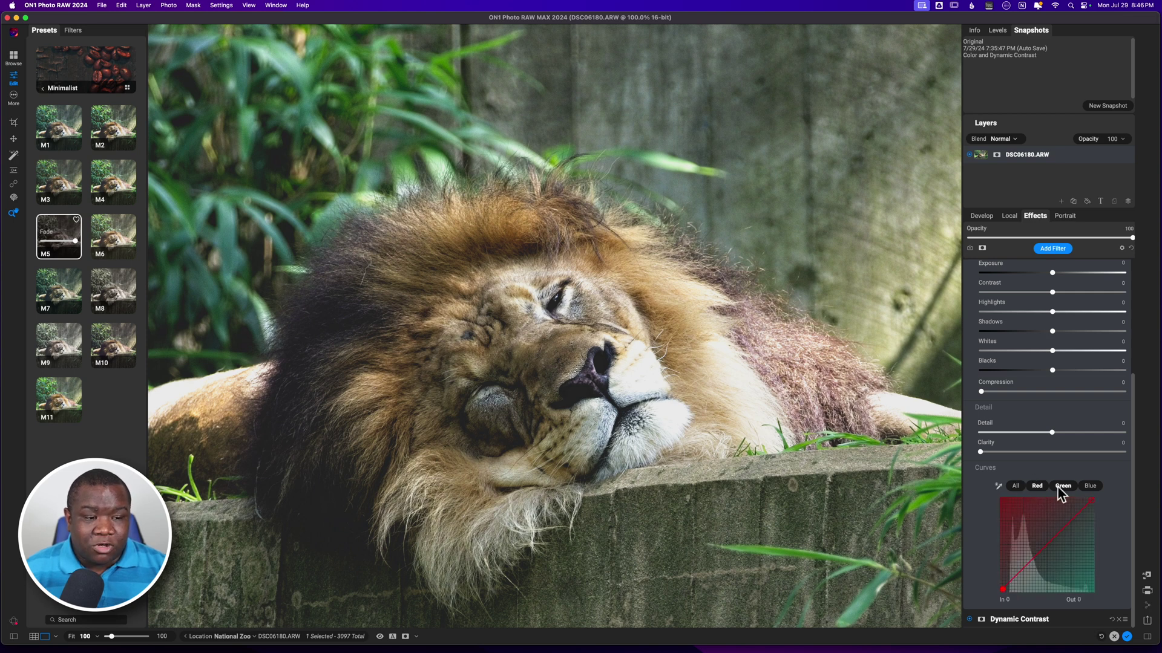
pyautogui.click(1058, 485)
pyautogui.click(1089, 486)
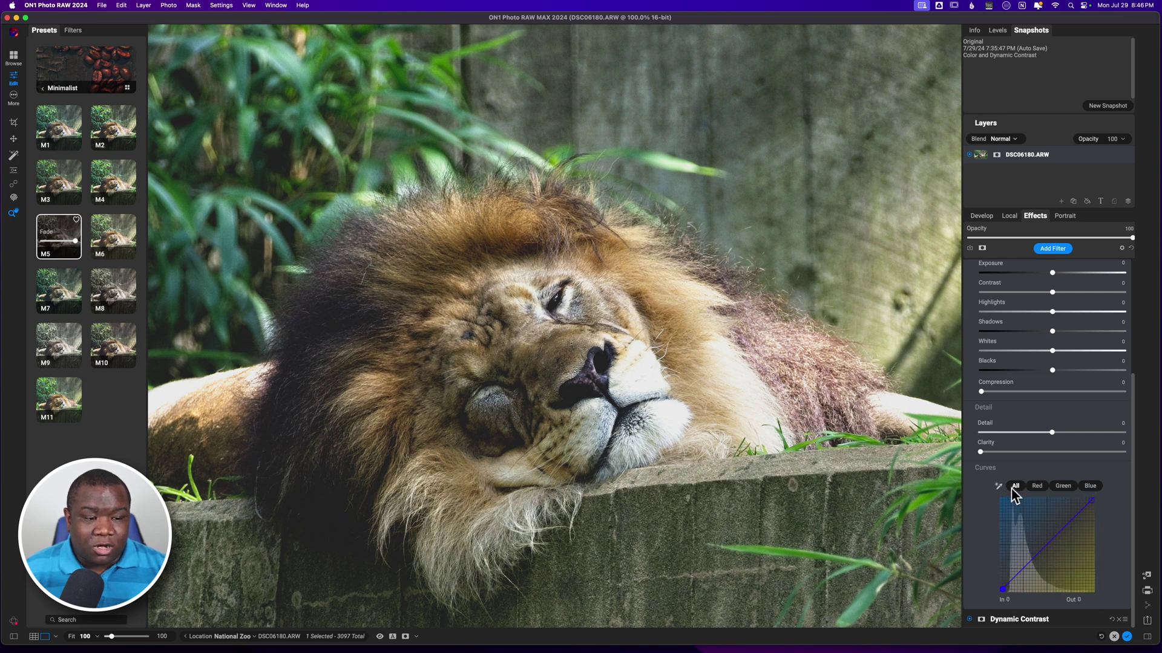
pyautogui.click(1015, 488)
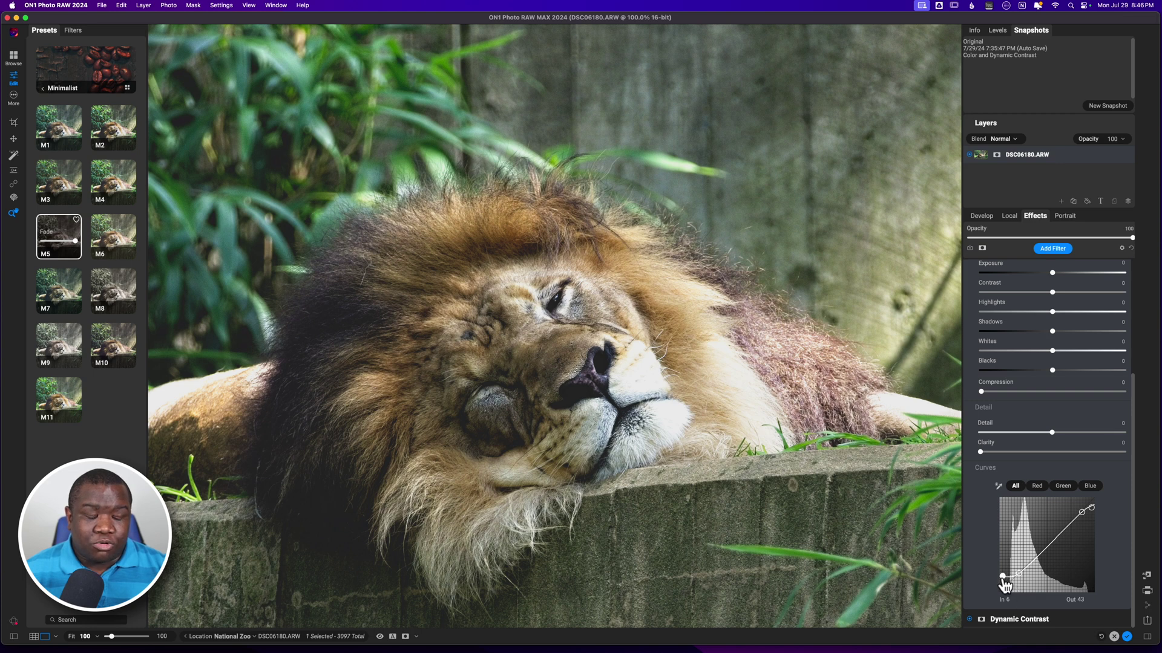
# Step: Move the darkest point of the combined Tone Enhancer curve to In 0, Out 38 and collapse the filter
pyautogui.moveTo(1005, 586); pyautogui.dragTo(1004, 585)
pyautogui.moveTo(1001, 584); pyautogui.dragTo(976, 579)
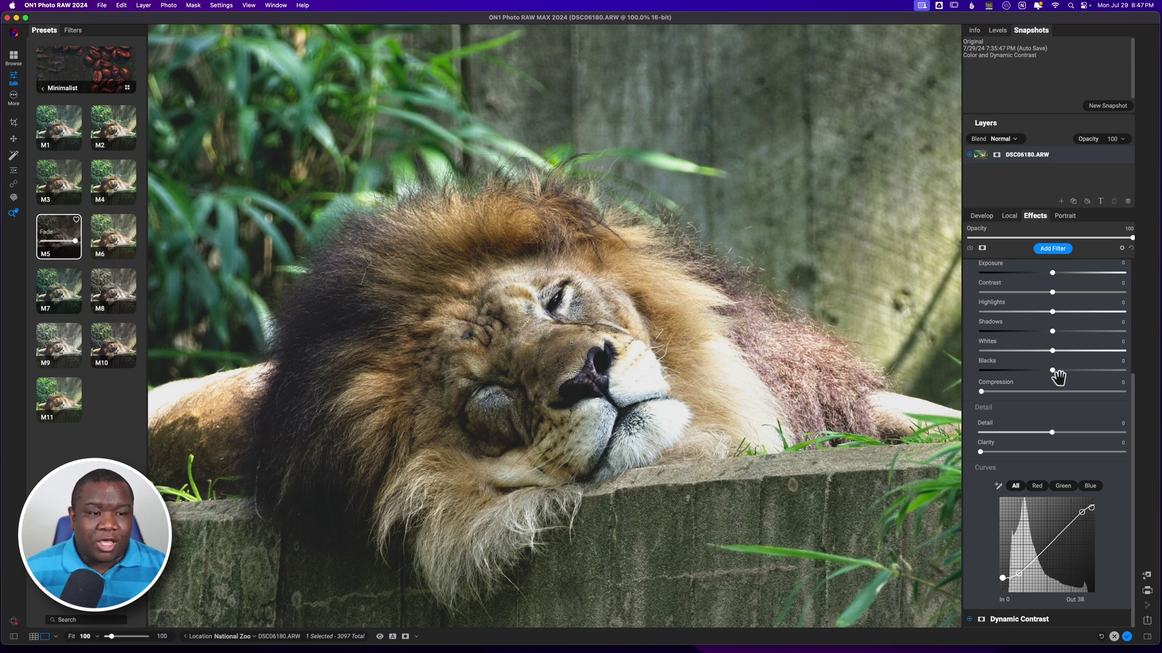
pyautogui.moveTo(1134, 394); pyautogui.dragTo(1134, 281)
pyautogui.click(1047, 304)
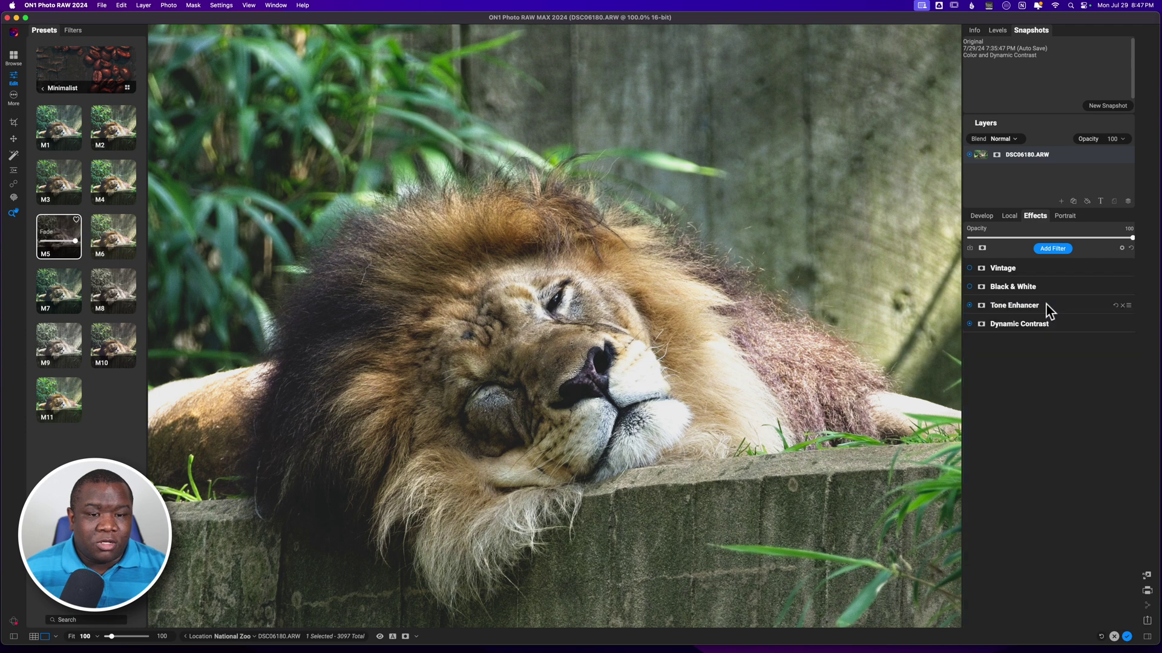
# Step: Compare the lion photo with the Dynamic Contrast filter off and on
pyautogui.click(969, 324)
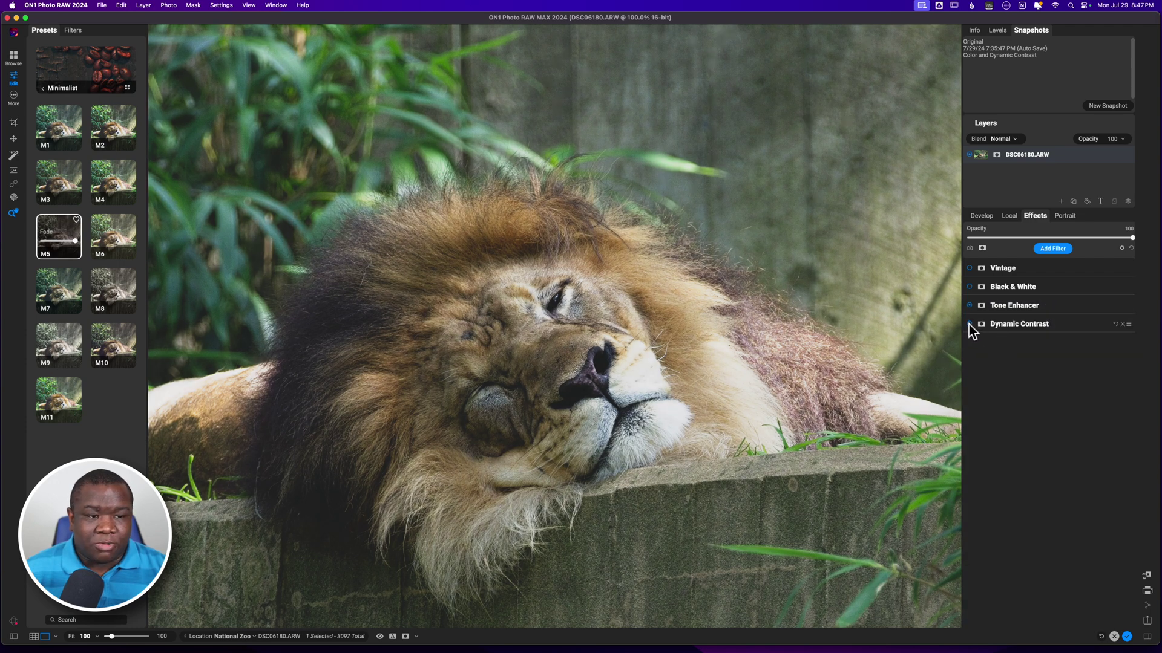
pyautogui.click(968, 324)
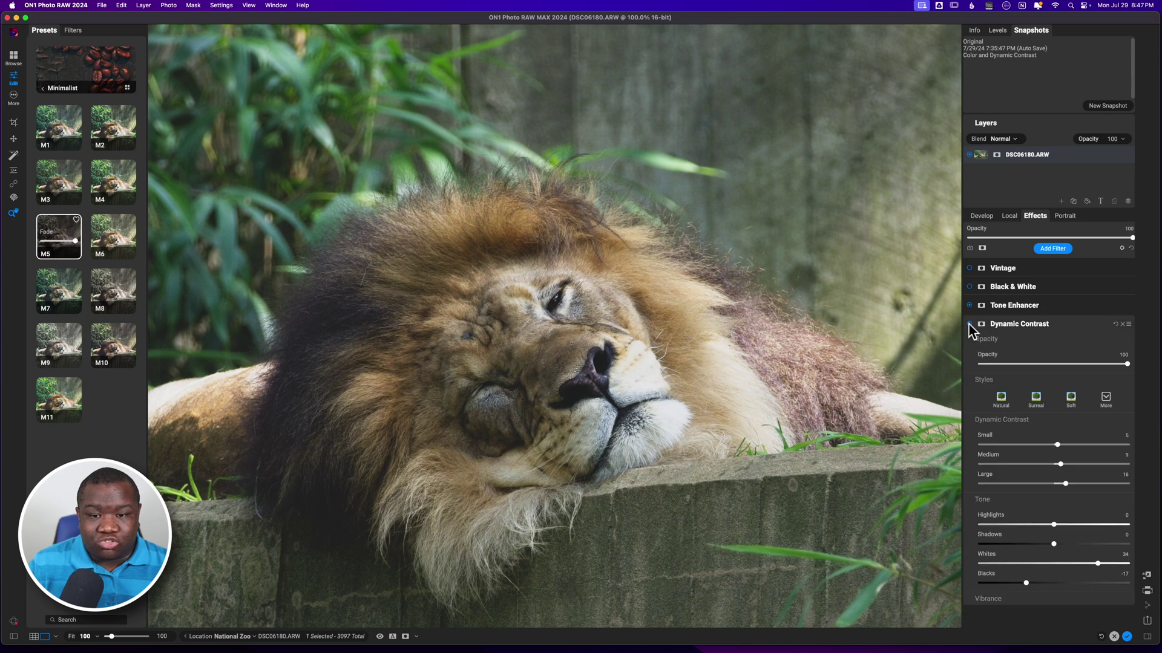
pyautogui.click(968, 323)
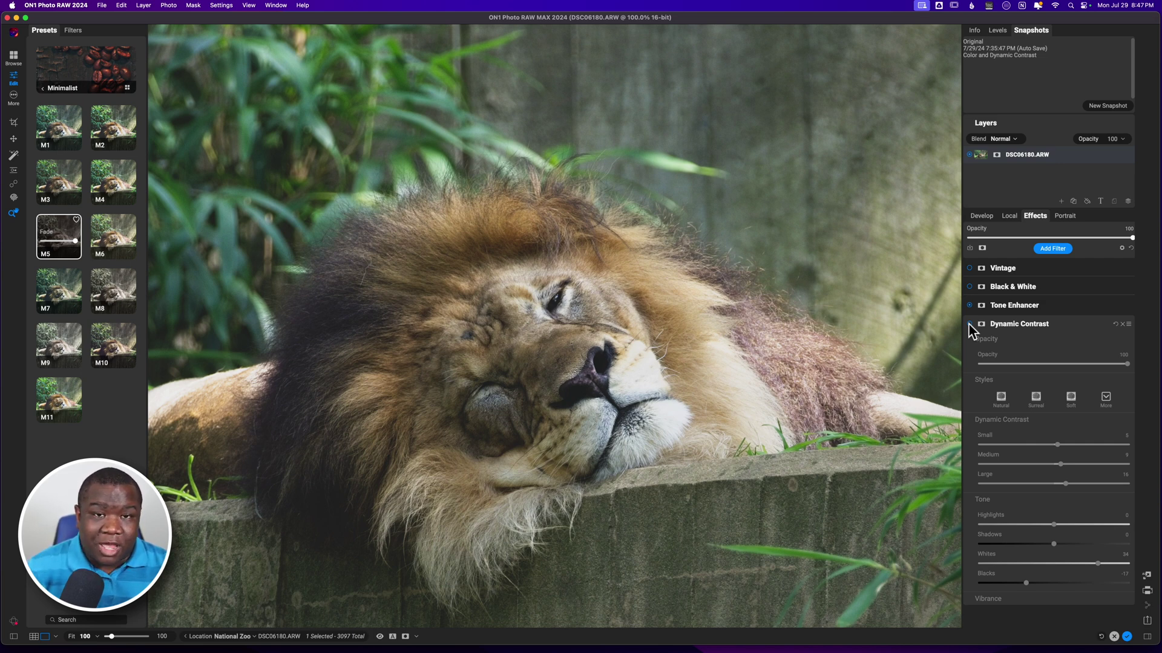
pyautogui.click(969, 324)
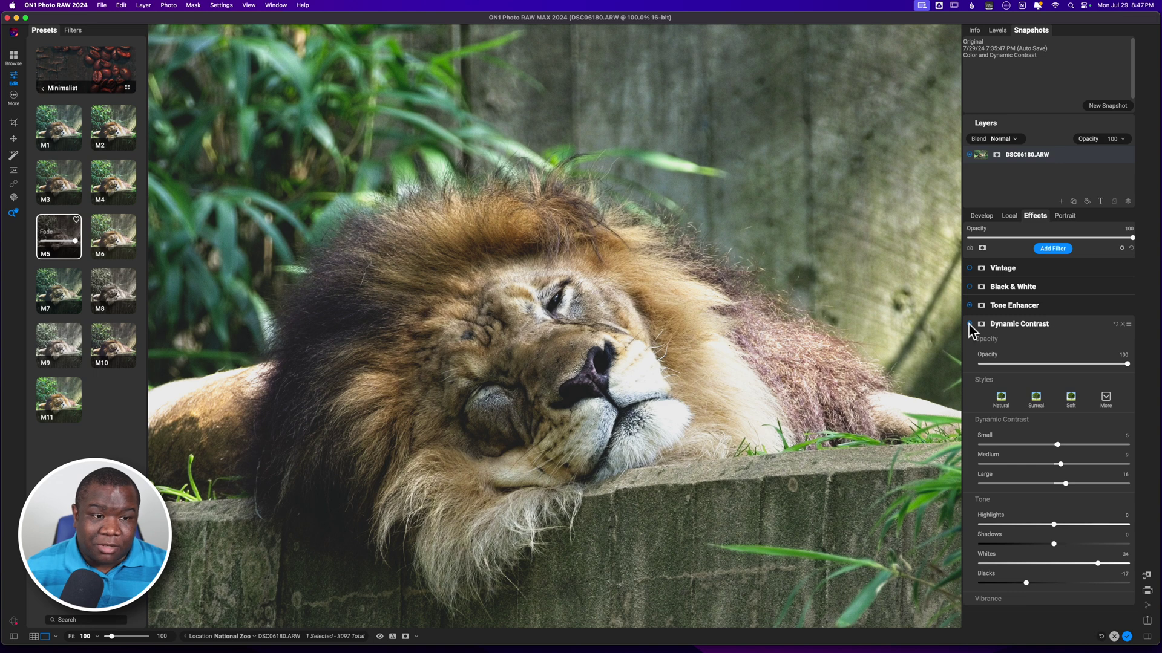
# Step: Try a Structure amount of 54 in the Develop settings, reset it, and return to the filter stack with Dynamic Contrast collapsed
pyautogui.click(982, 217)
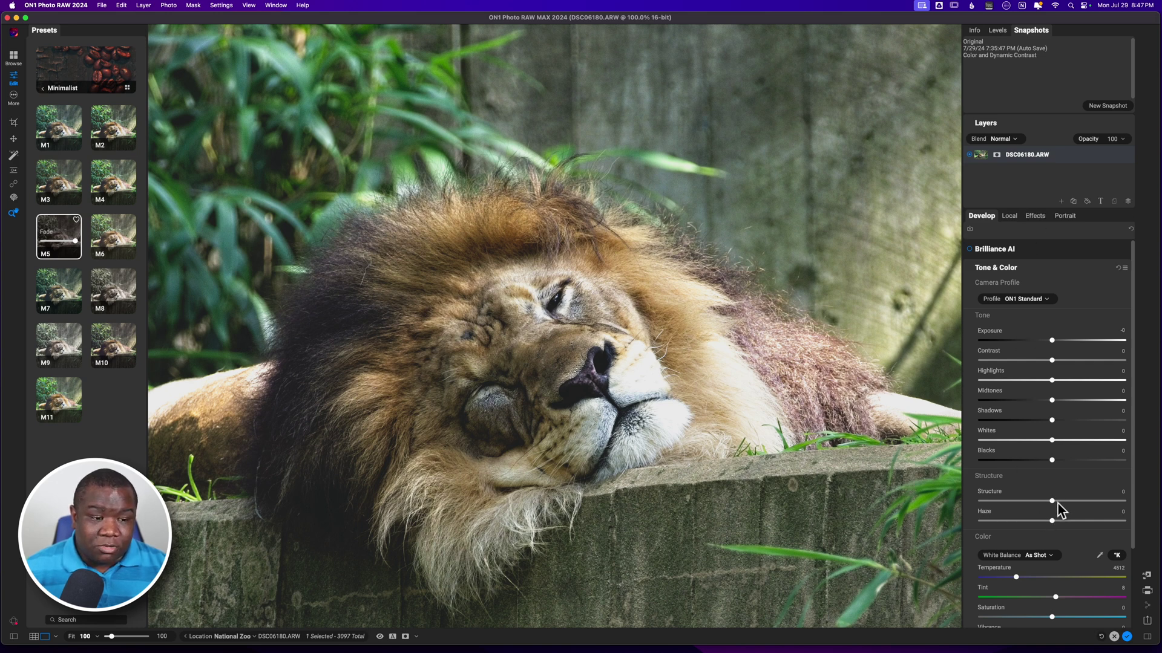
pyautogui.moveTo(1052, 500); pyautogui.dragTo(1089, 501)
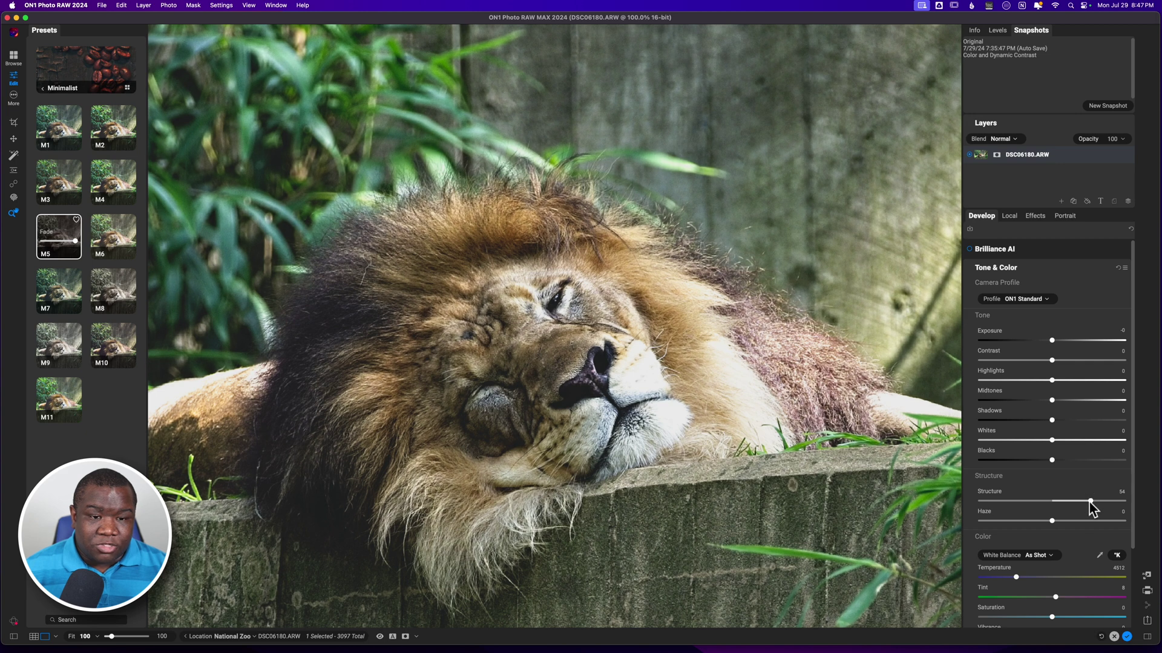
pyautogui.doubleClick(1088, 502)
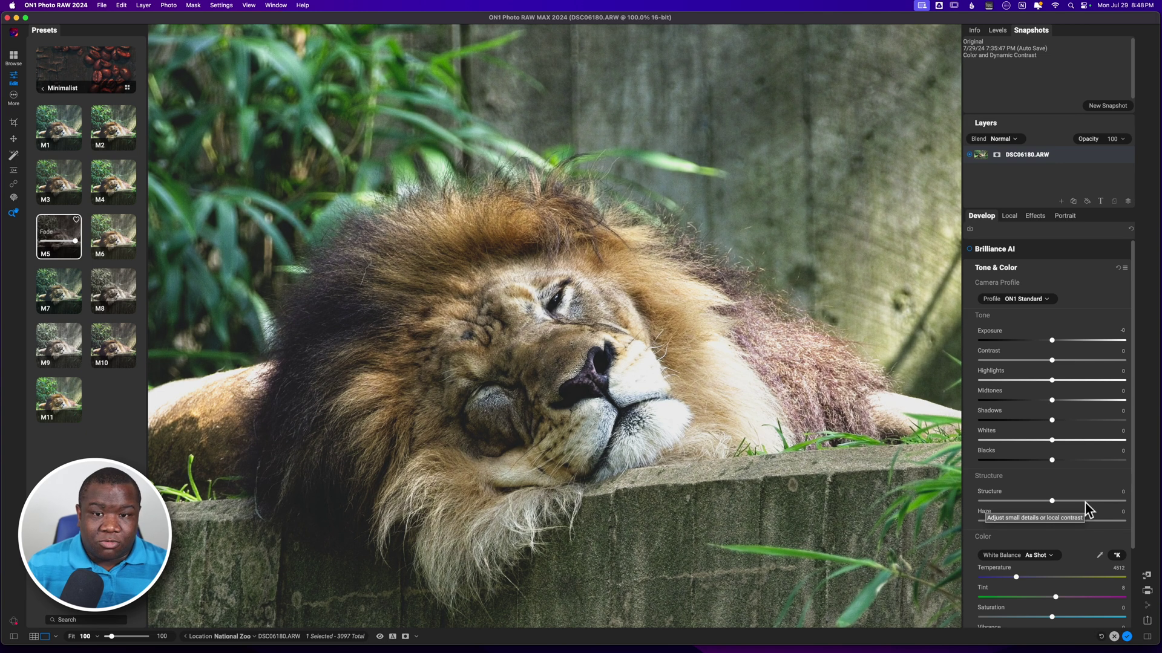
pyautogui.click(1033, 216)
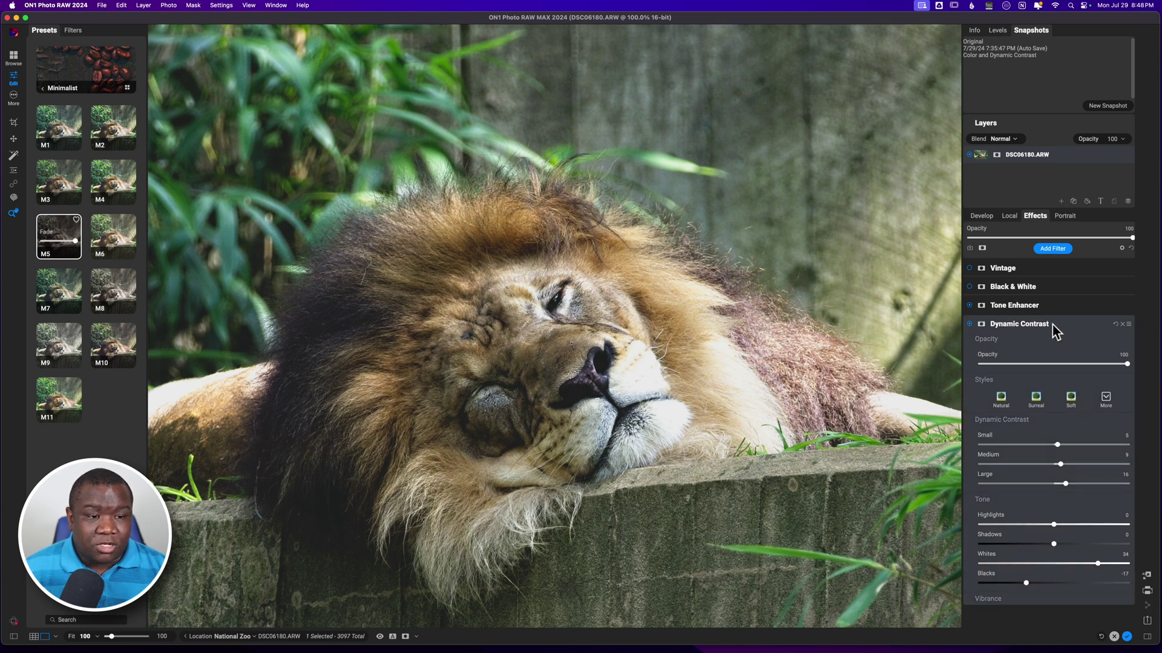
pyautogui.click(1020, 317)
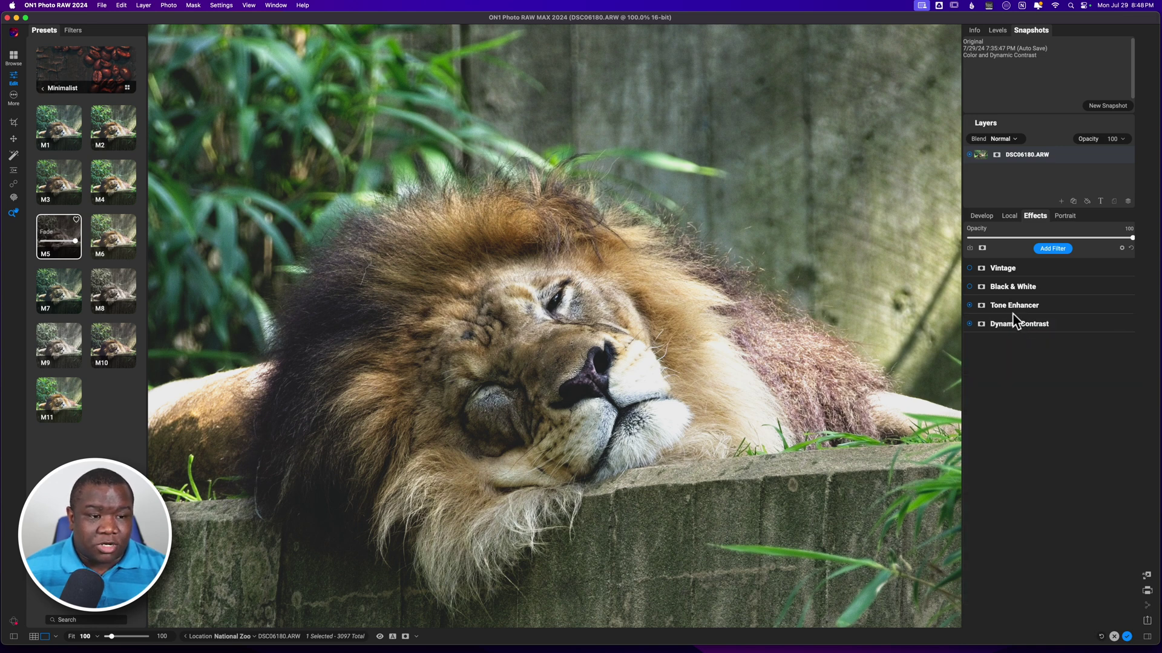
# Step: Turn on the Black & White filter and judge its effect on the whole photo
pyautogui.click(971, 288)
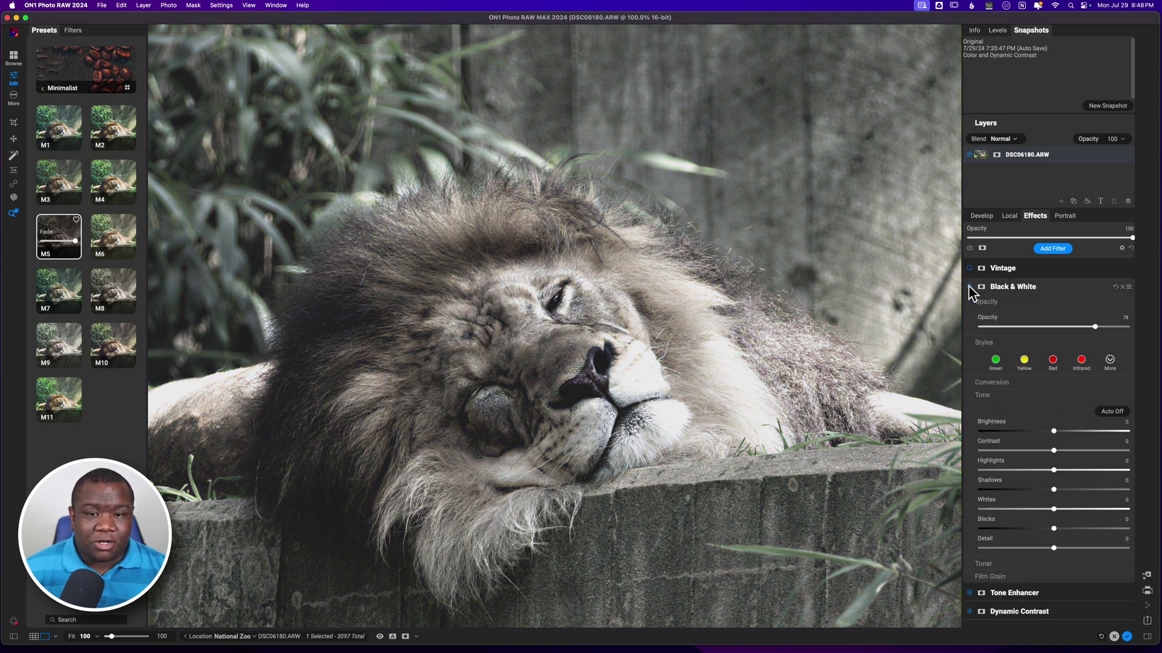
pyautogui.click(968, 286)
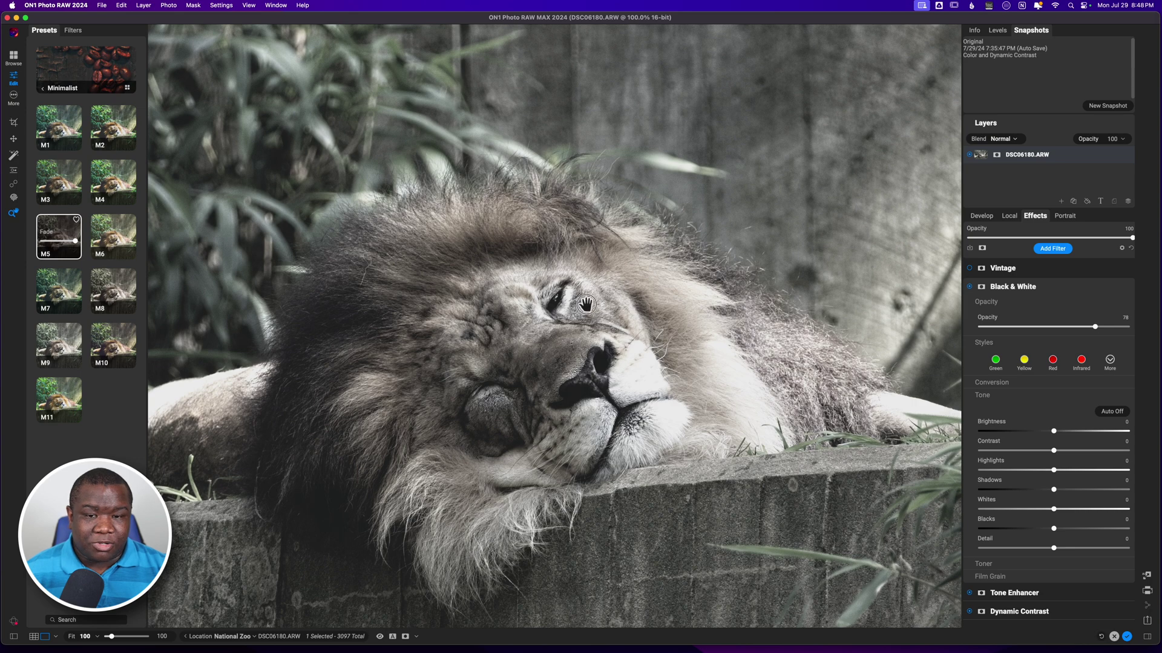
pyautogui.scroll(-2, 585, 305)
pyautogui.scroll(-2, 585, 304)
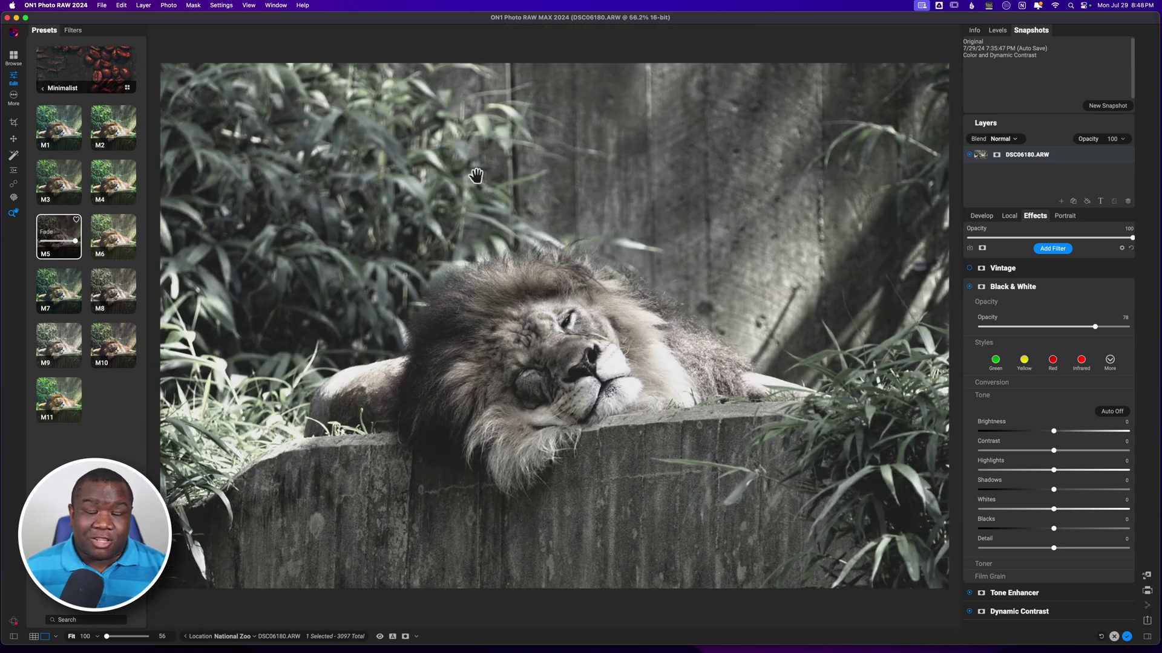
# Step: Try the Black & White filter's opacity at 21 and 100, and settle on 75
pyautogui.moveTo(1094, 328); pyautogui.dragTo(1011, 328)
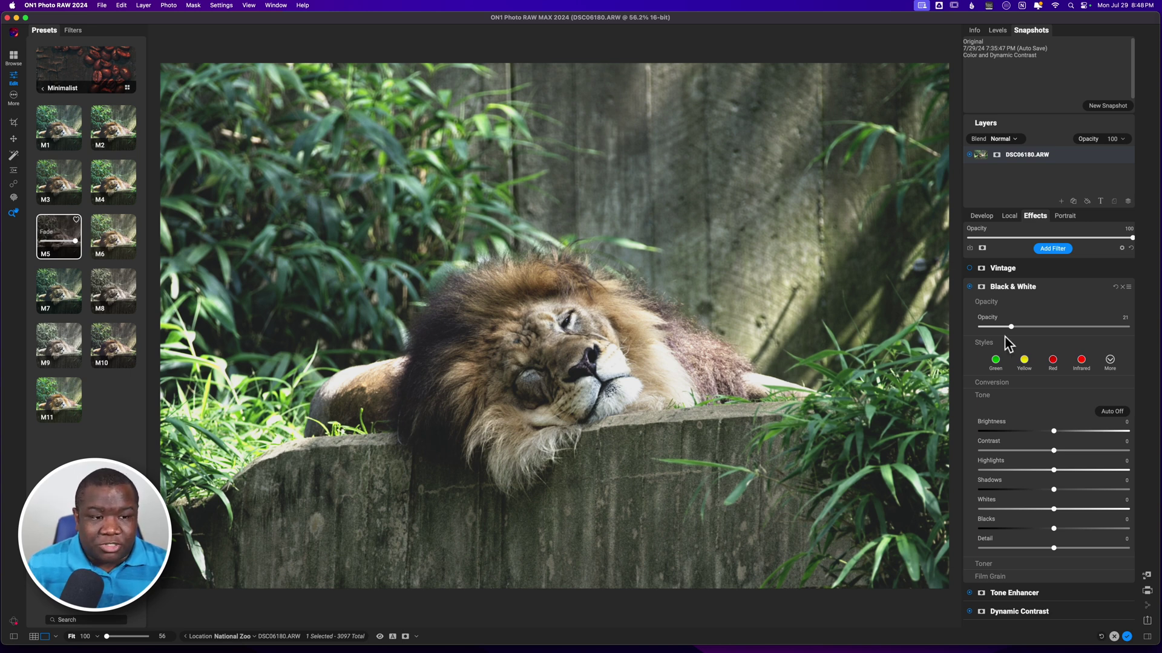
pyautogui.moveTo(1013, 328); pyautogui.dragTo(1149, 337)
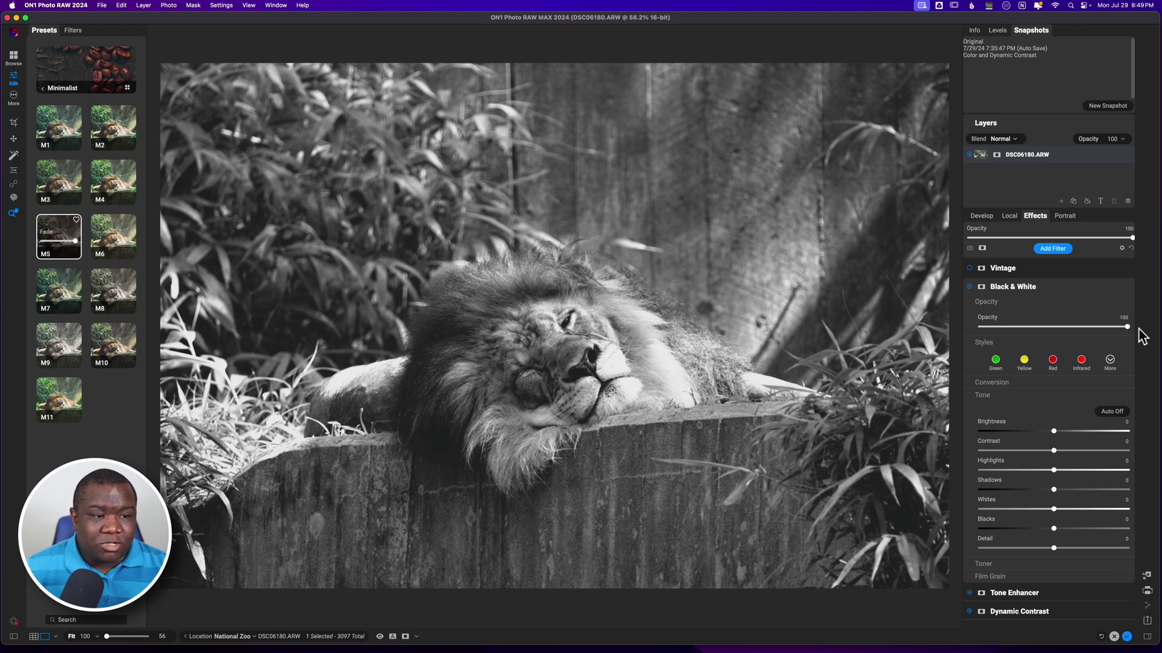
pyautogui.moveTo(1125, 326); pyautogui.dragTo(1090, 328)
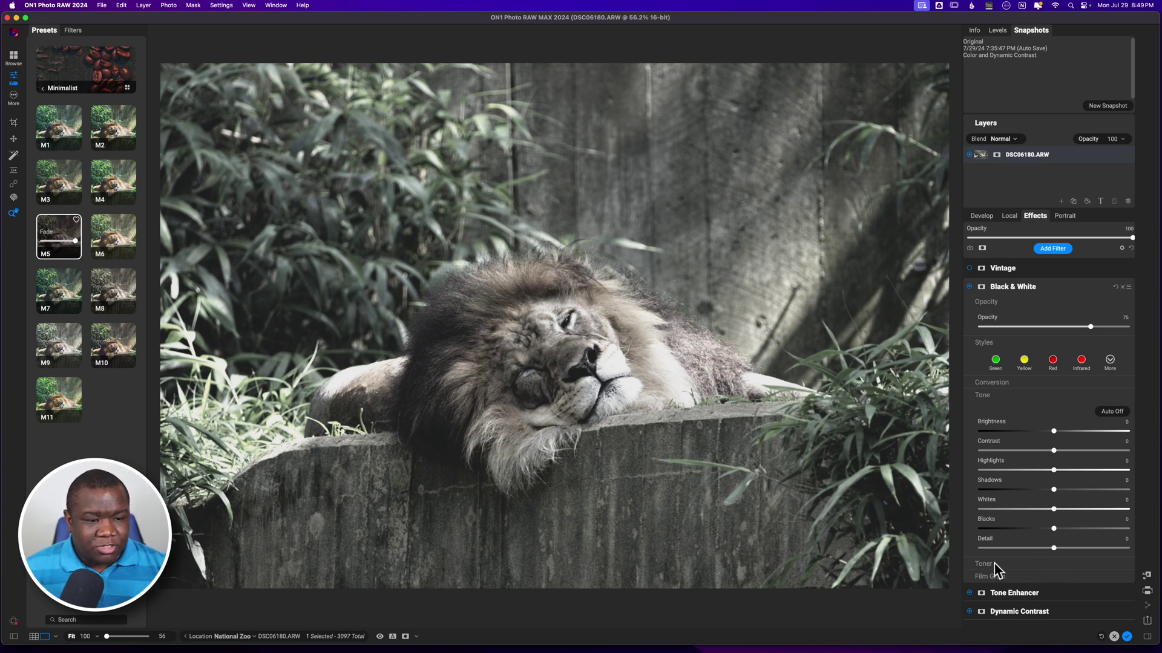
# Step: Review the Black & White filter's Toner, Film Grain and Conversion settings, trying out the Channel Mixer's Filter hue
pyautogui.click(986, 397)
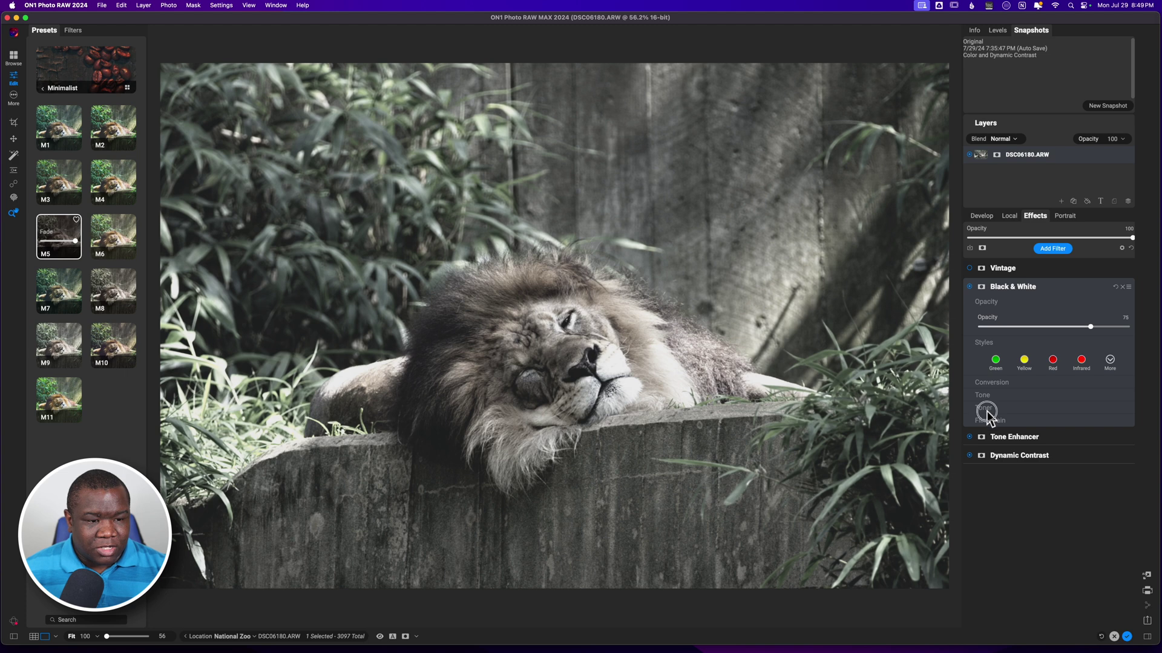
pyautogui.click(987, 408)
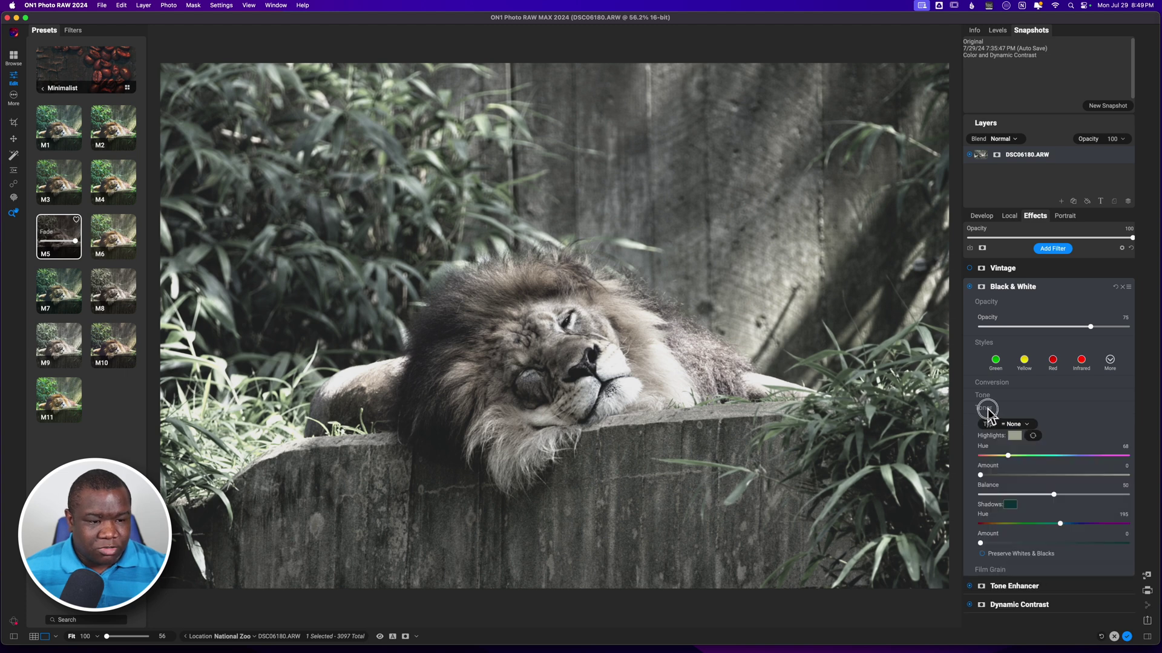
pyautogui.click(988, 409)
pyautogui.click(987, 419)
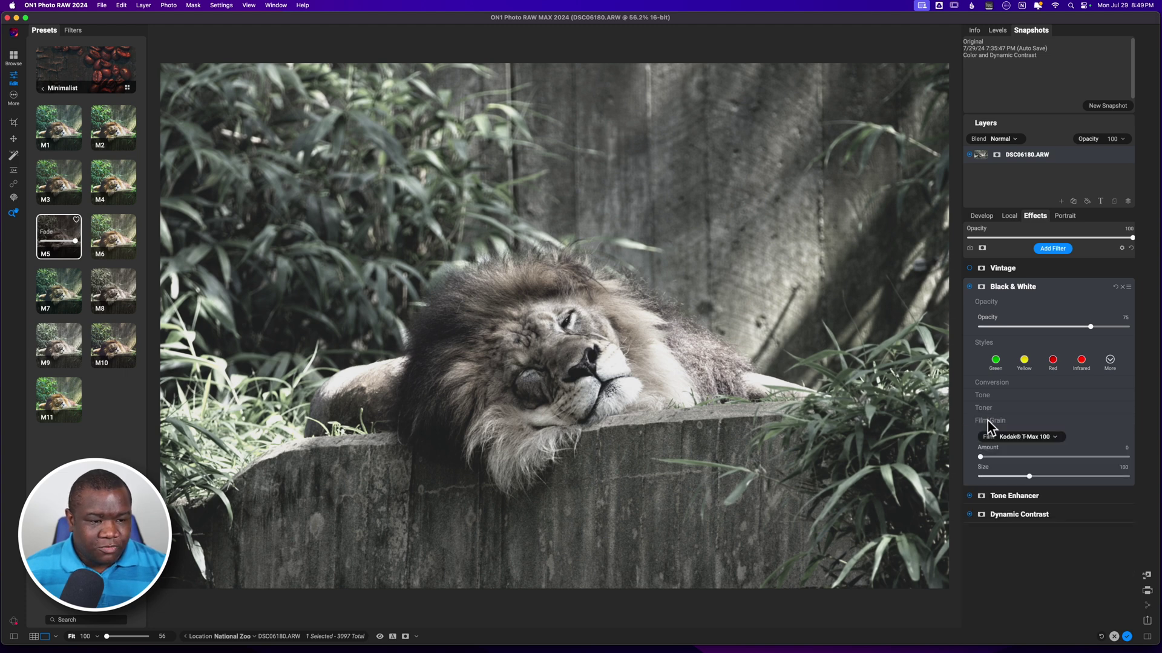
pyautogui.click(987, 420)
pyautogui.click(992, 383)
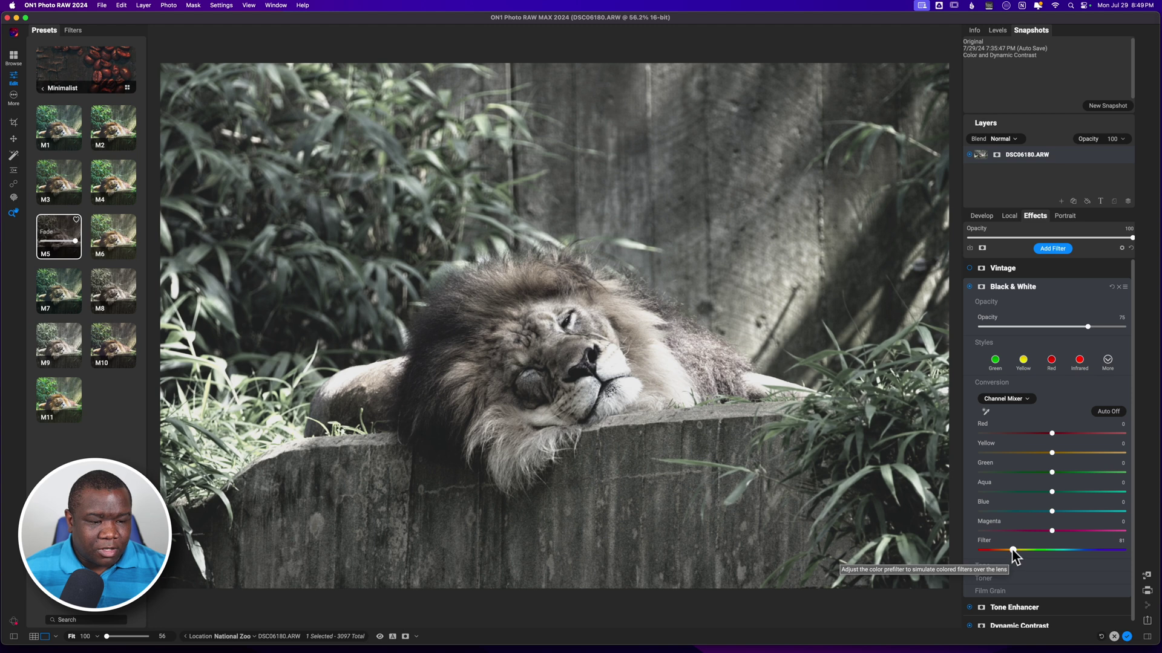
pyautogui.moveTo(1012, 549)
pyautogui.mouseDown()
pyautogui.moveTo(1093, 551)
pyautogui.moveTo(987, 544)
pyautogui.moveTo(1087, 546)
pyautogui.moveTo(1032, 546)
pyautogui.mouseUp()
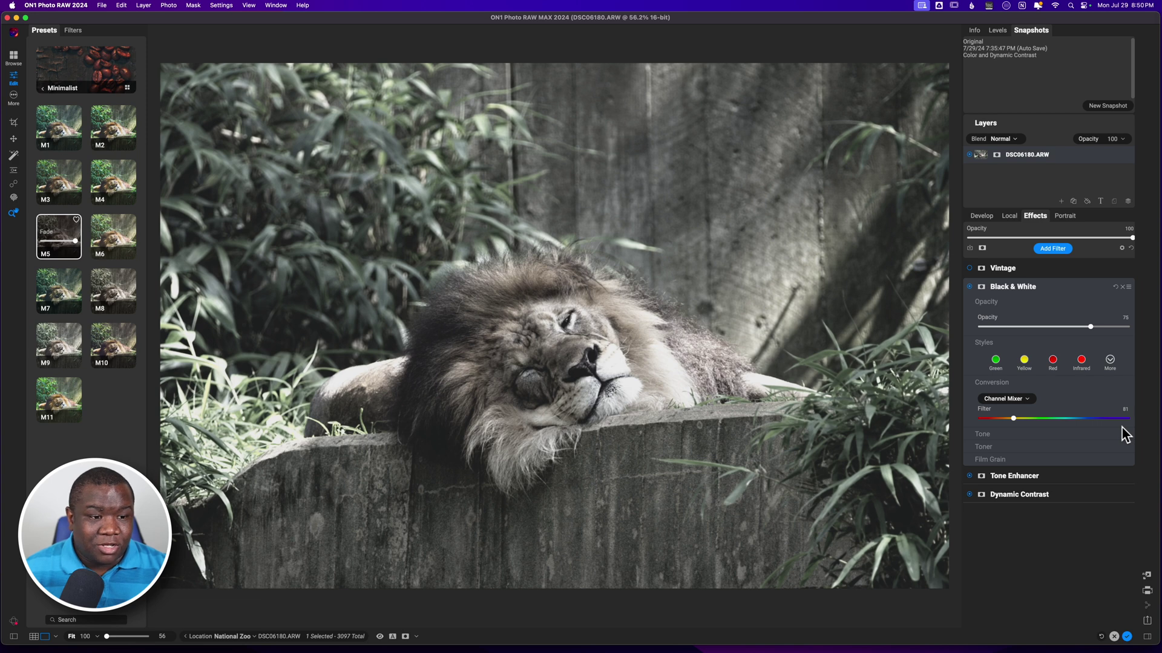
pyautogui.click(1051, 291)
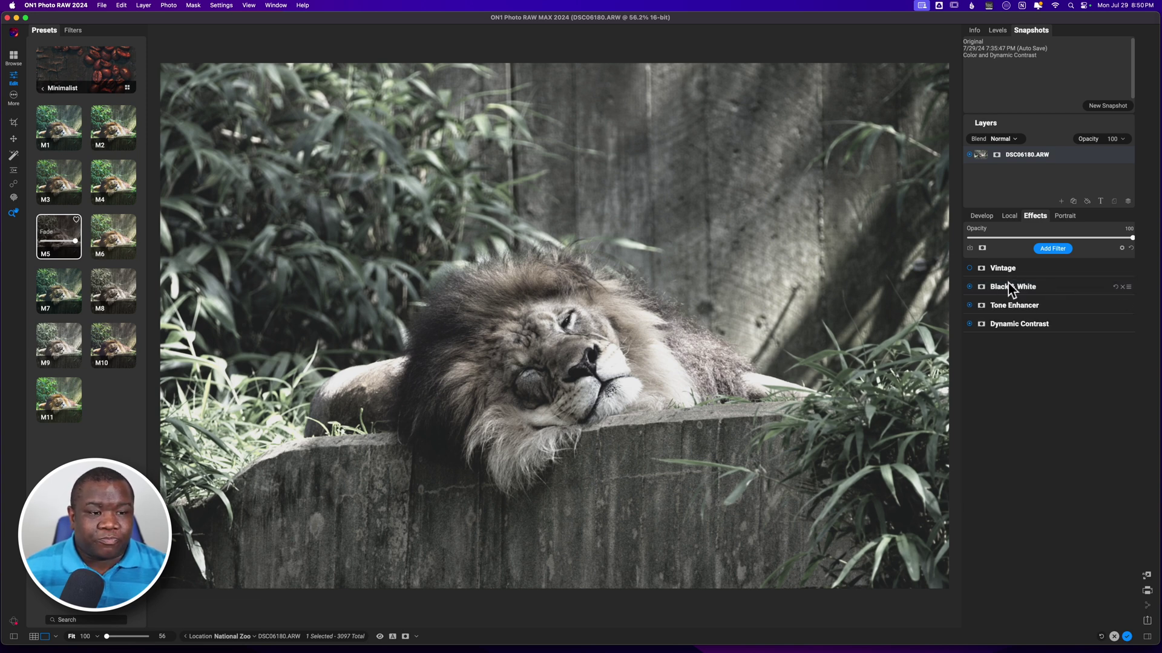
# Step: Compare the photo with the Vintage filter on and off, leave it off, and collapse its settings
pyautogui.click(968, 267)
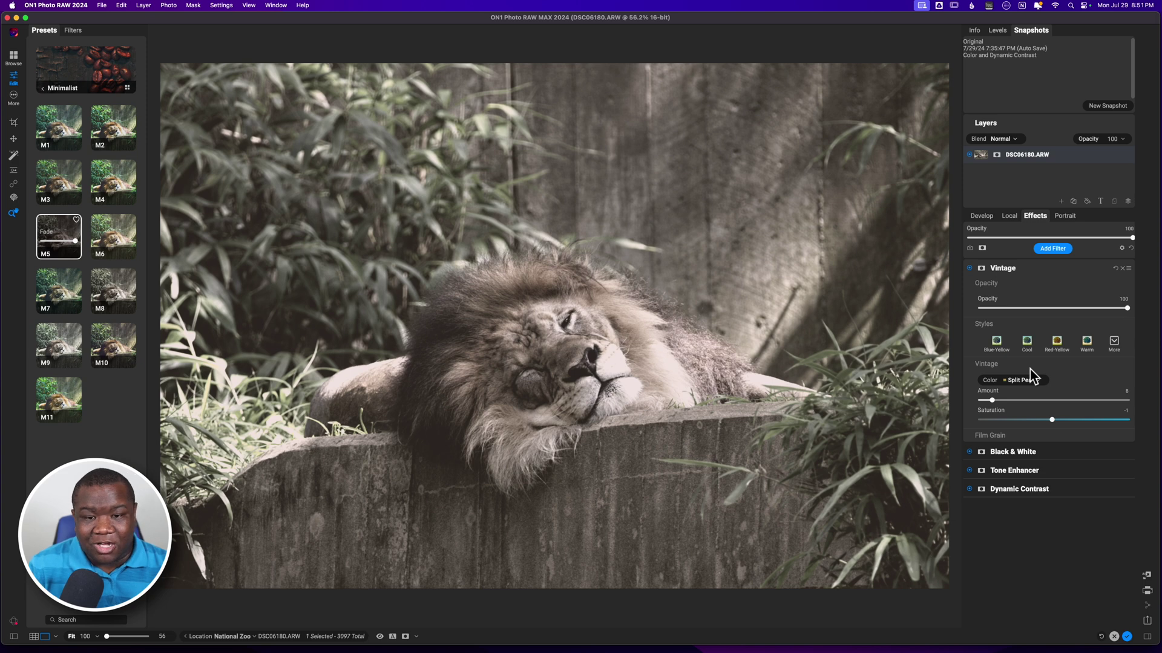
pyautogui.click(969, 269)
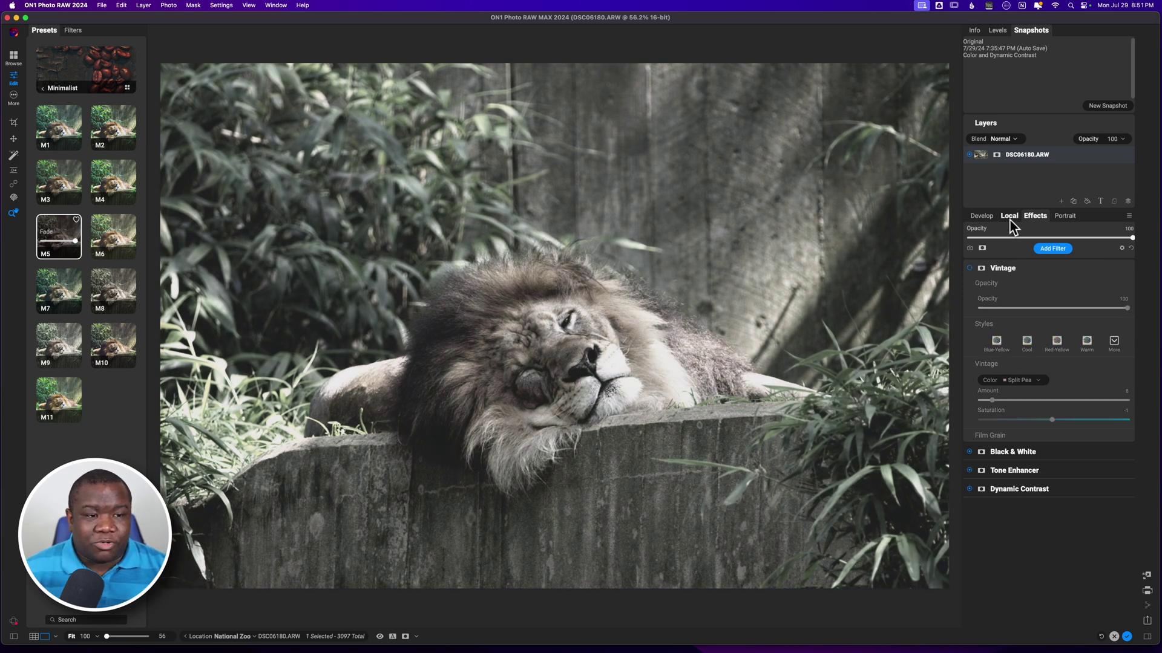
pyautogui.click(1007, 274)
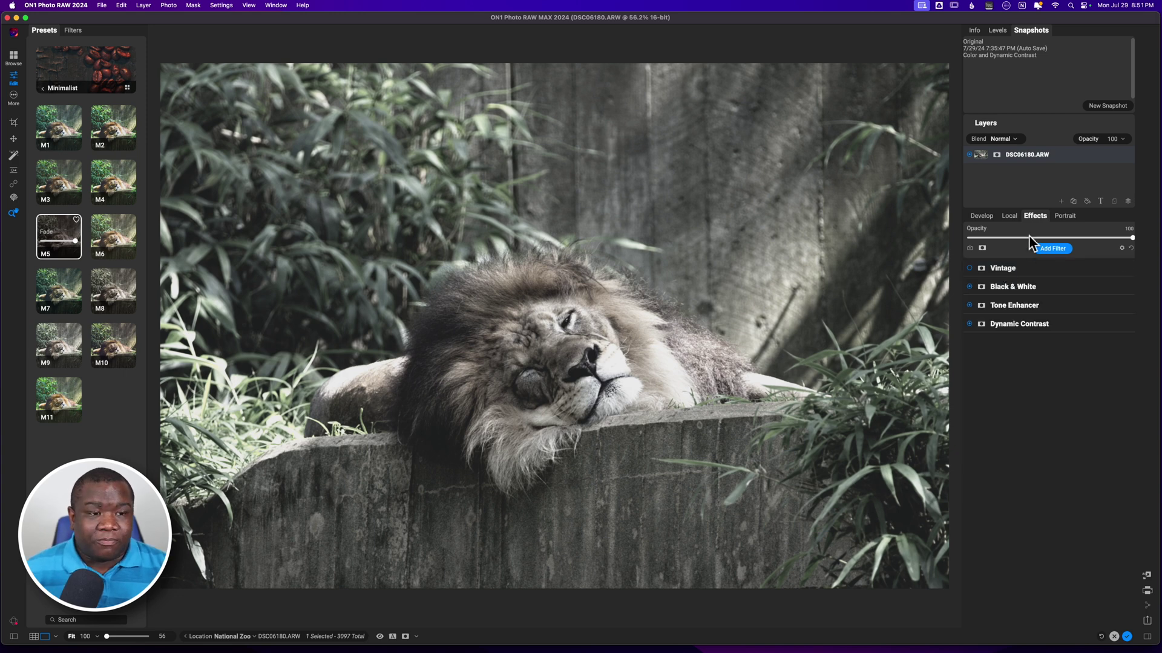
# Step: Add a local adjustment and turn on Paint with Color, changing the paint colour to orange
pyautogui.click(1010, 216)
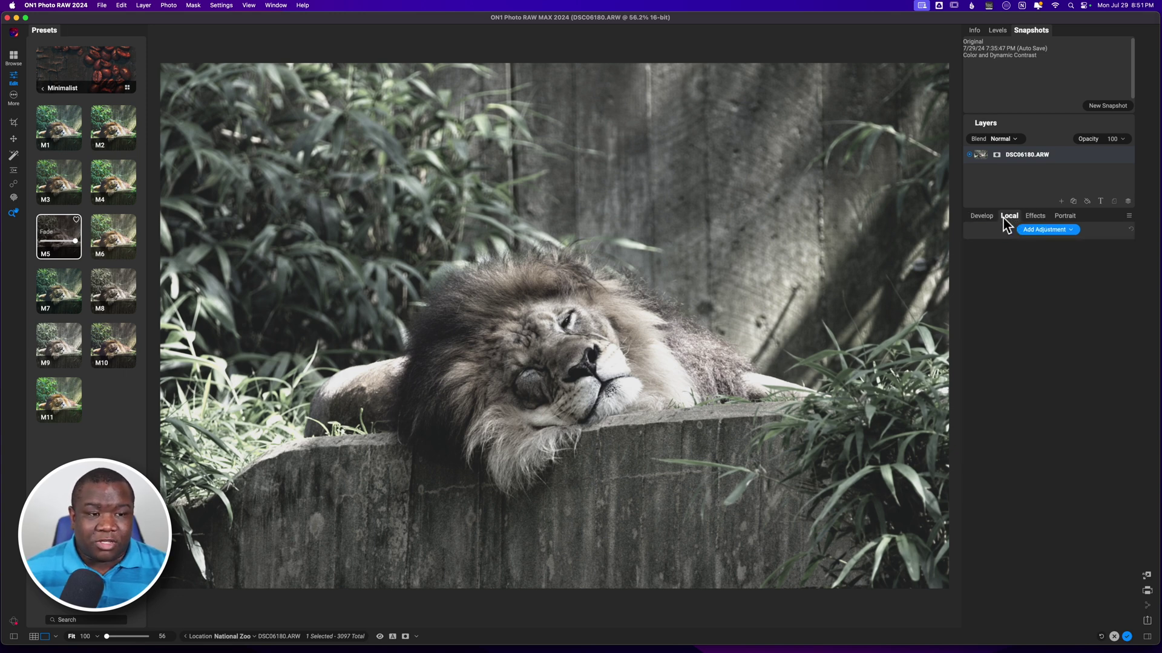
pyautogui.click(1070, 233)
pyautogui.doubleClick(995, 365)
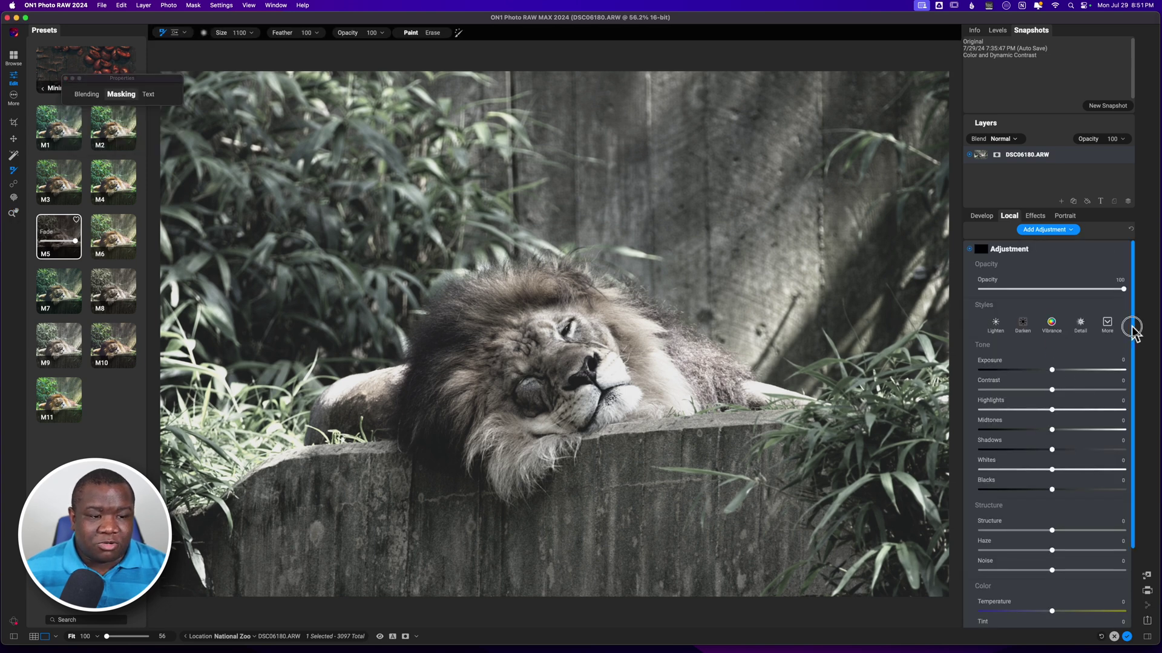
pyautogui.moveTo(1131, 327); pyautogui.dragTo(1130, 436)
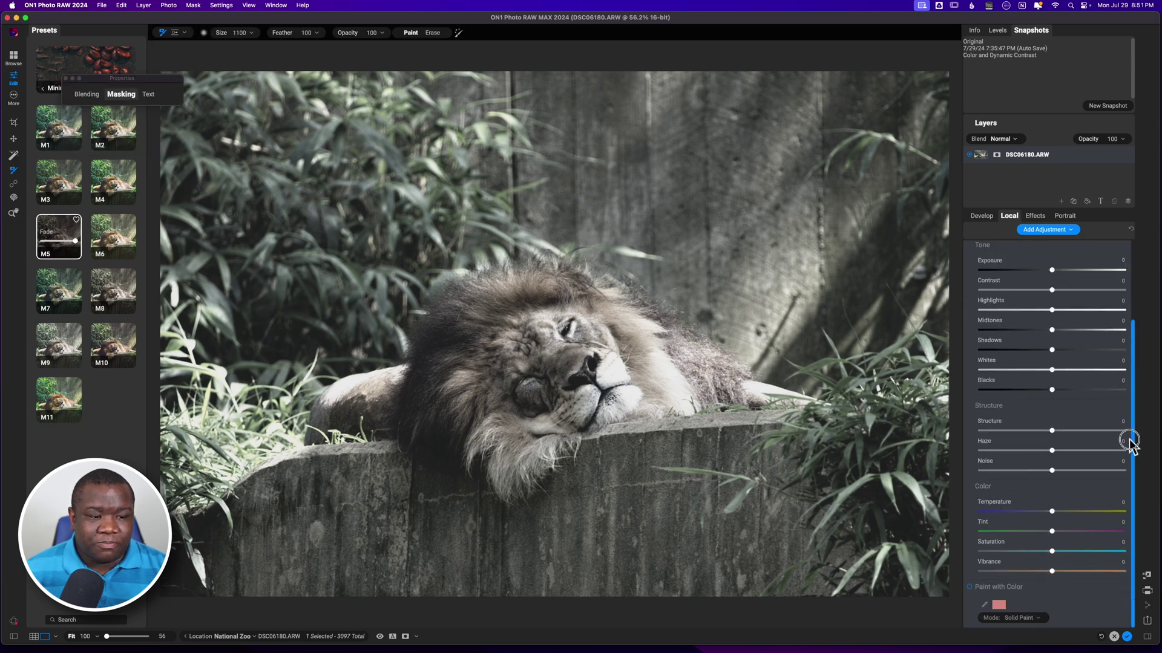
pyautogui.click(969, 587)
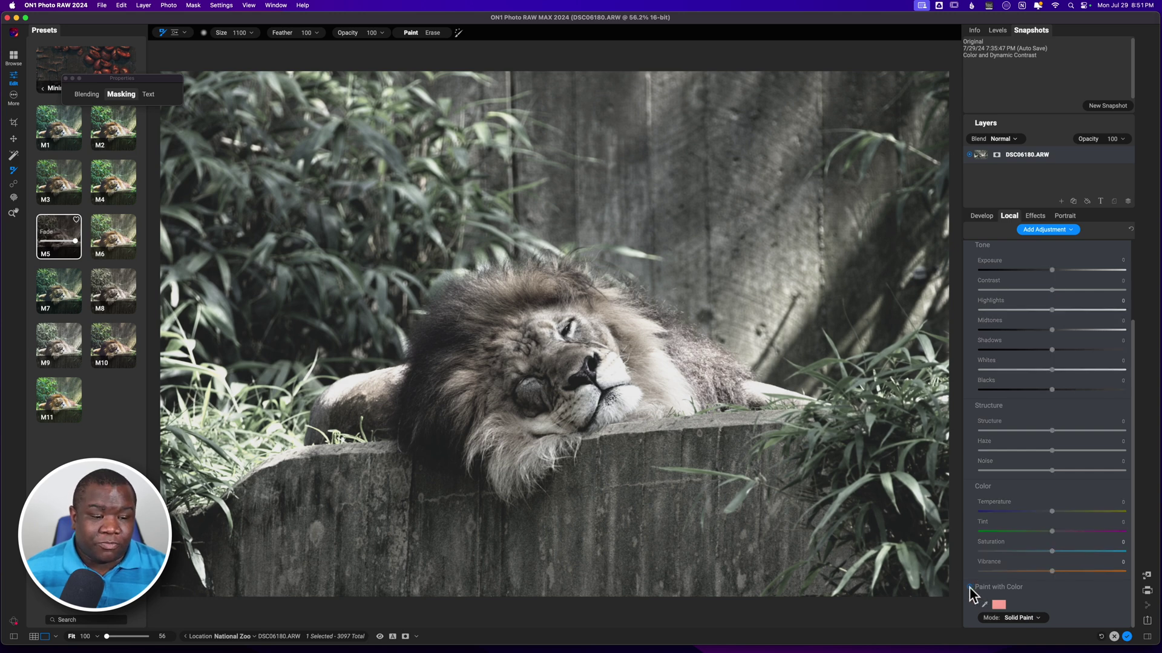
pyautogui.click(997, 606)
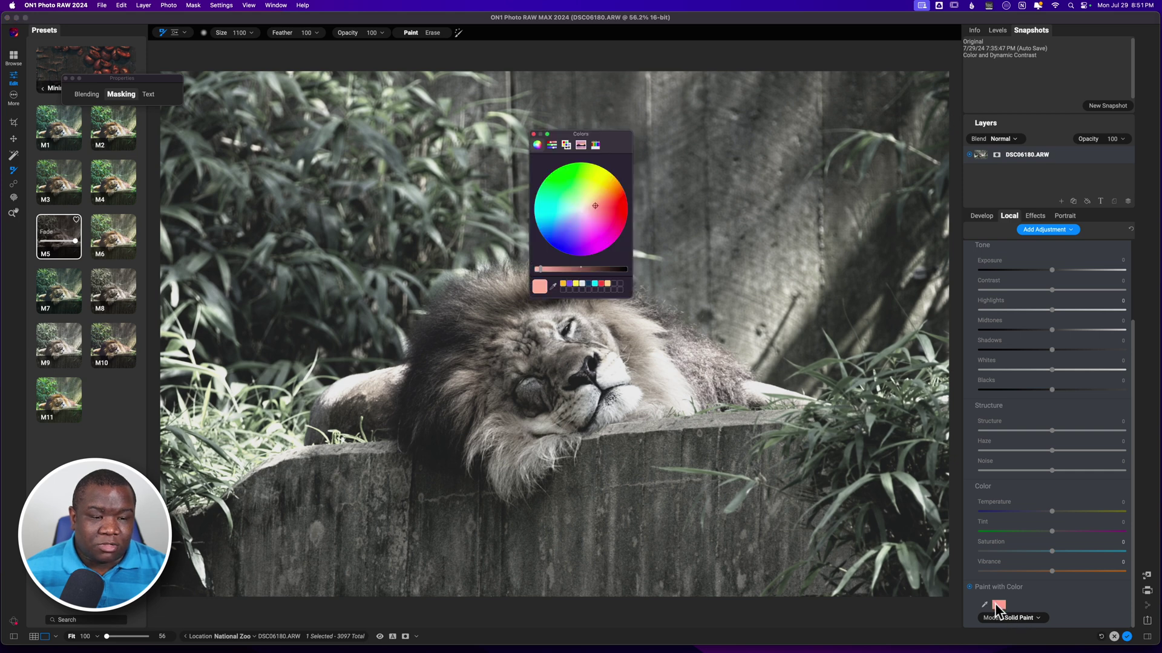
pyautogui.moveTo(594, 206)
pyautogui.mouseDown()
pyautogui.moveTo(606, 190)
pyautogui.moveTo(608, 199)
pyautogui.mouseUp()
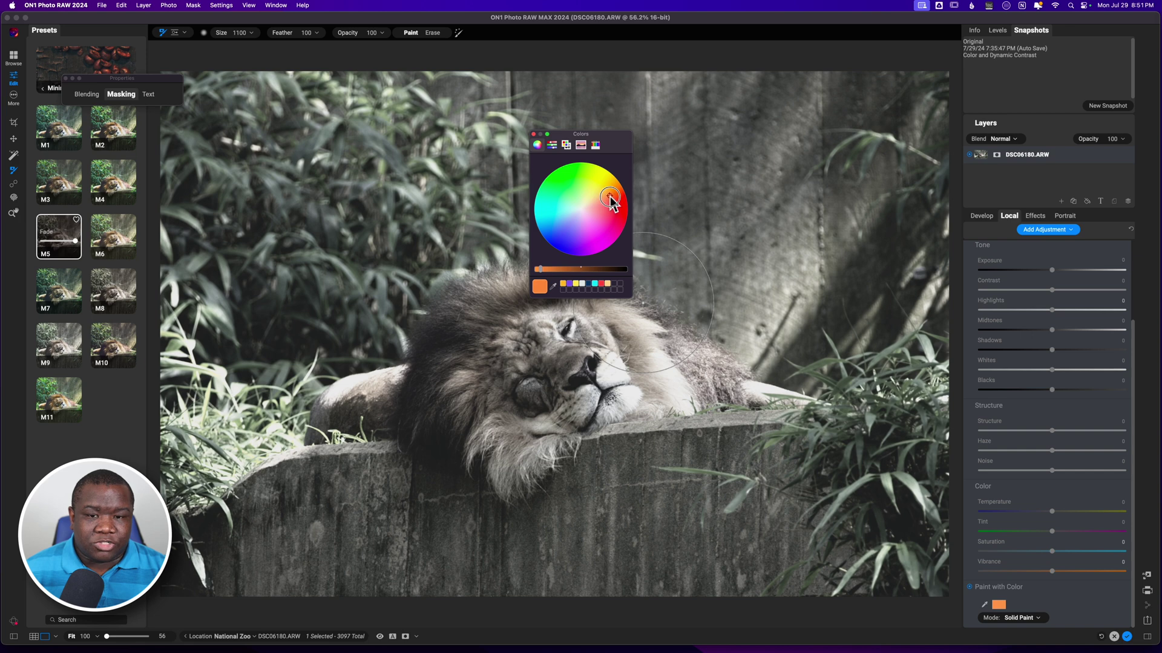
pyautogui.click(533, 134)
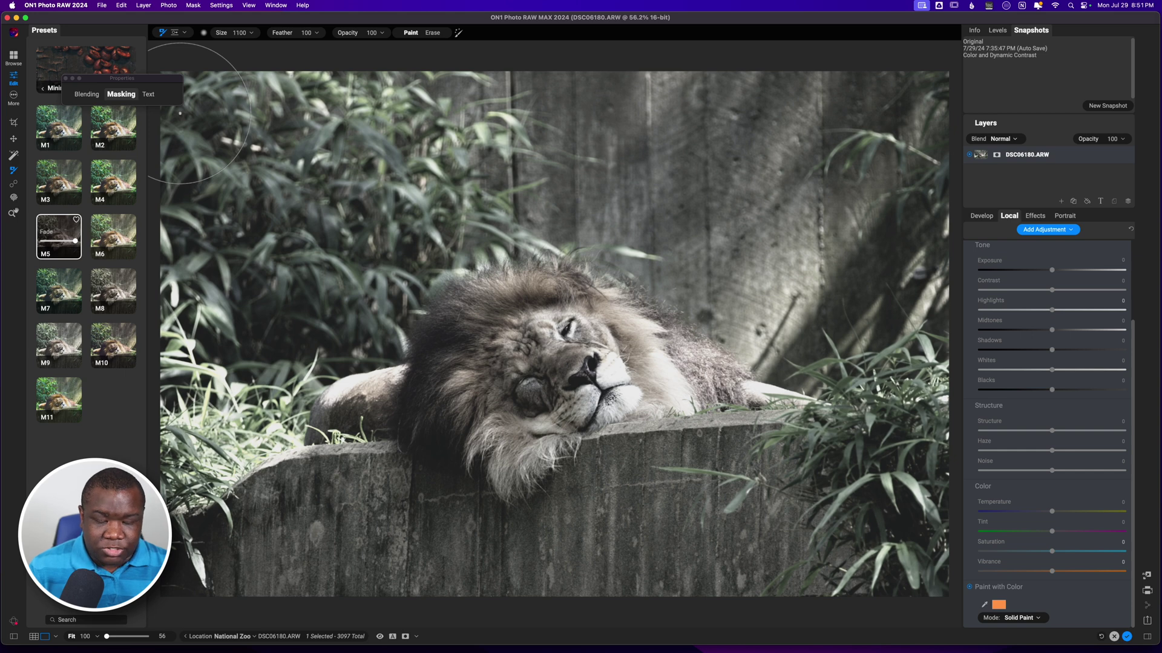
# Step: Enlarge the masking brush to size 2500 and paint the colour over the upper-left part of the photo
pyautogui.press('super+minus')
pyautogui.press('super+minus')
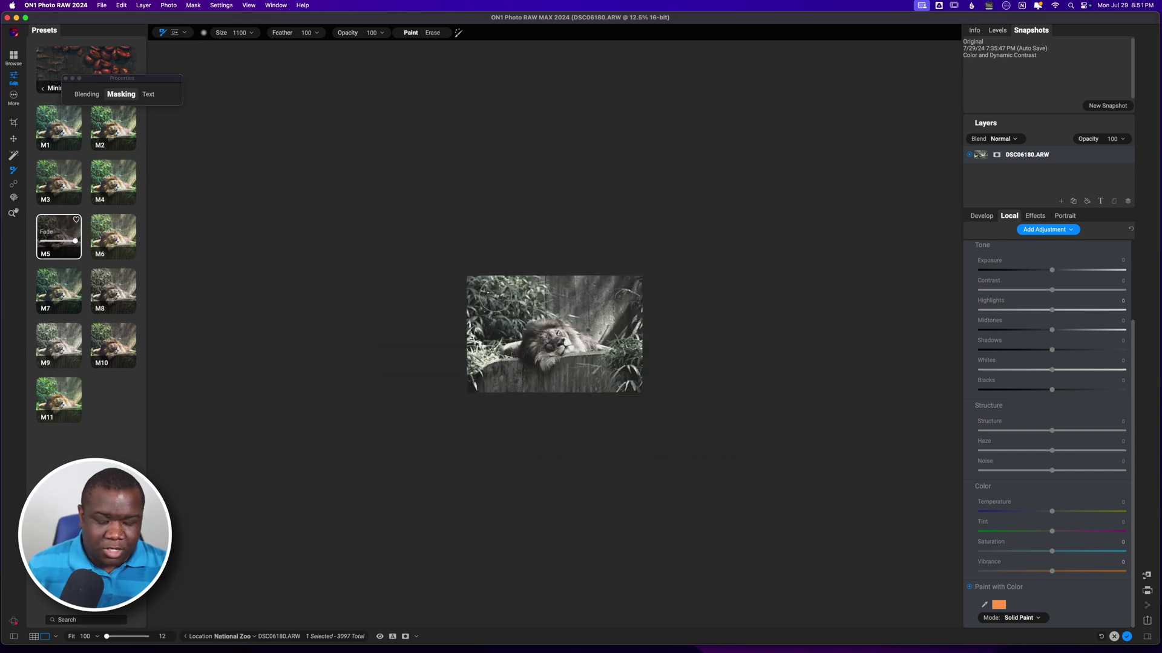
pyautogui.press(']')
pyautogui.press(']')
pyautogui.press(']')
pyautogui.press(']')
pyautogui.press(']')
pyautogui.press(']')
pyautogui.press(']')
pyautogui.press(']')
pyautogui.click(494, 296)
pyautogui.press(']')
pyautogui.press(']')
pyautogui.press(']')
pyautogui.press(']')
pyautogui.press(']')
pyautogui.press(']')
pyautogui.moveTo(430, 394)
pyautogui.mouseDown()
pyautogui.moveTo(533, 251)
pyautogui.moveTo(467, 395)
pyautogui.moveTo(565, 274)
pyautogui.moveTo(497, 405)
pyautogui.moveTo(599, 267)
pyautogui.mouseUp()
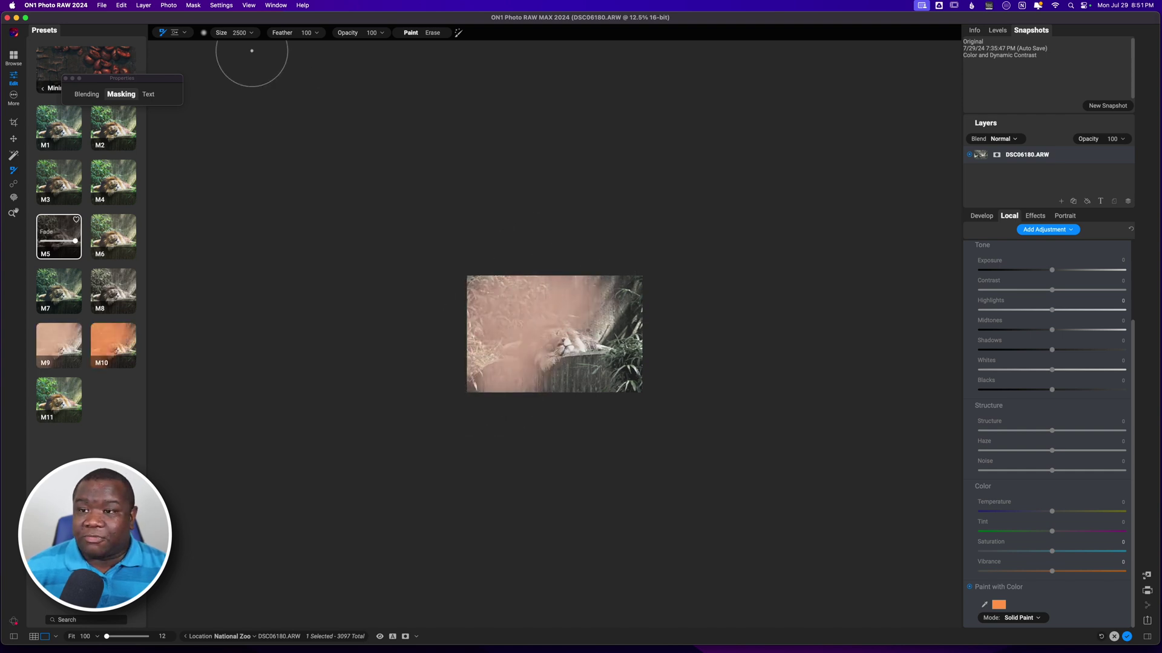
# Step: Set the masking brush's flow to 100 and paint the colour over the whole photo
pyautogui.click(207, 32)
pyautogui.moveTo(191, 181); pyautogui.dragTo(285, 190)
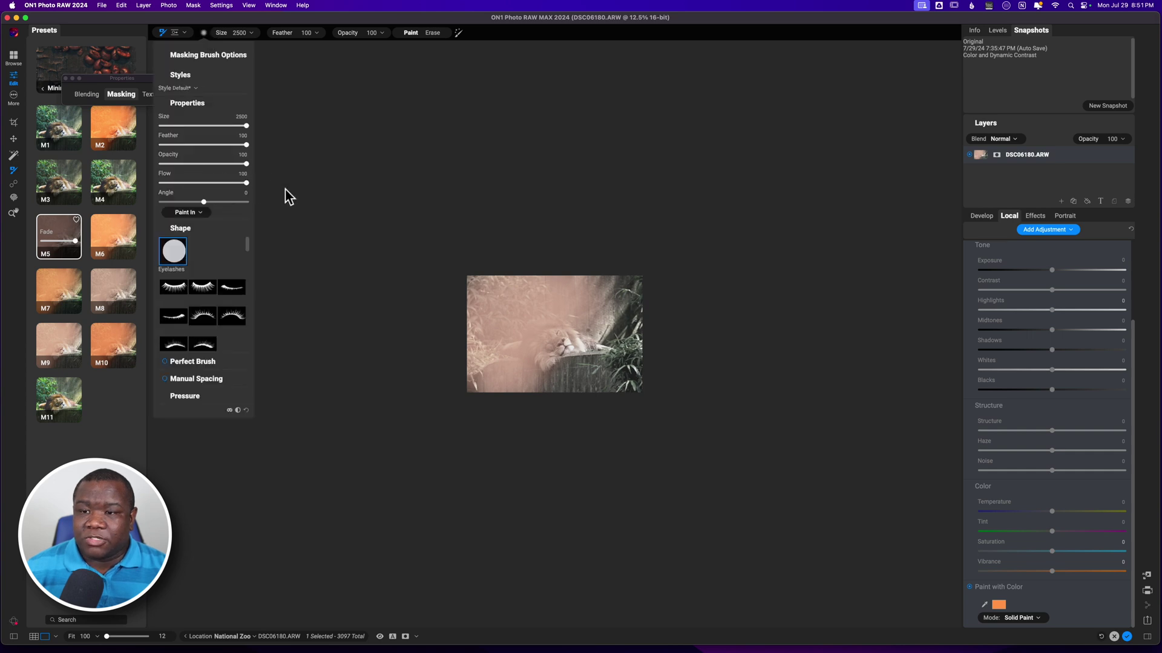
pyautogui.click(471, 279)
pyautogui.moveTo(471, 279)
pyautogui.mouseDown()
pyautogui.moveTo(463, 333)
pyautogui.moveTo(522, 280)
pyautogui.moveTo(460, 402)
pyautogui.moveTo(524, 310)
pyautogui.moveTo(573, 269)
pyautogui.moveTo(548, 335)
pyautogui.moveTo(503, 397)
pyautogui.moveTo(625, 257)
pyautogui.moveTo(541, 379)
pyautogui.moveTo(627, 288)
pyautogui.moveTo(580, 407)
pyautogui.moveTo(651, 306)
pyautogui.moveTo(618, 426)
pyautogui.moveTo(653, 296)
pyautogui.moveTo(648, 412)
pyautogui.mouseUp()
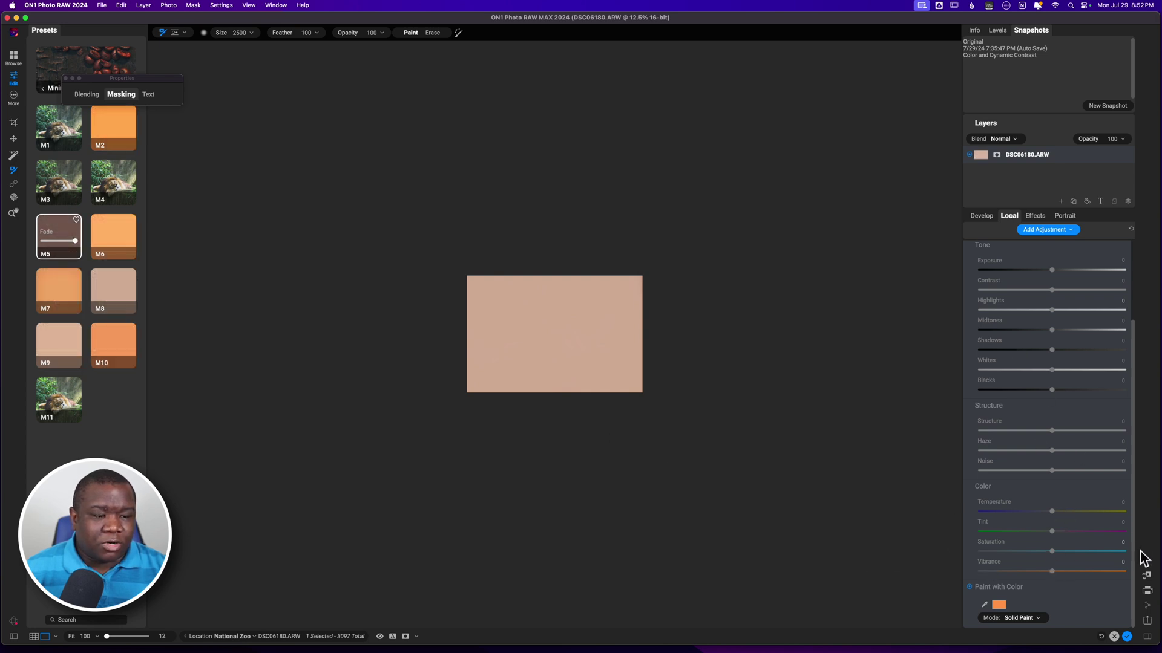
# Step: Lower the local adjustment's opacity to 26 and compare the result against the list of applied filters
pyautogui.moveTo(1136, 559); pyautogui.dragTo(1135, 454)
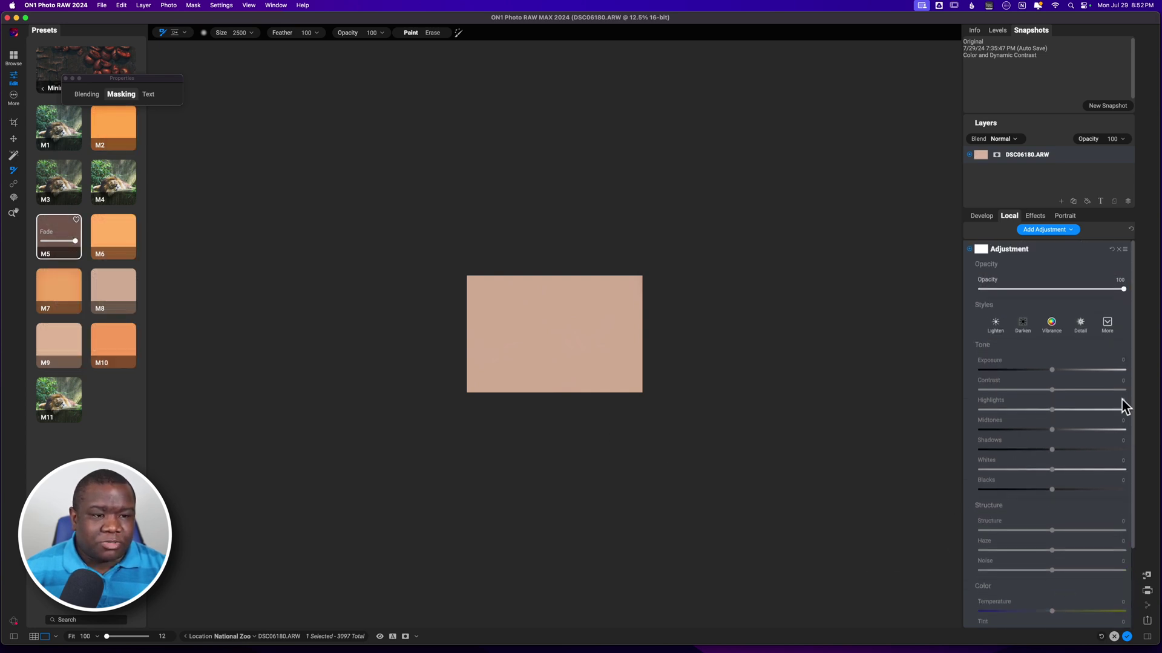
pyautogui.moveTo(1122, 290); pyautogui.dragTo(1047, 294)
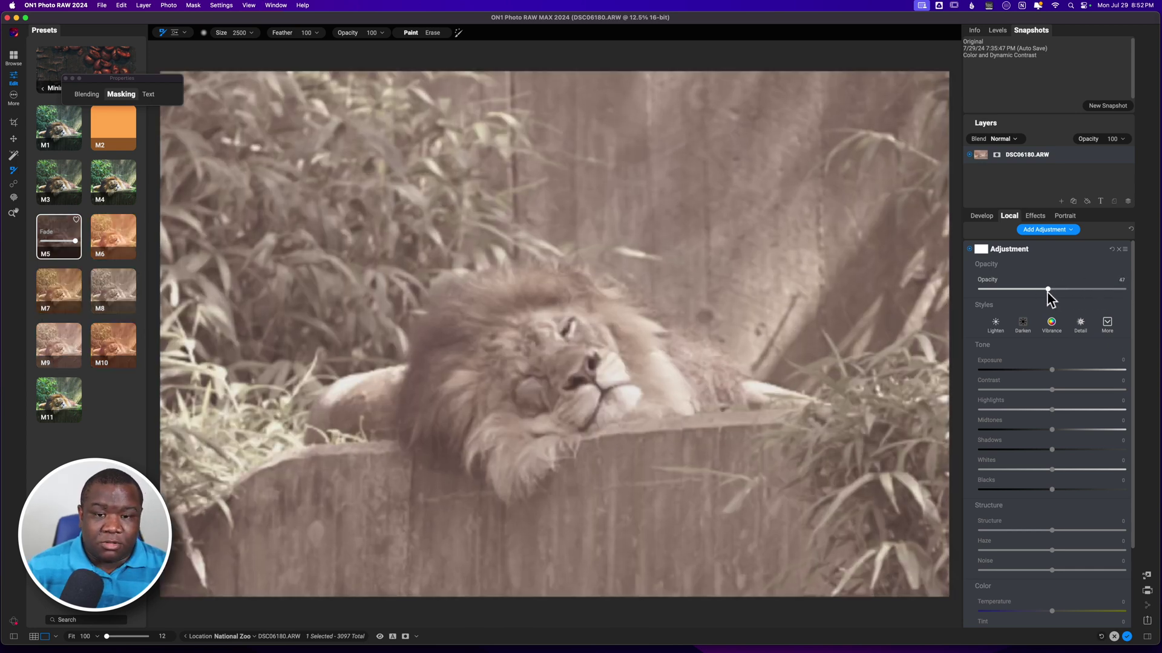
pyautogui.moveTo(1048, 290); pyautogui.dragTo(1020, 296)
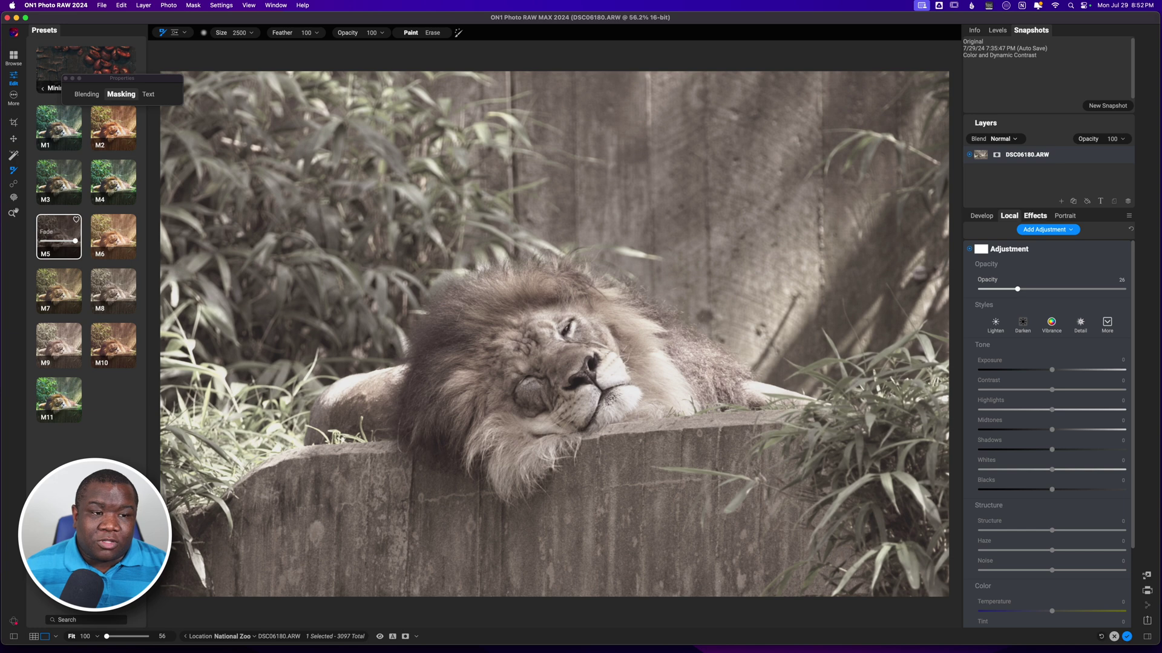
pyautogui.click(1037, 216)
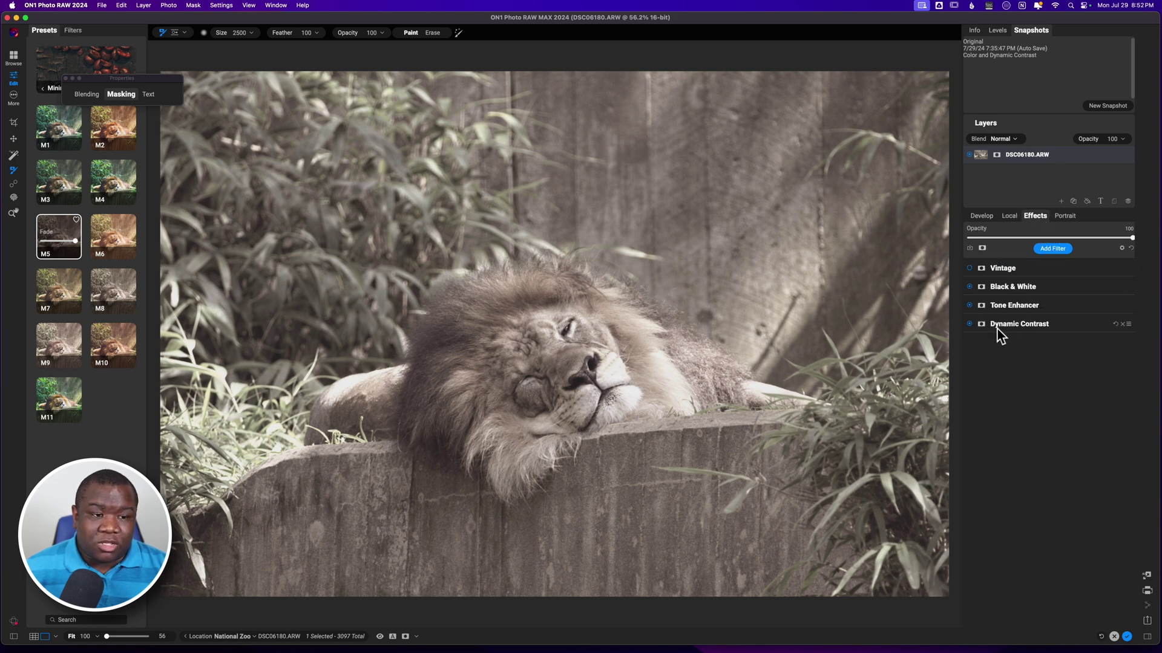
pyautogui.click(1006, 218)
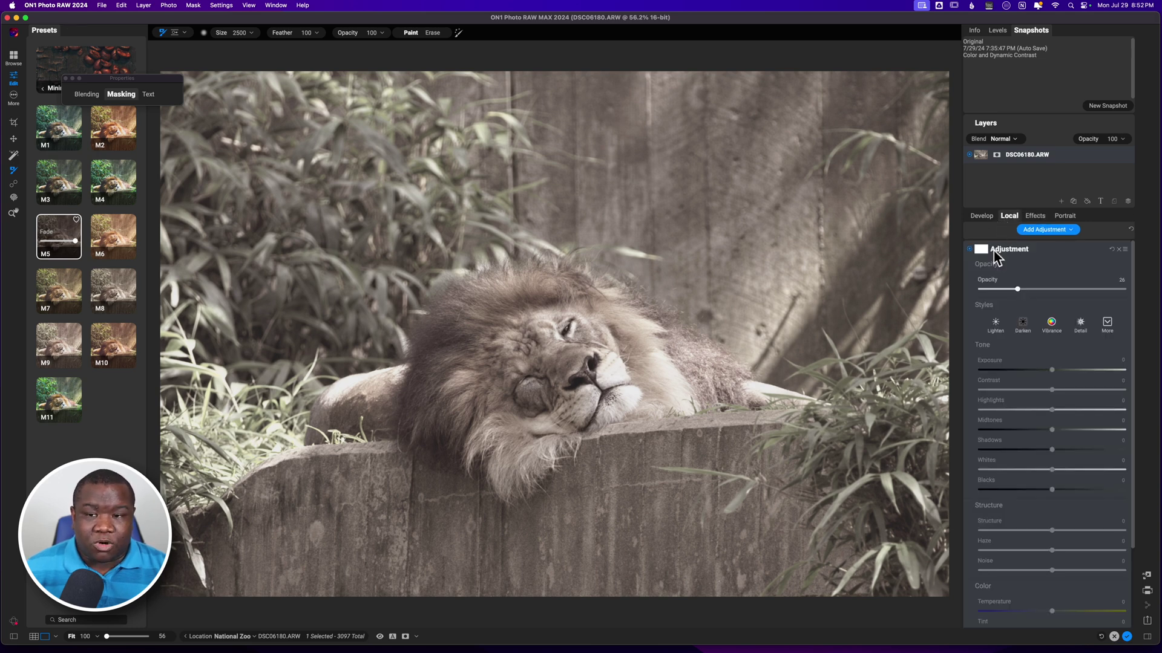
# Step: Restore the local adjustment's opacity to 100 and set its blend mode to Color
pyautogui.moveTo(1017, 290); pyautogui.dragTo(1151, 293)
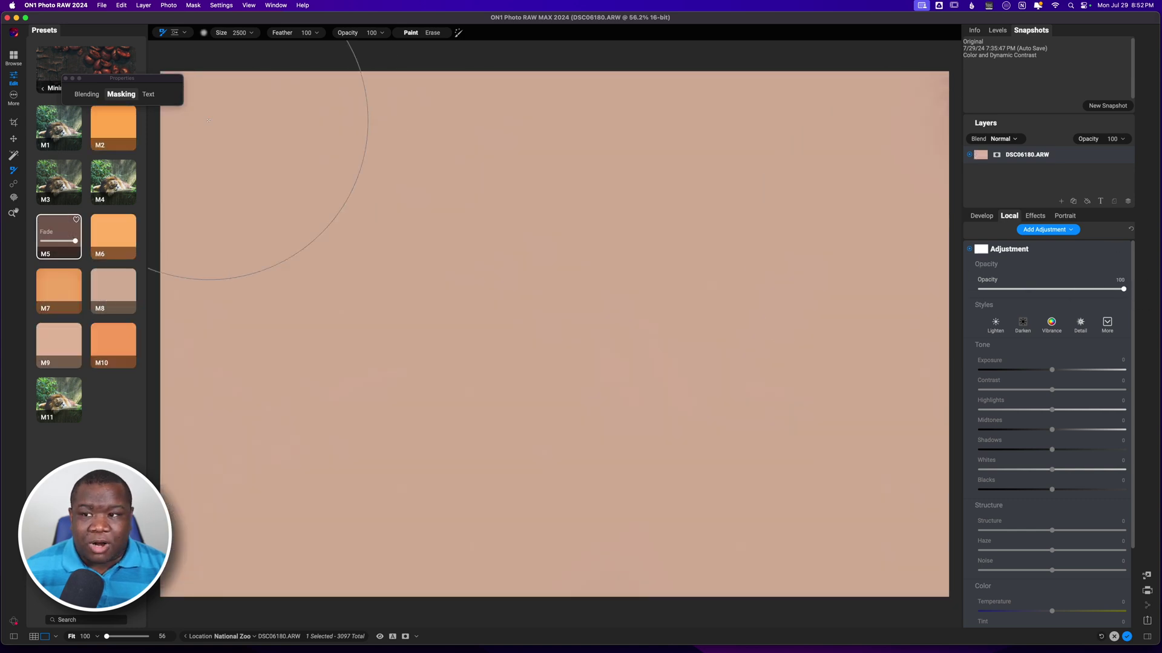
pyautogui.click(86, 95)
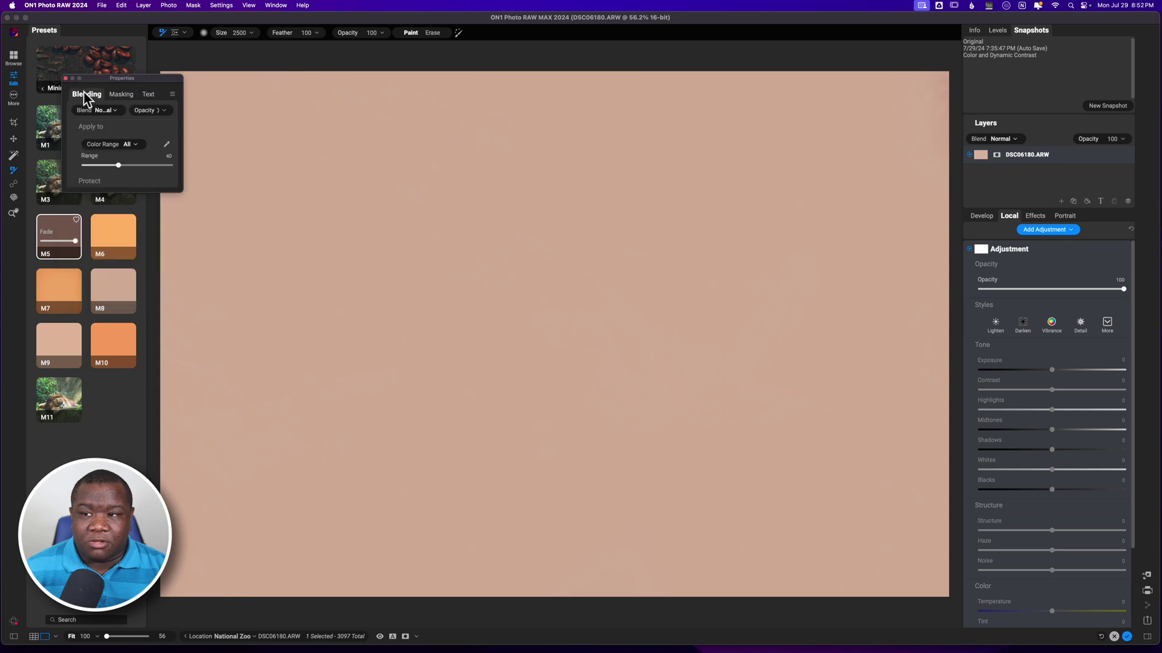
pyautogui.click(110, 111)
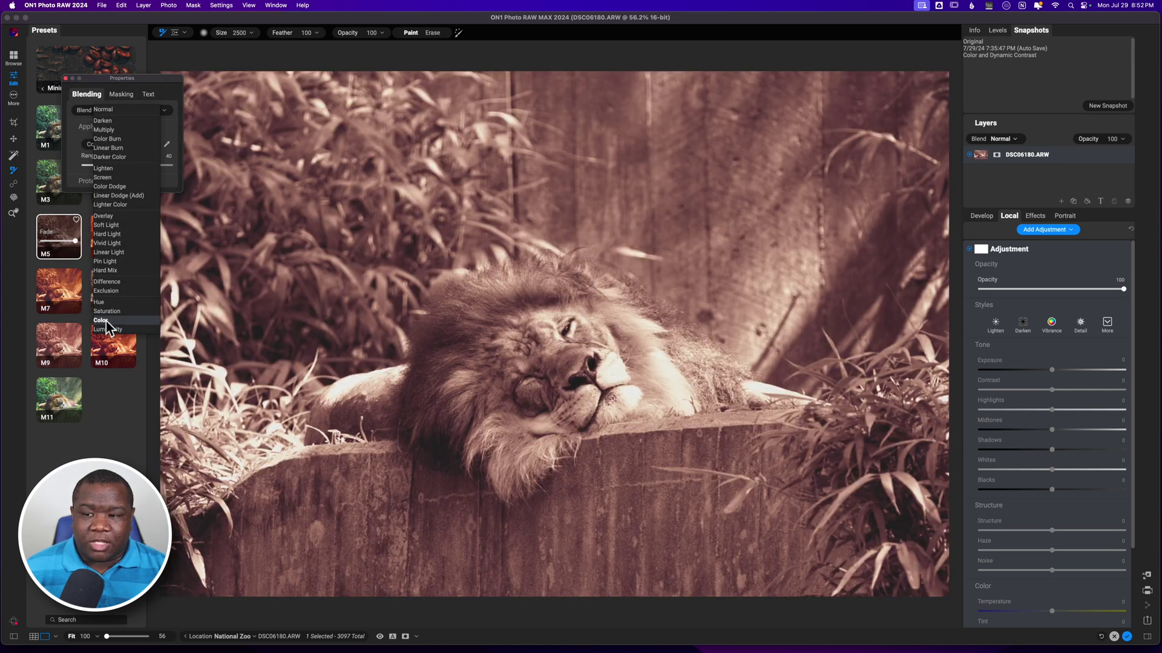
pyautogui.click(107, 321)
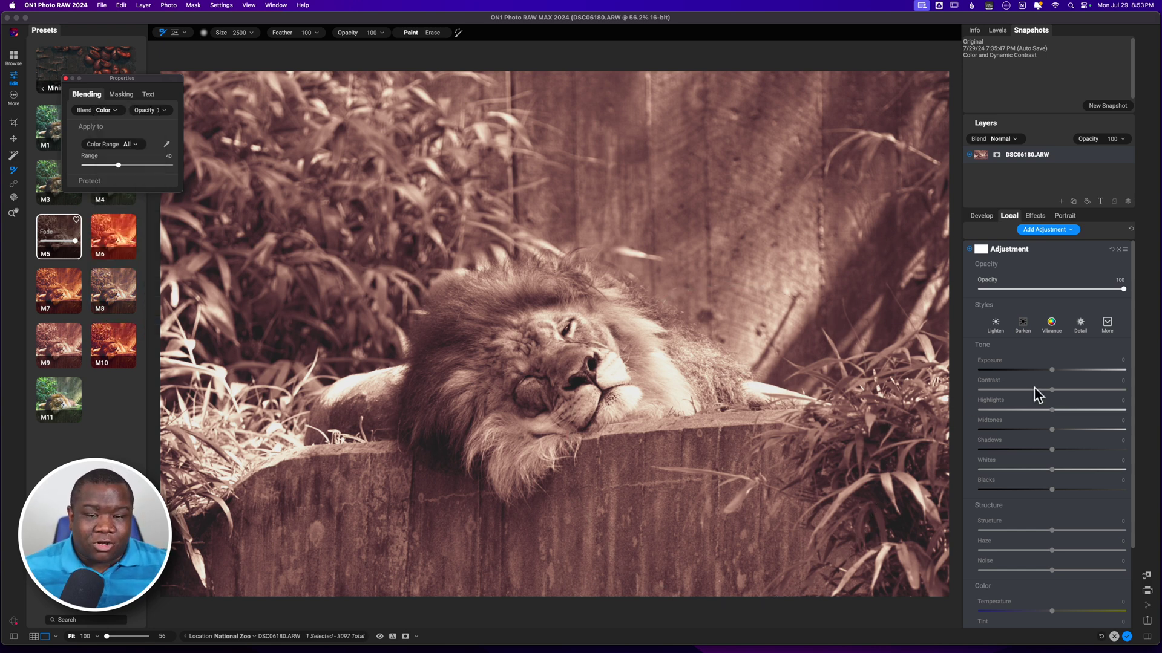
# Step: Reduce the colour-blended adjustment's opacity to 27 and compare the photo with the adjustment off and on
pyautogui.click(1122, 289)
pyautogui.moveTo(1122, 291); pyautogui.dragTo(1021, 296)
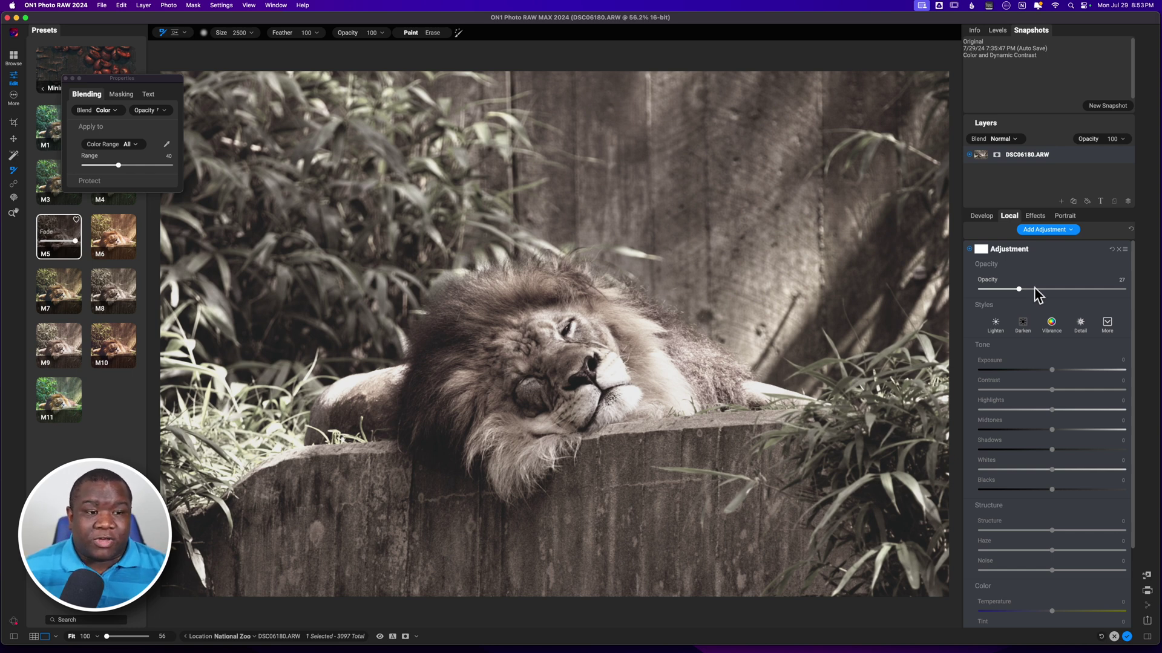
pyautogui.click(969, 249)
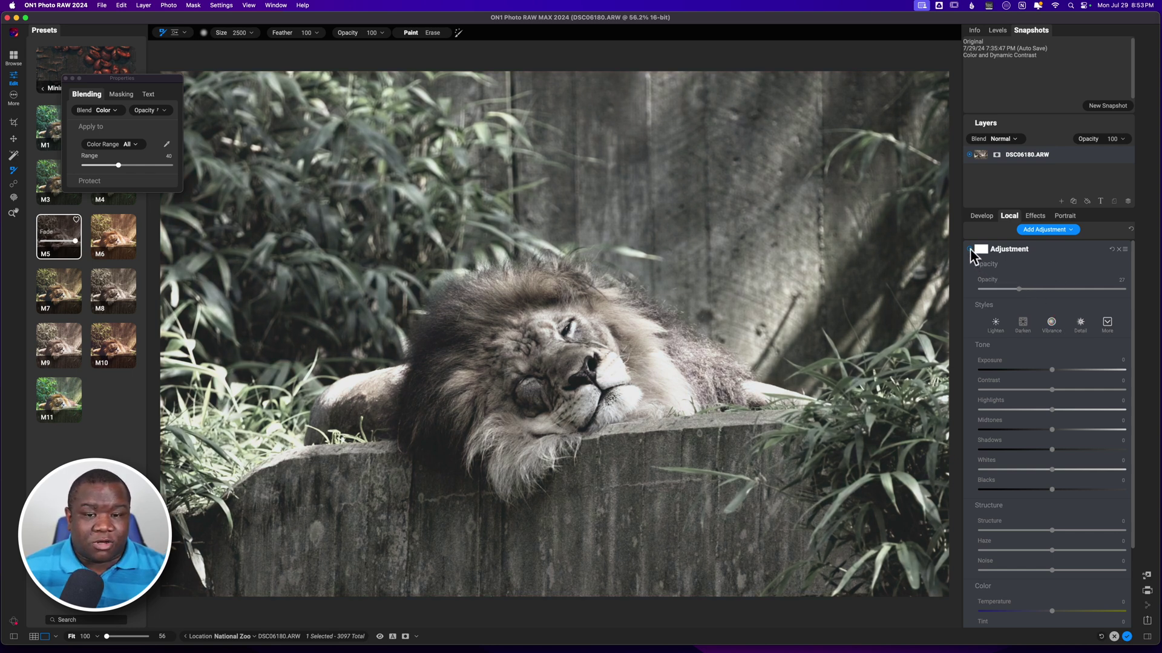
pyautogui.click(970, 249)
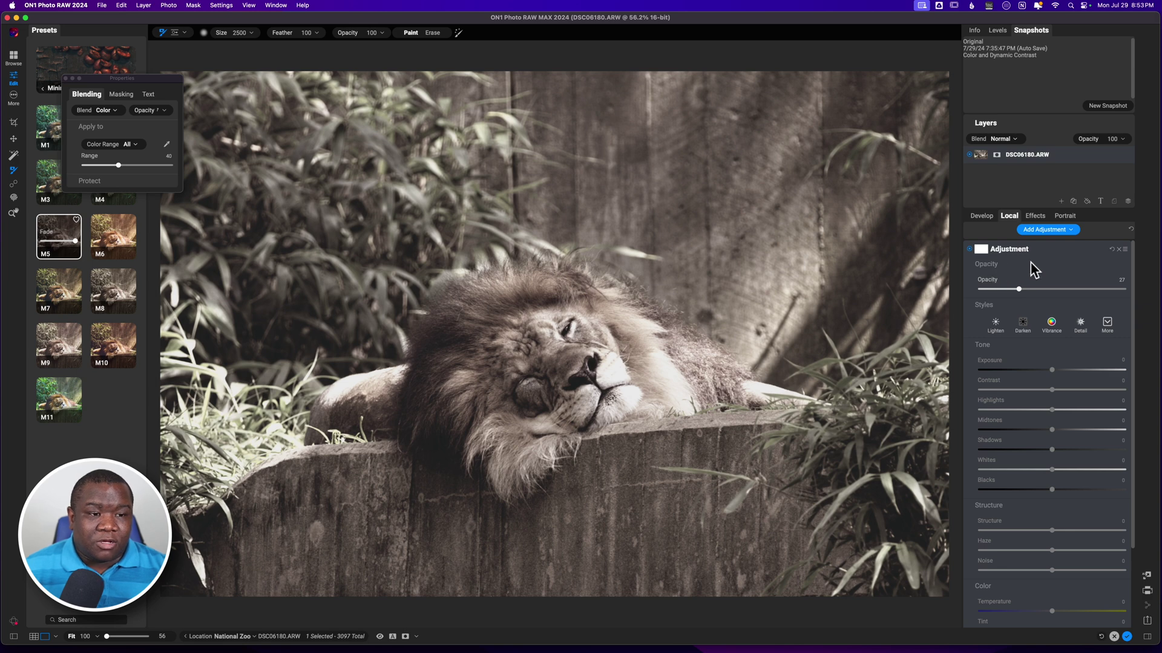
# Step: Switch Paint with Color to Classic mode, set the adjustment's opacity to 67, and raise its Exposure and Contrast
pyautogui.moveTo(1133, 374); pyautogui.dragTo(1126, 454)
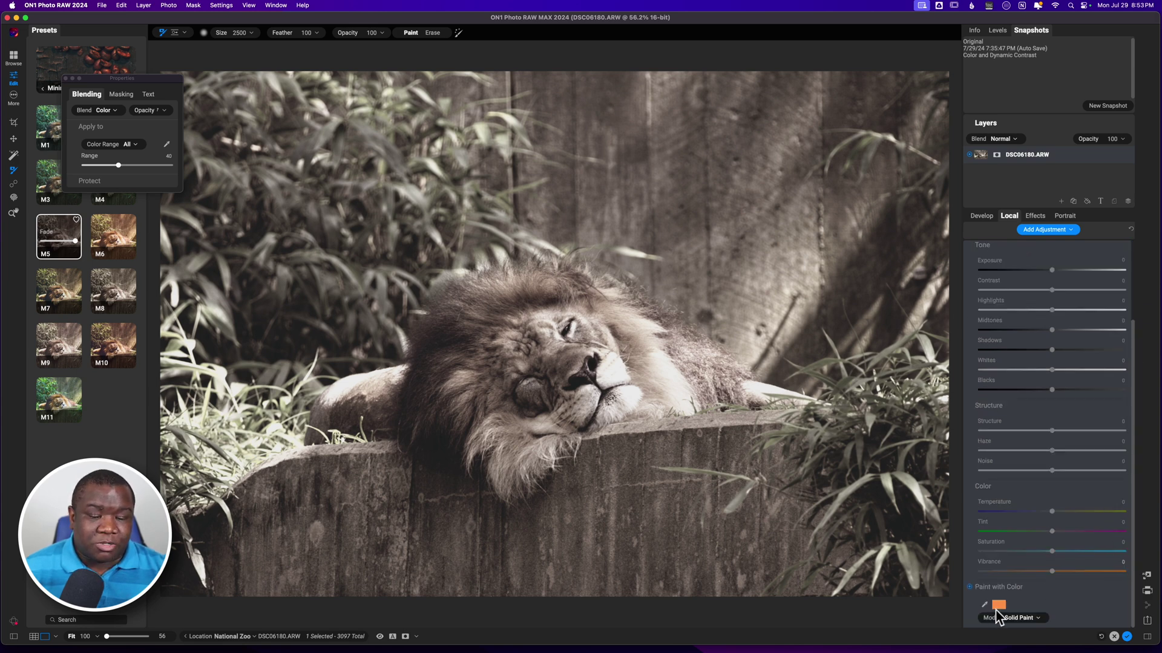
pyautogui.click(1033, 620)
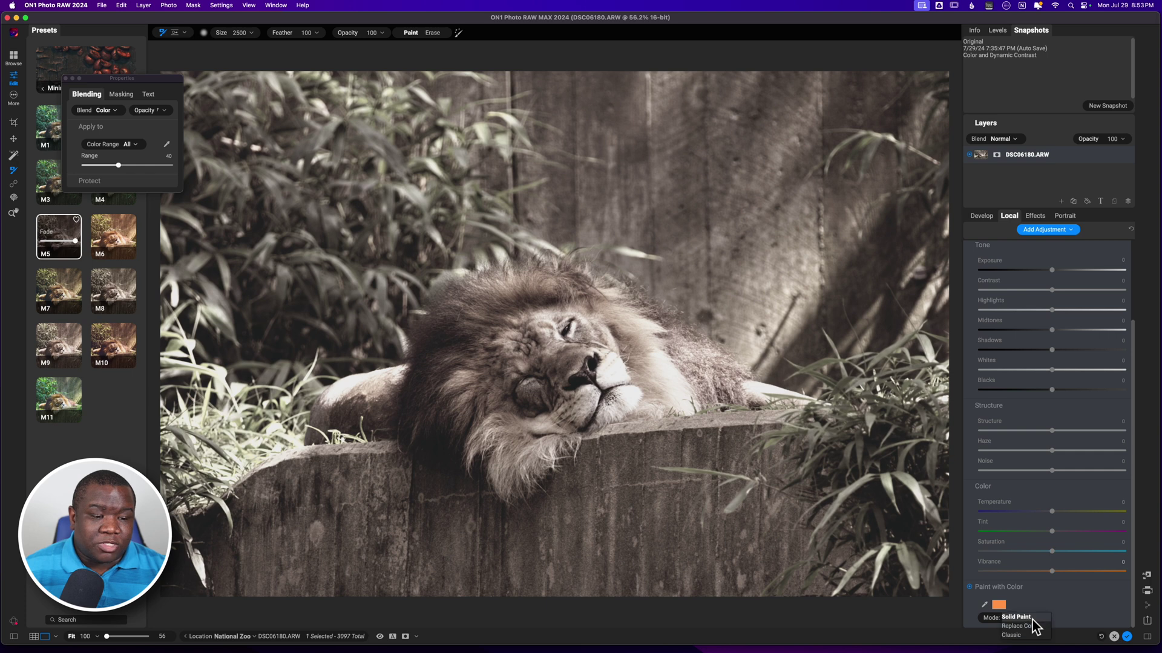
pyautogui.click(1017, 635)
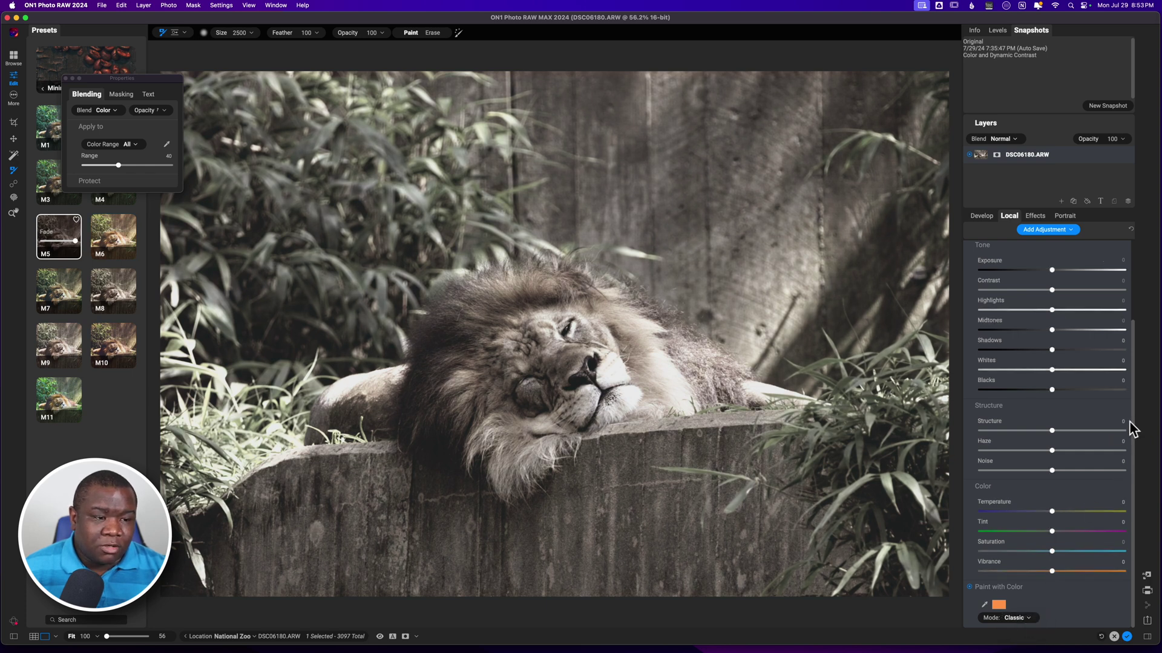
pyautogui.moveTo(1133, 424); pyautogui.dragTo(1076, 293)
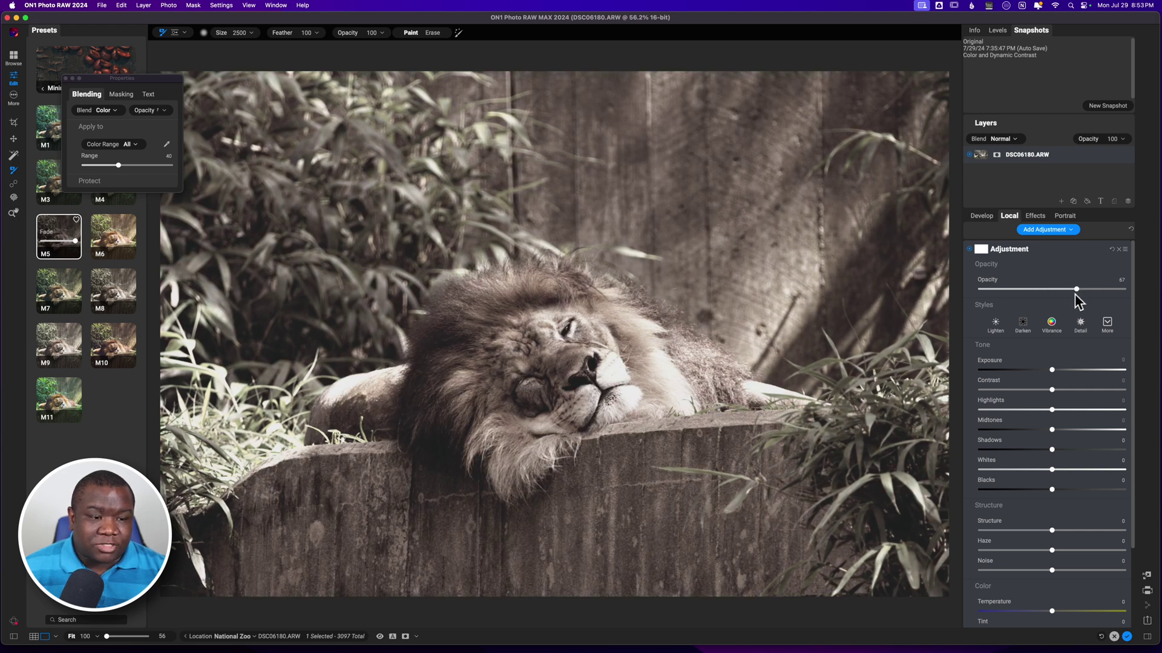
pyautogui.moveTo(1046, 367); pyautogui.dragTo(1081, 390)
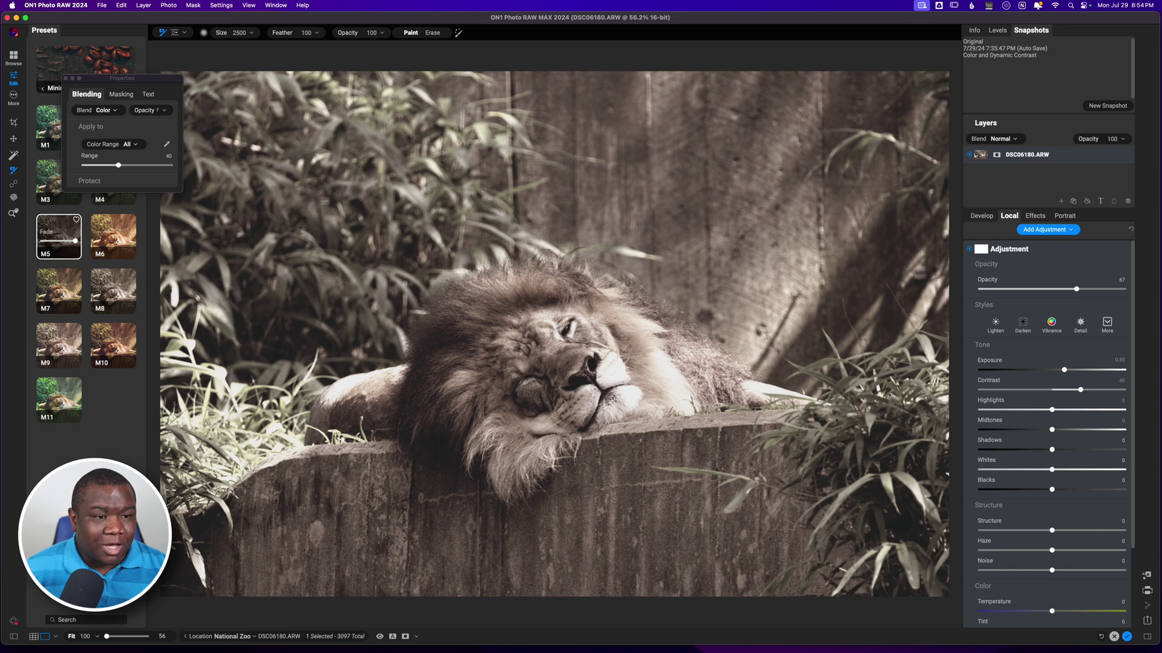
# Step: Remove the local colour adjustment from the photo
pyautogui.moveTo(1098, 263)
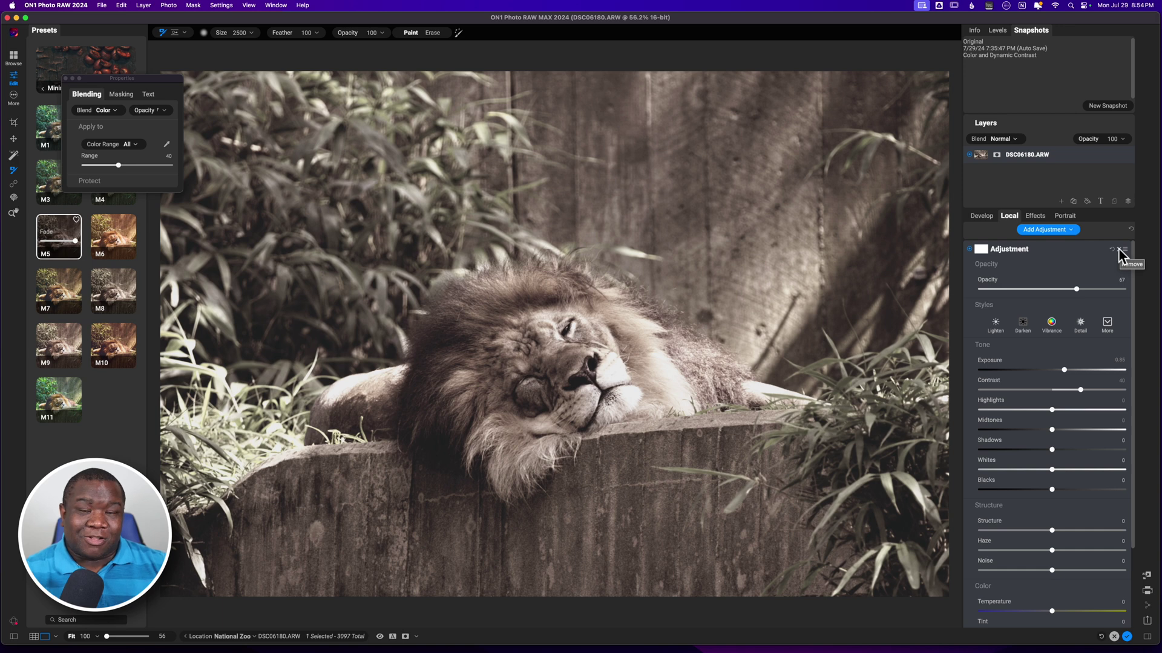
pyautogui.click(1118, 250)
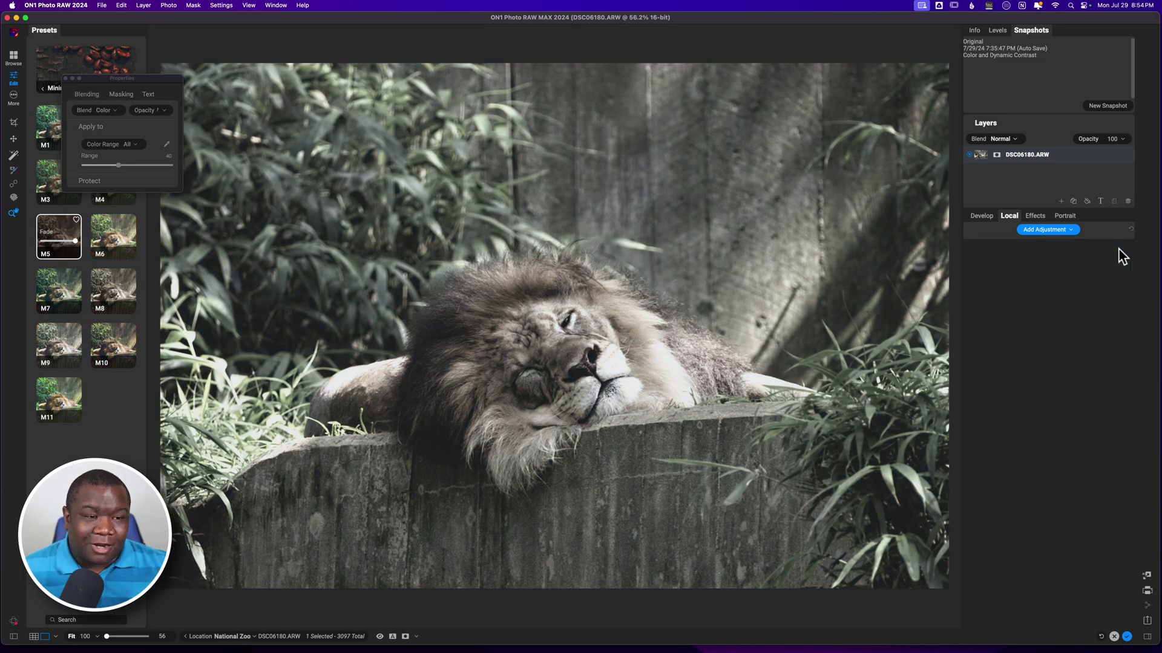
# Step: Turn the Vintage effects filter back on, and collapse its settings and the floating Properties palette
pyautogui.click(1028, 214)
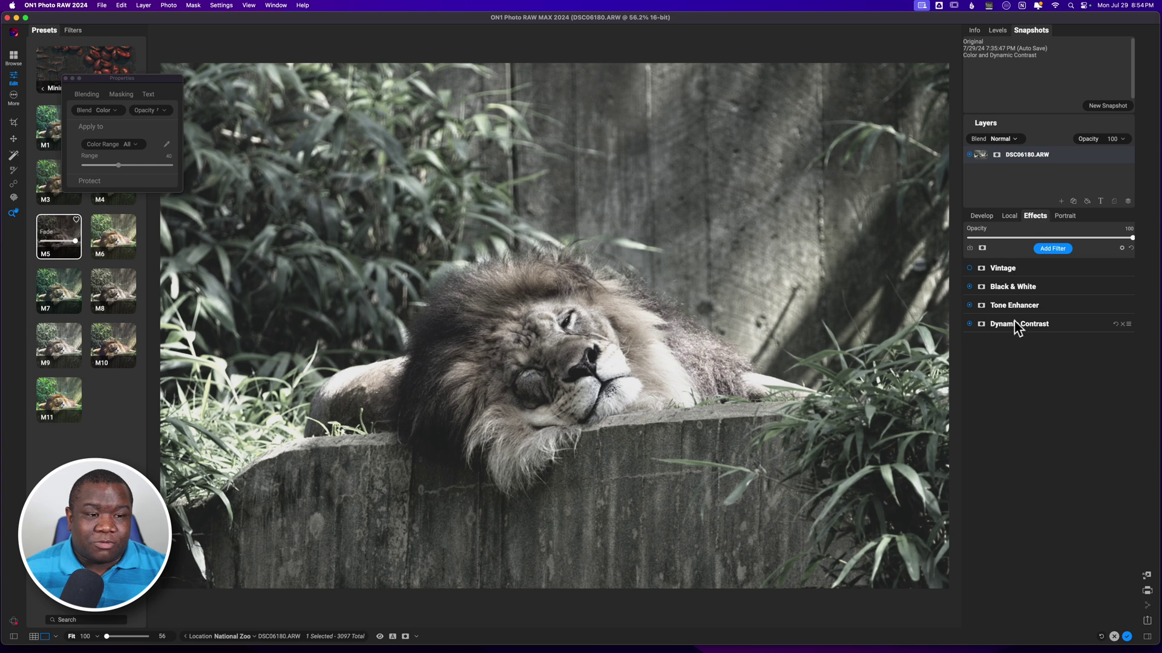
pyautogui.click(969, 270)
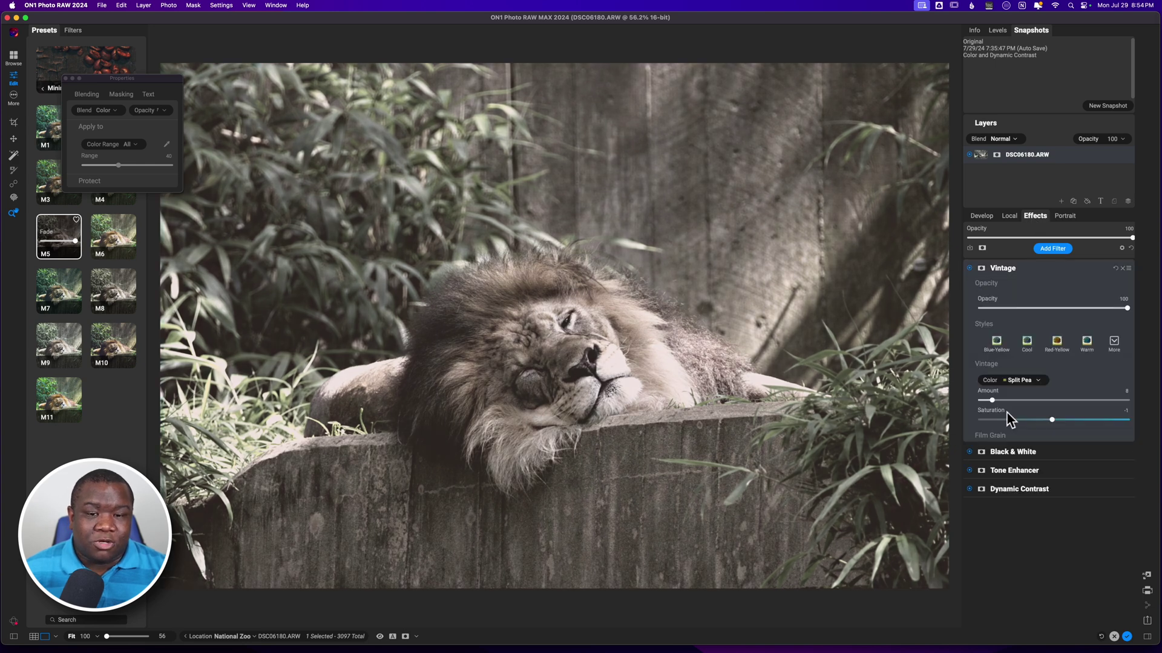
pyautogui.click(1021, 269)
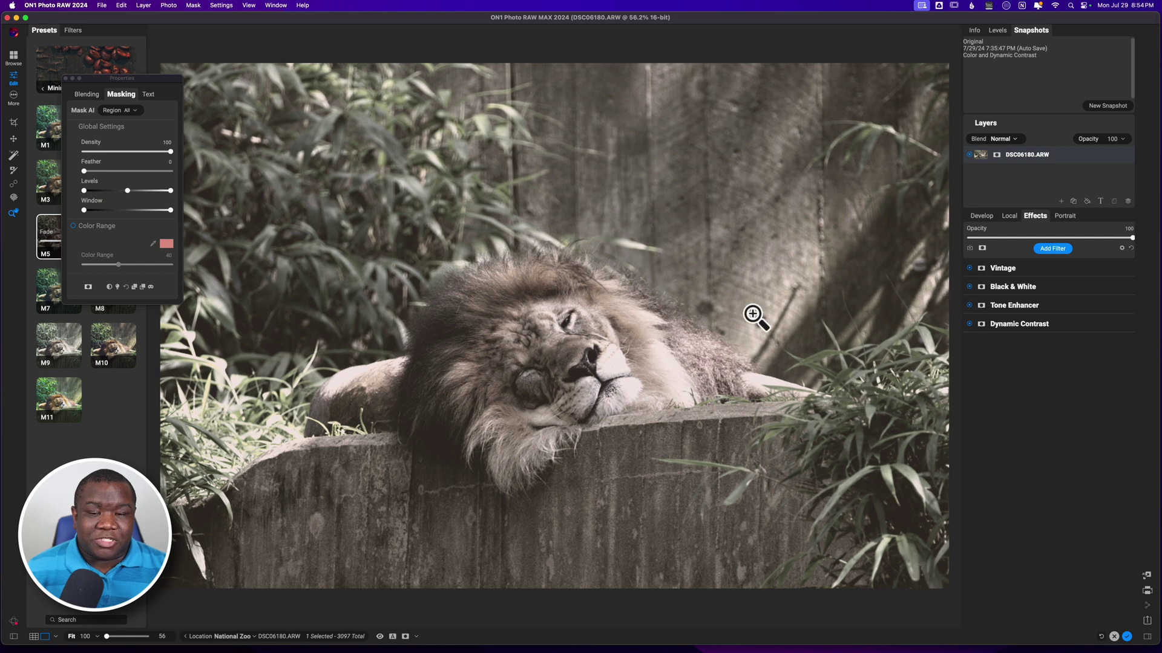
pyautogui.doubleClick(88, 80)
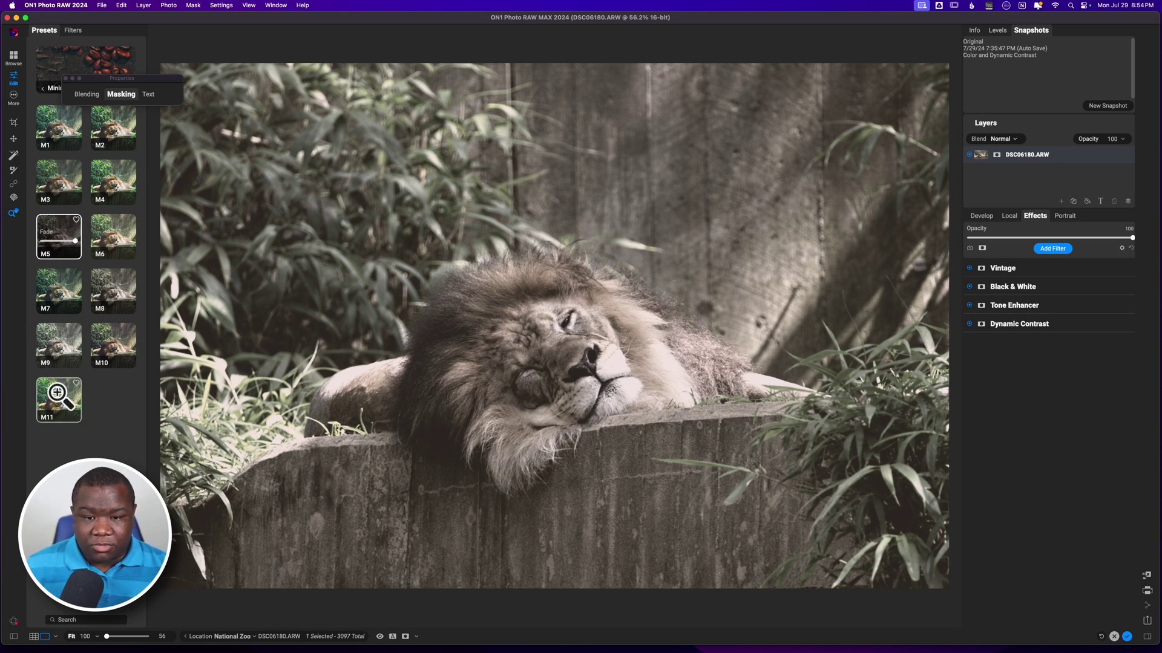
pyautogui.moveTo(60, 396)
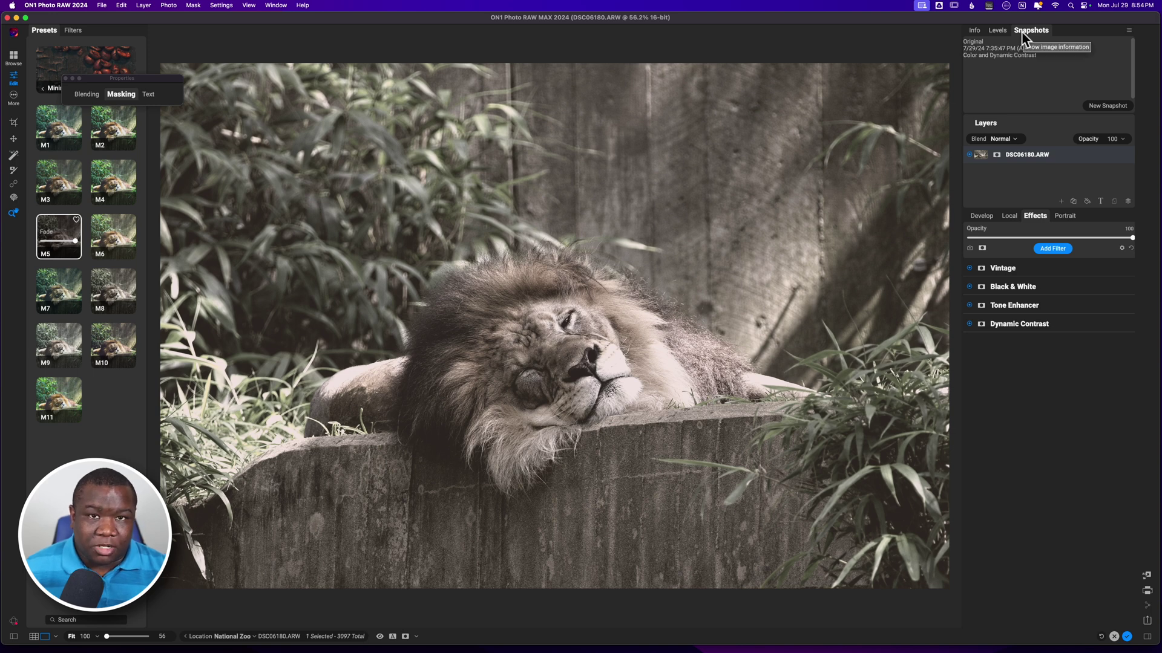
# Step: Save the current edit as a new snapshot named M1
pyautogui.click(1098, 108)
pyautogui.write('M1')
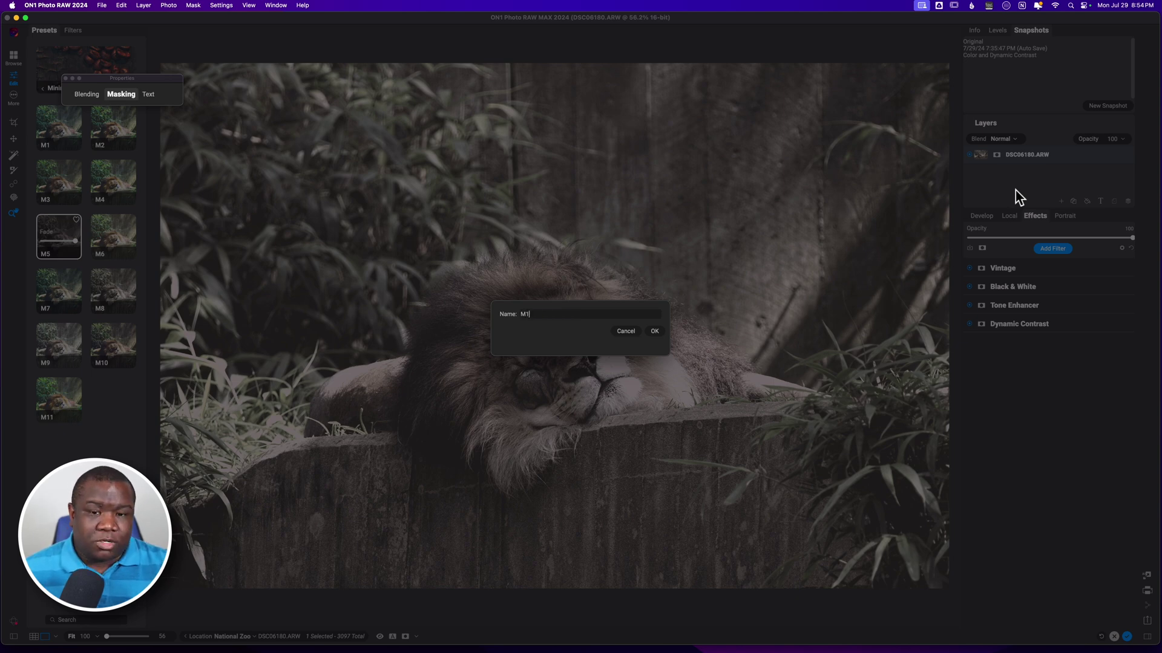
pyautogui.press('Return')
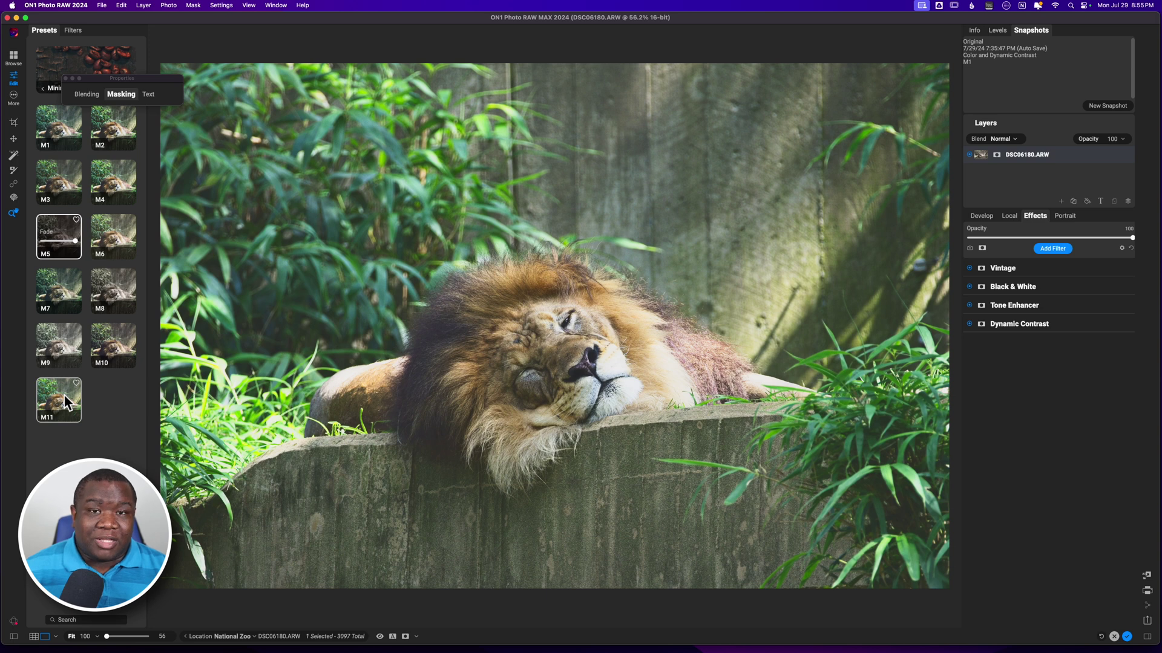
# Step: Apply the M11 preset, turn off its Tone Enhancer filter, and compare the photo with Sharpening off and on
pyautogui.click(66, 402)
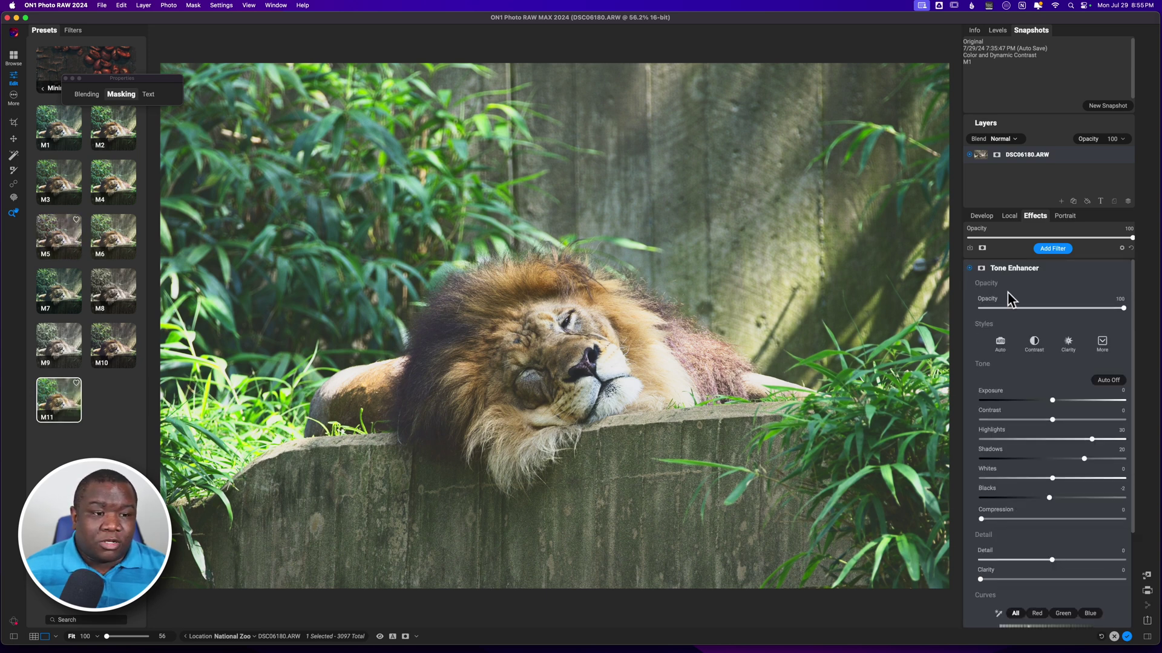
pyautogui.click(1061, 270)
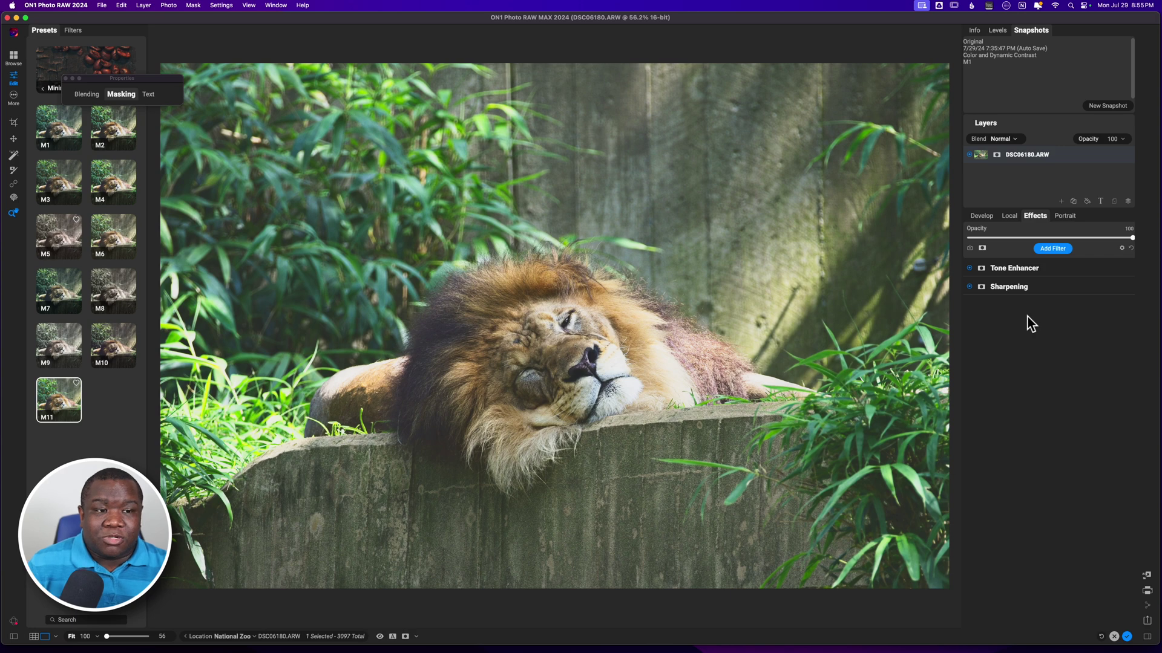
pyautogui.click(969, 268)
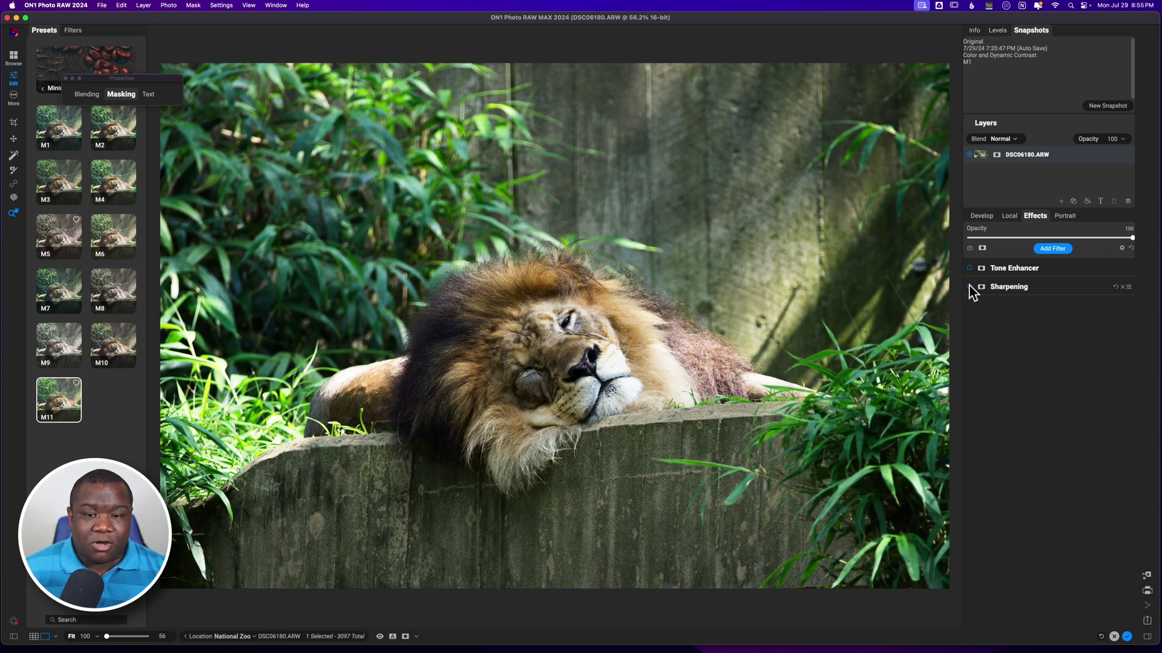
pyautogui.click(969, 286)
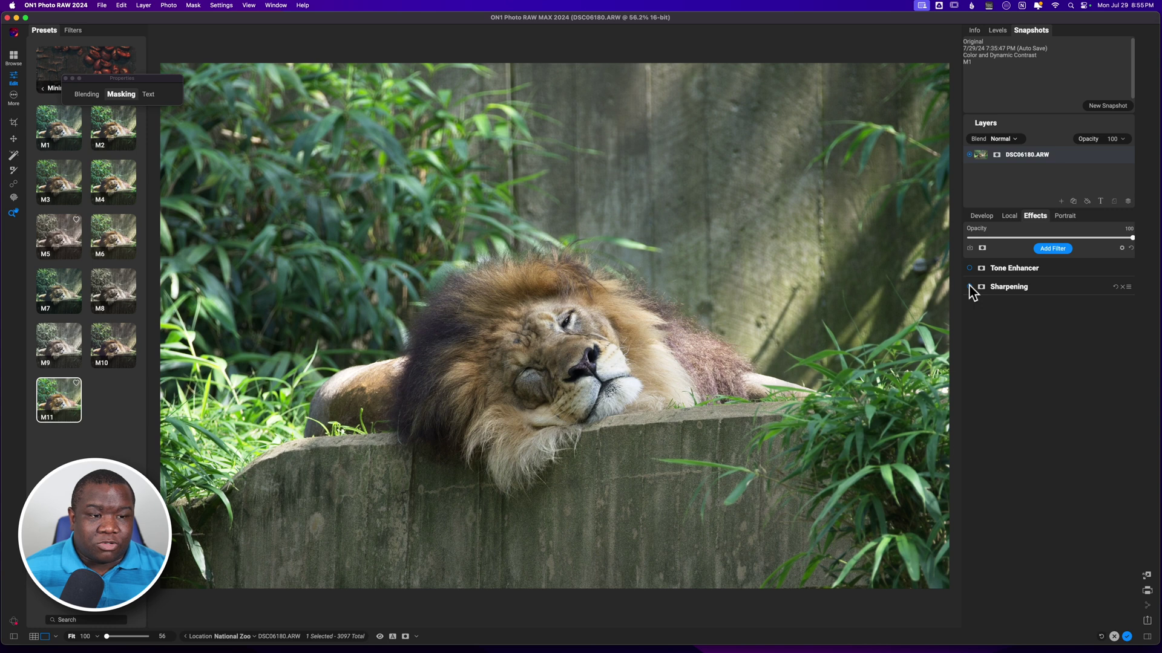
pyautogui.click(969, 286)
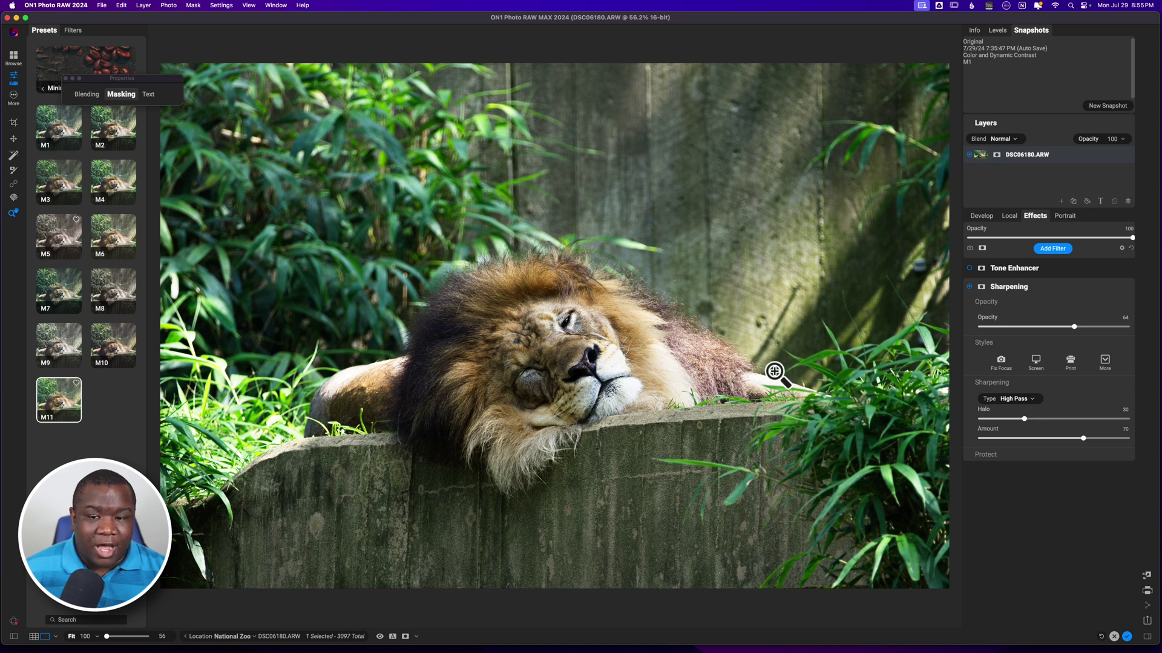
# Step: Inspect the Sharpening filter's Luminosity blend mode, try Normal instead, and turn the filter off
pyautogui.click(91, 95)
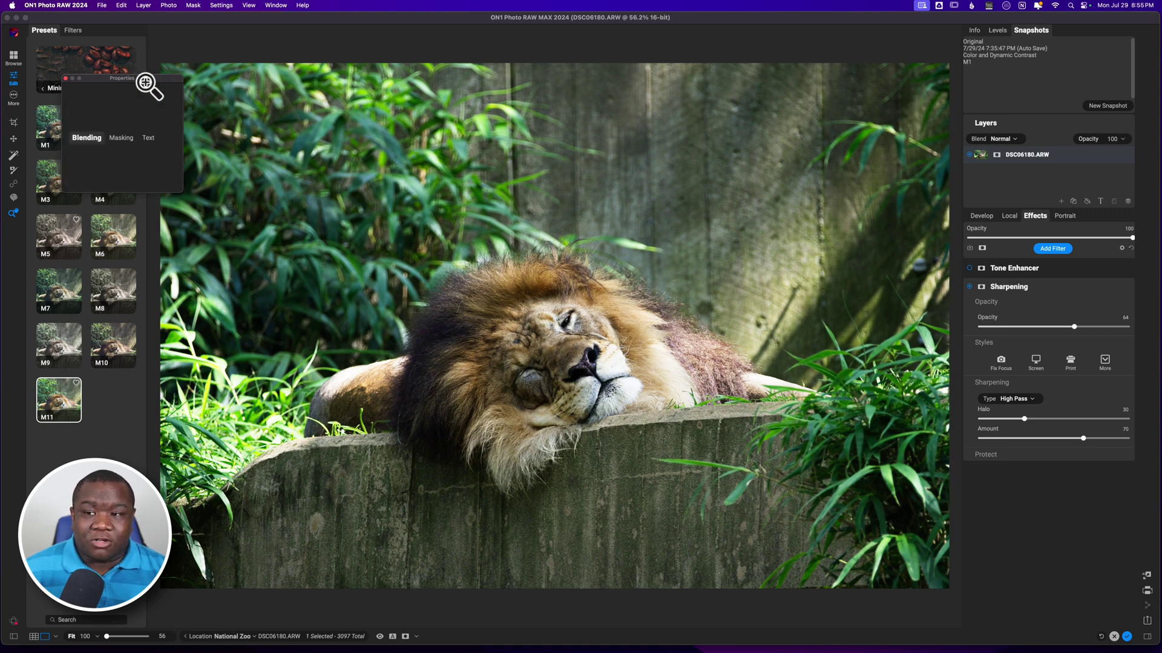
pyautogui.moveTo(85, 99)
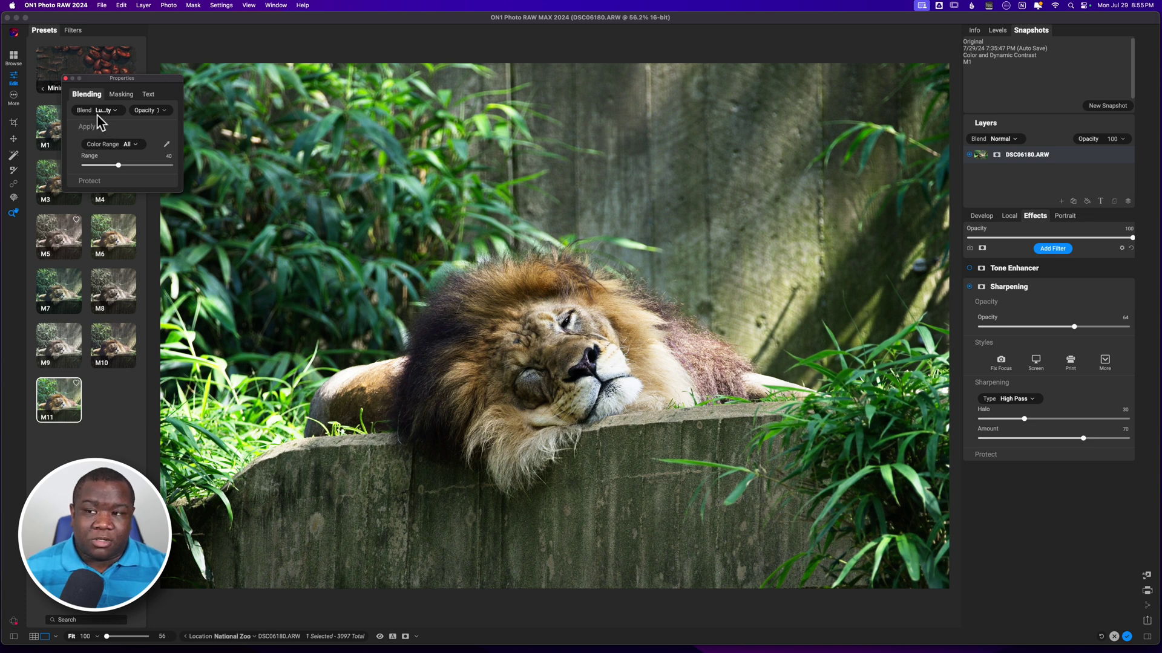
pyautogui.click(115, 111)
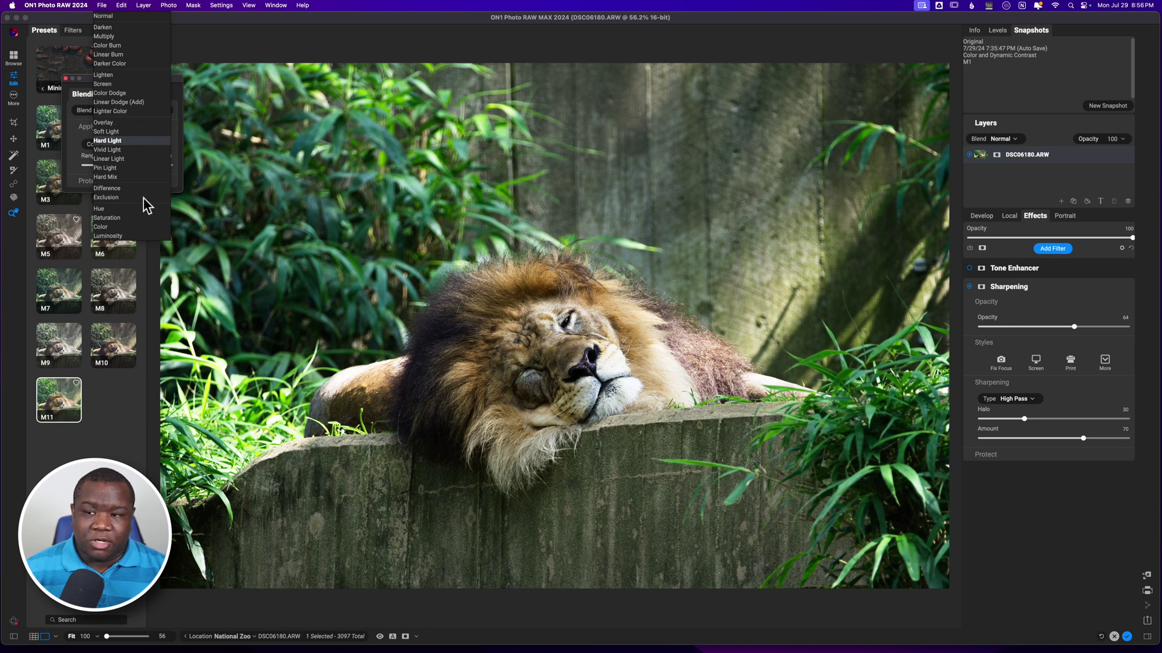
pyautogui.click(107, 236)
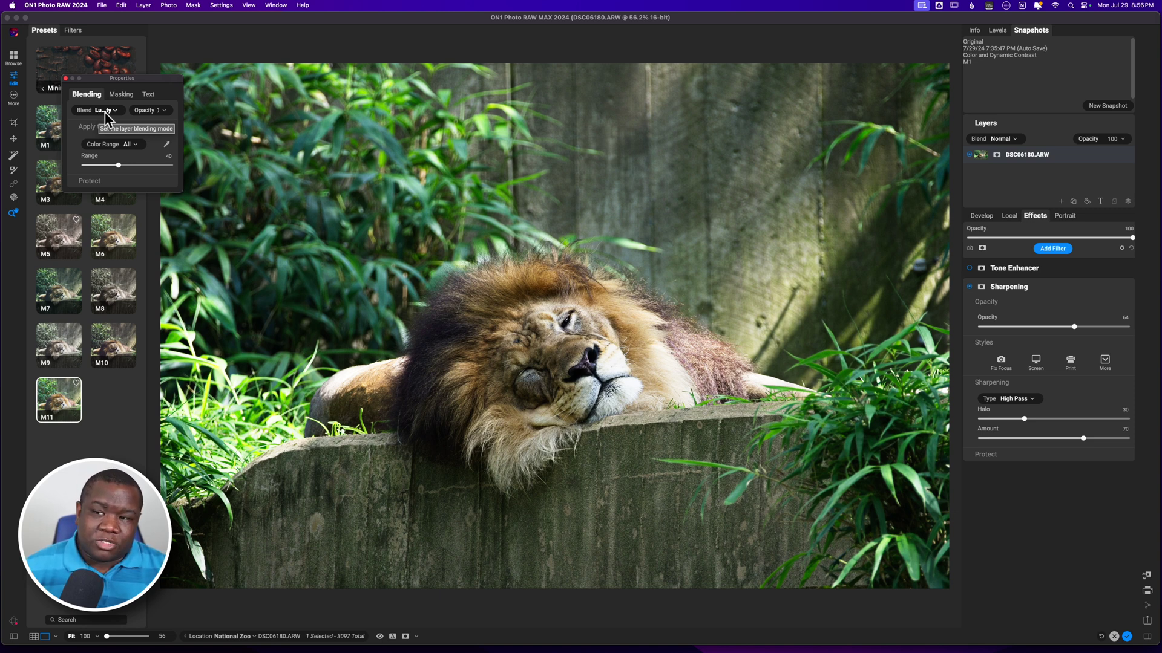
pyautogui.click(107, 112)
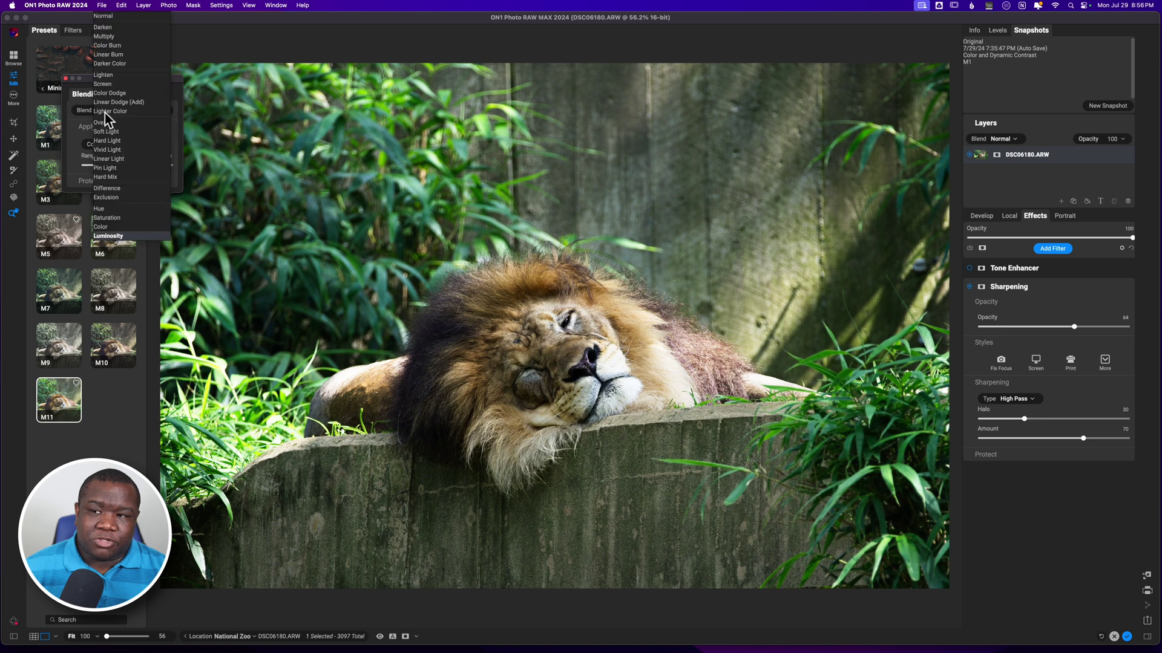
pyautogui.click(101, 16)
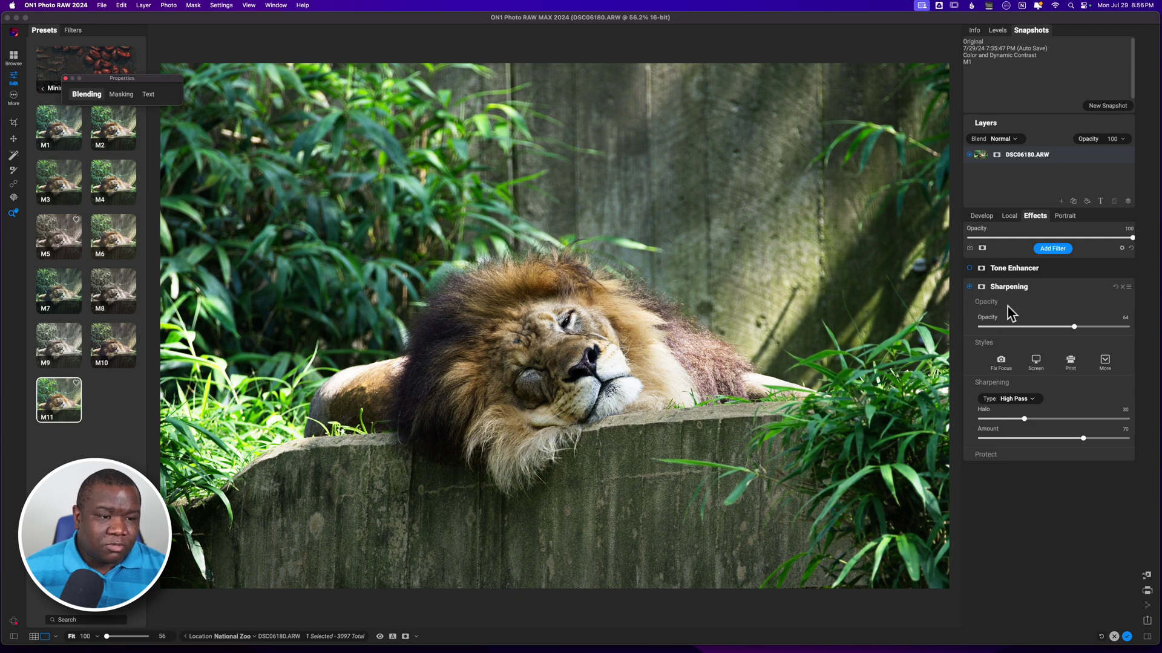
pyautogui.click(968, 286)
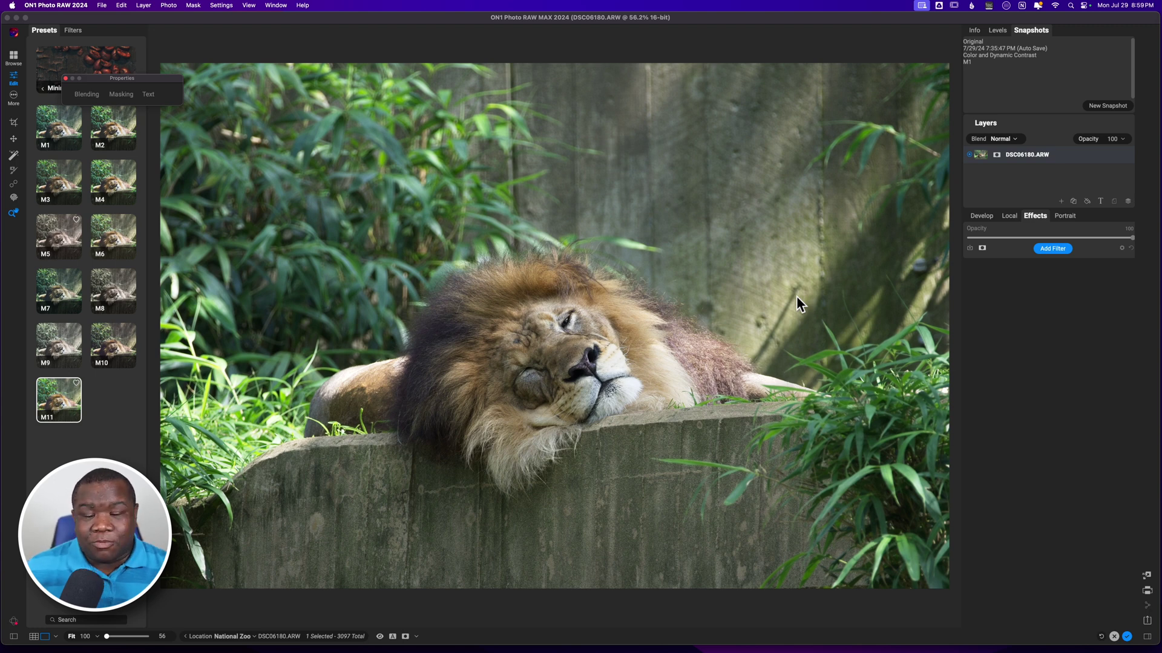
# Step: Apply the M11 preset to the lion photo again and collapse its Tone Enhancer settings
pyautogui.moveTo(66, 403)
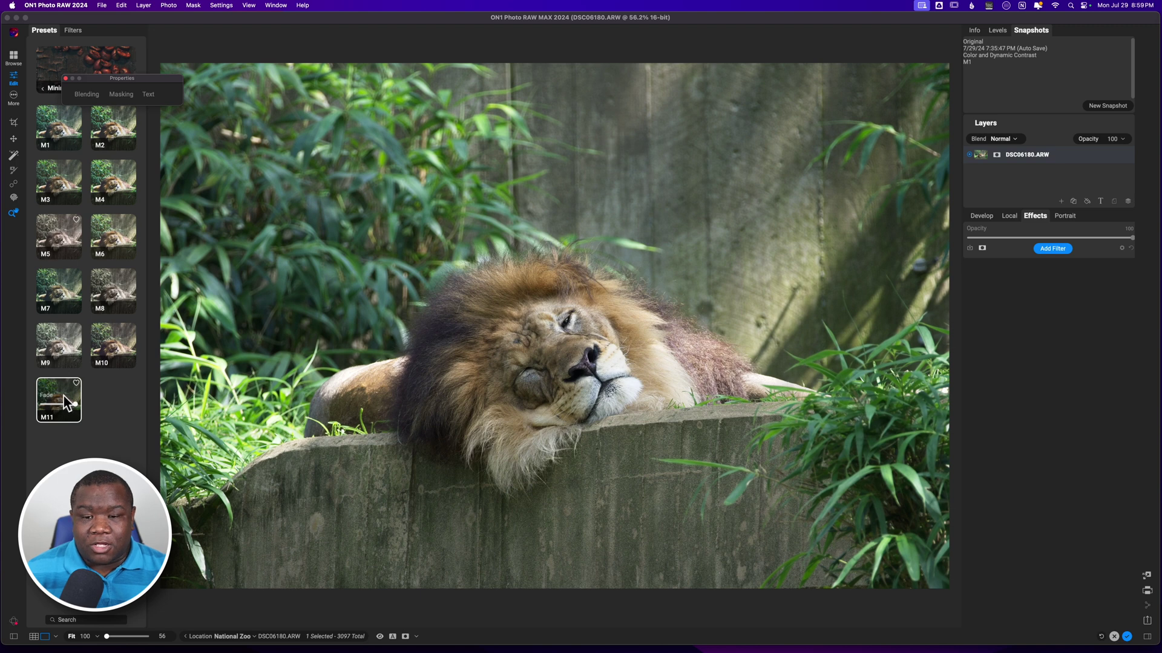
pyautogui.click(53, 392)
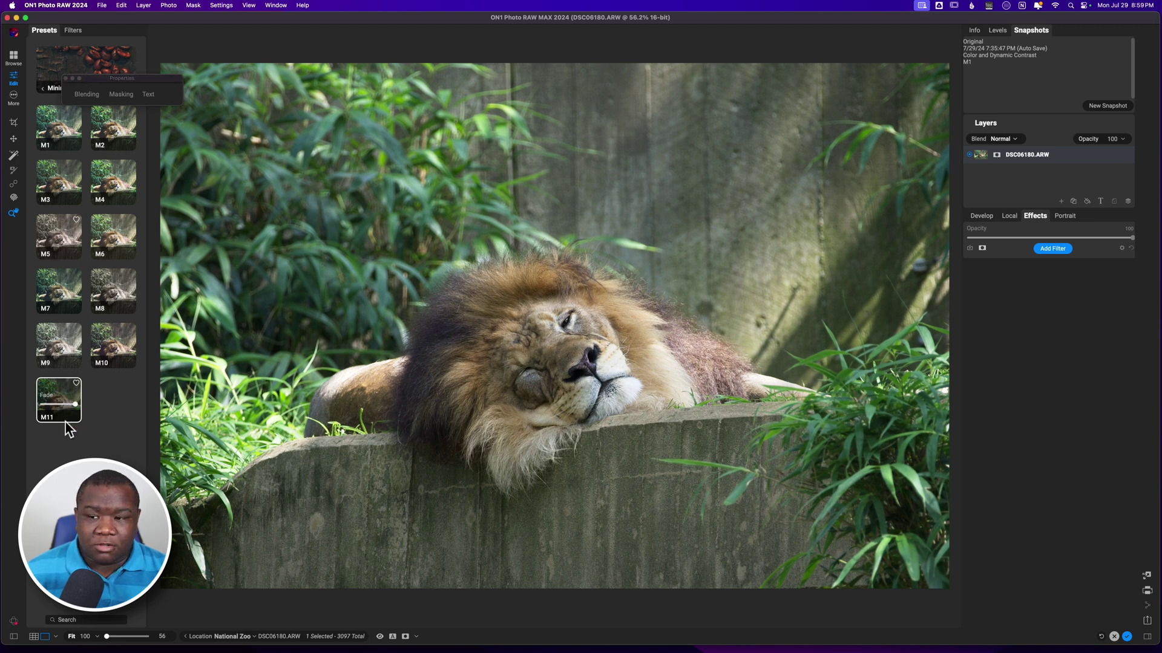
pyautogui.click(57, 387)
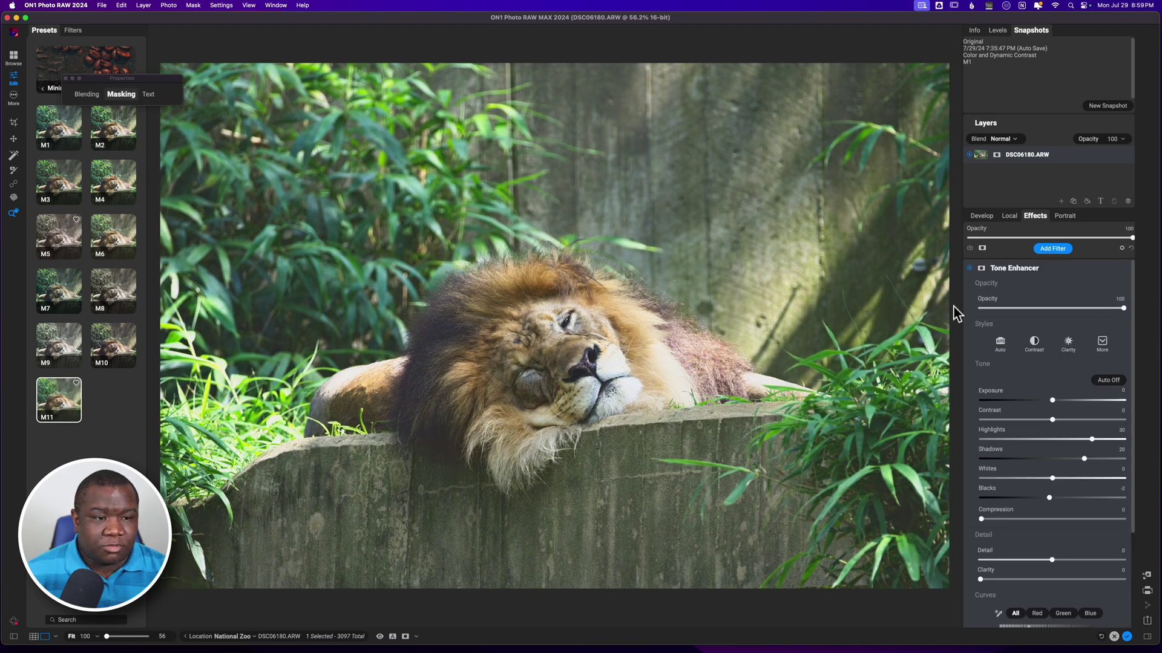
pyautogui.click(1066, 268)
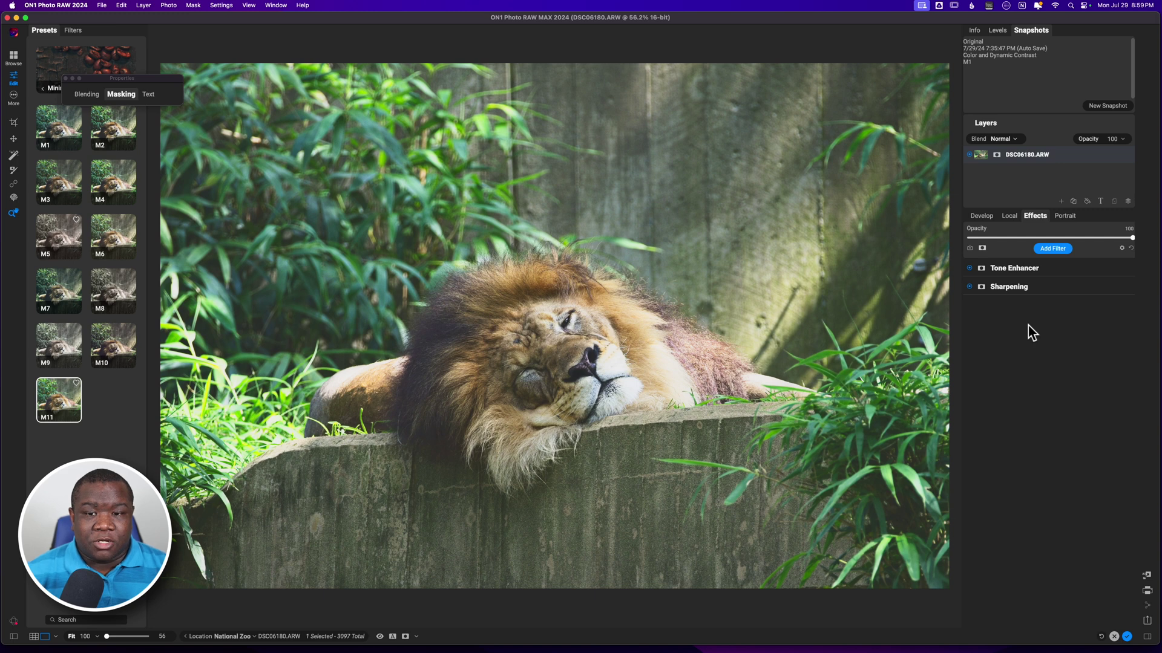
# Step: Turn off the Tone Enhancer filter and compare the photo with Sharpening off and on, leaving Sharpening's settings expanded
pyautogui.click(970, 269)
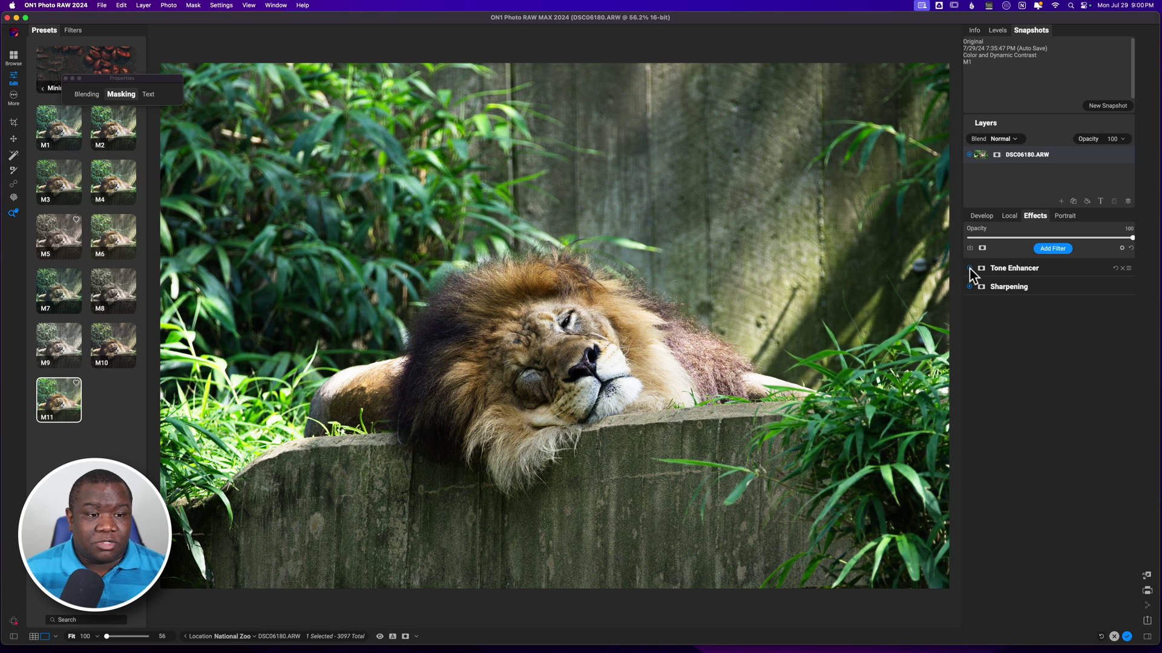
pyautogui.click(969, 287)
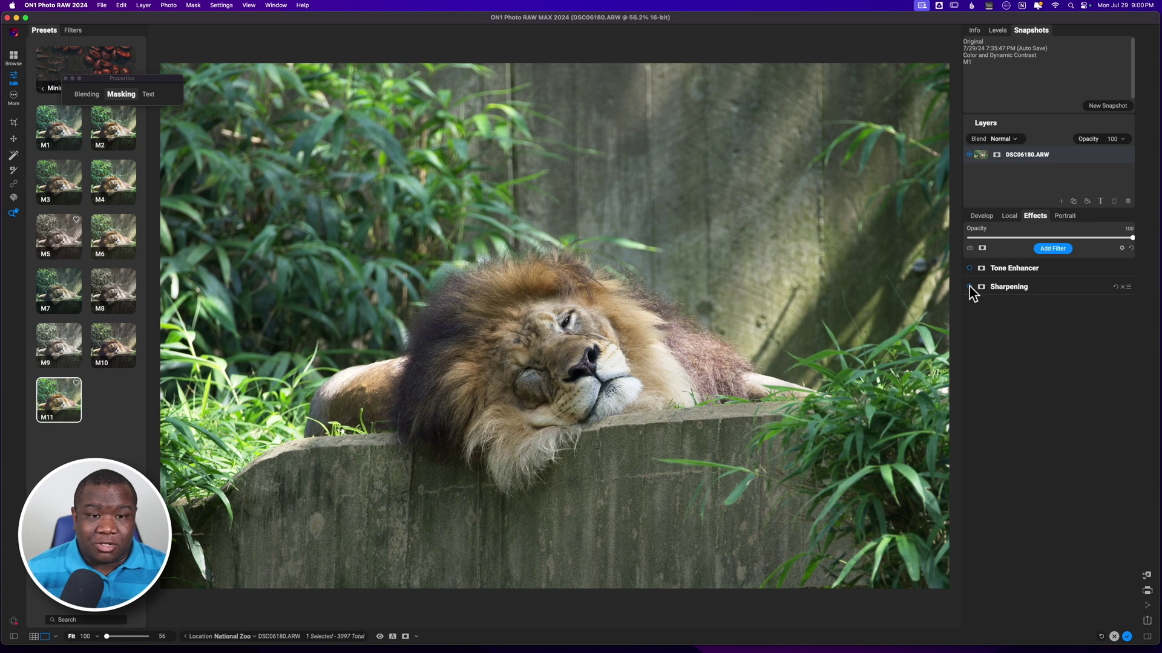
pyautogui.click(969, 285)
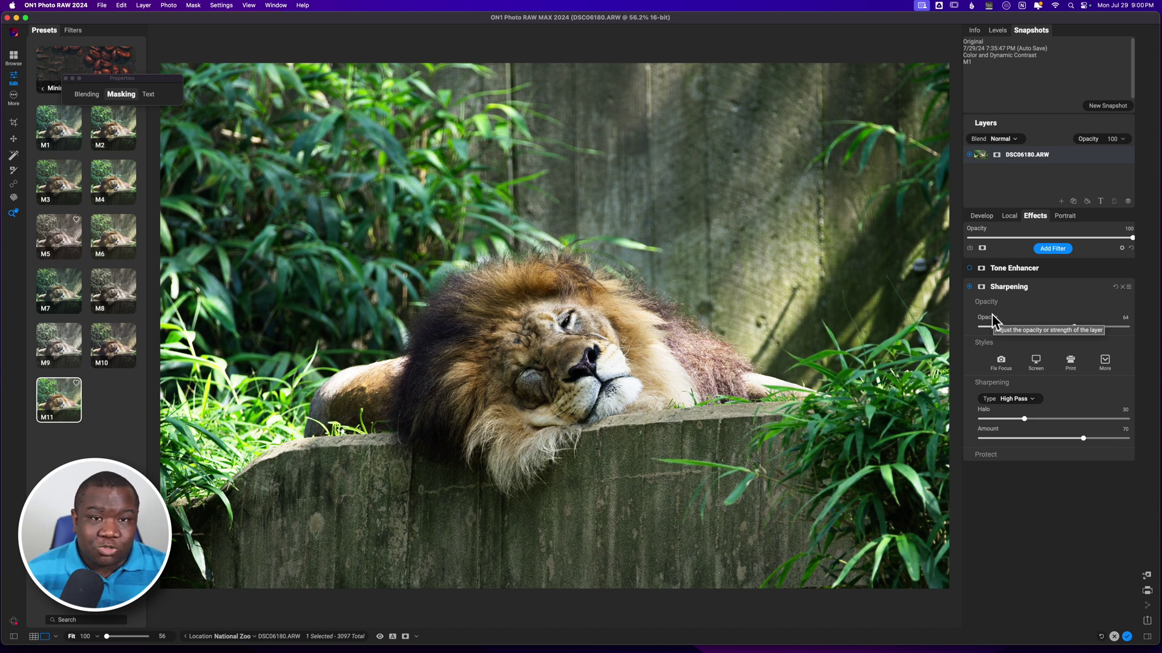
# Step: Compare the Sharpening filter's blending by switching its mode to Normal and back to Luminosity
pyautogui.click(121, 94)
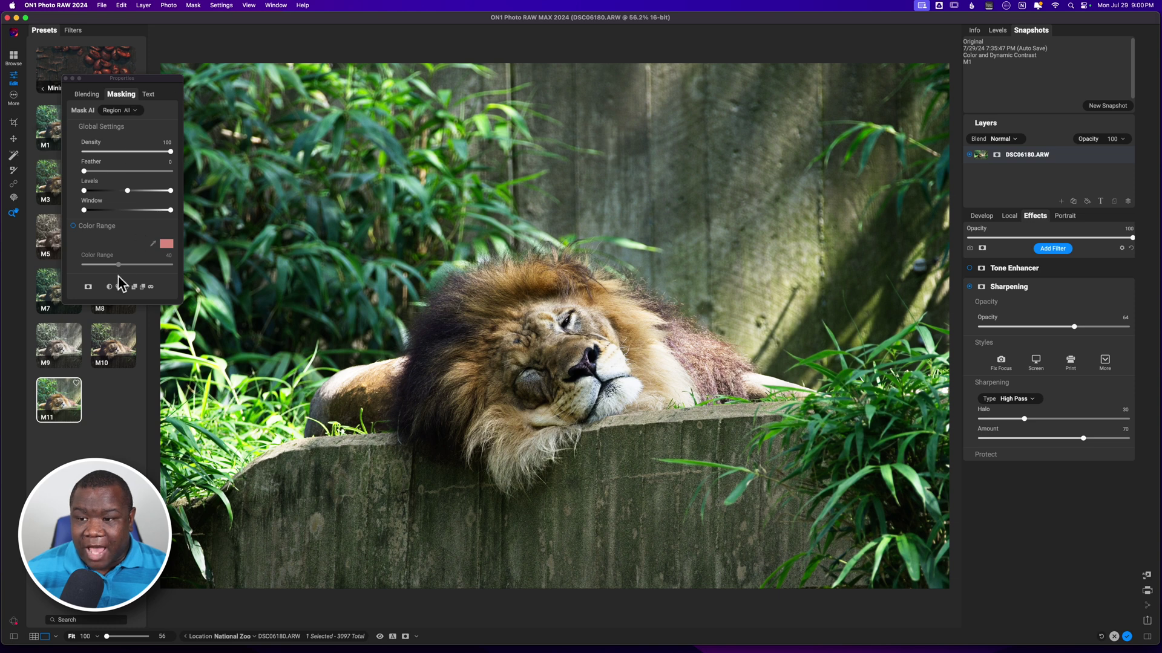
pyautogui.click(84, 95)
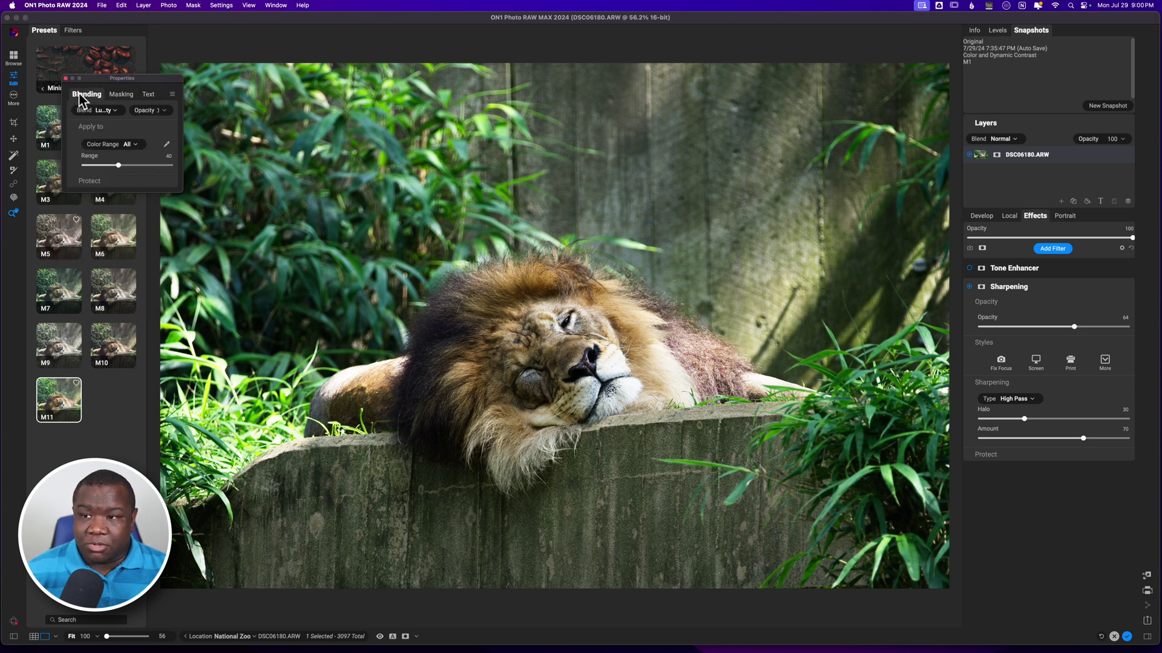
pyautogui.click(108, 110)
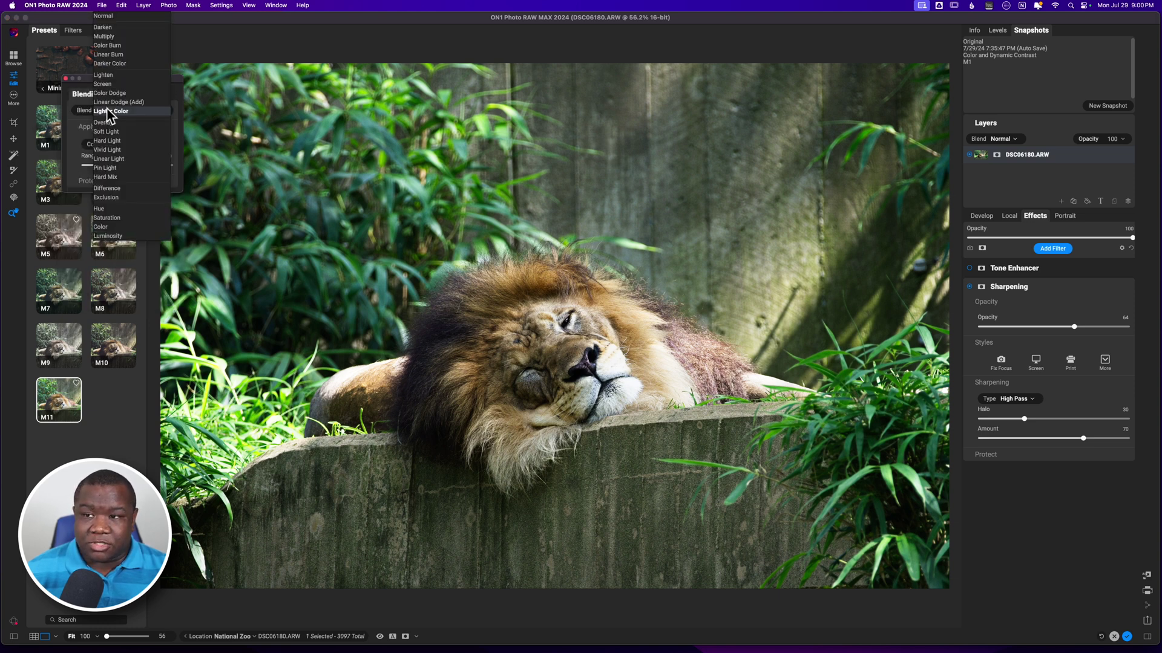
pyautogui.click(109, 18)
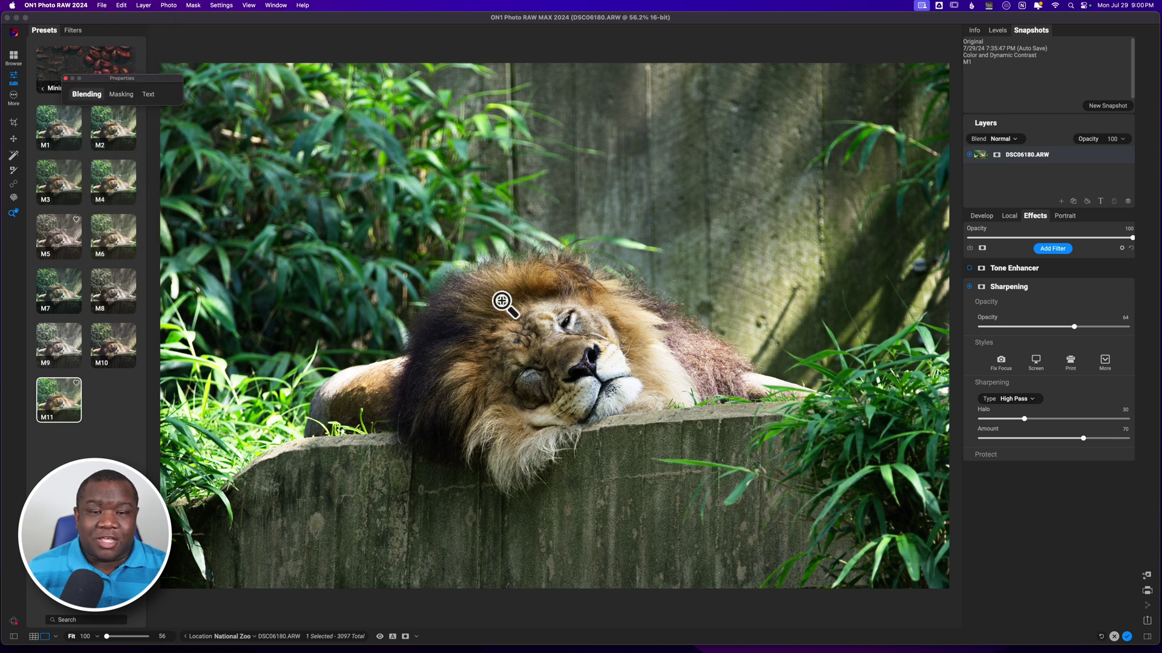
pyautogui.moveTo(85, 95)
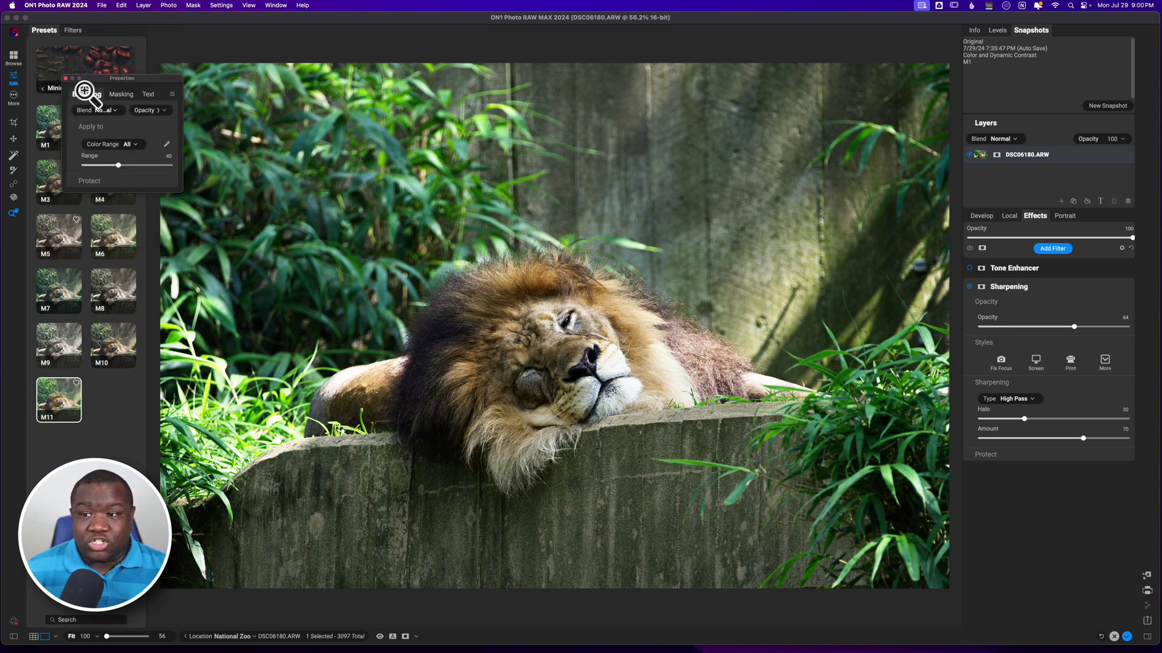
pyautogui.click(106, 111)
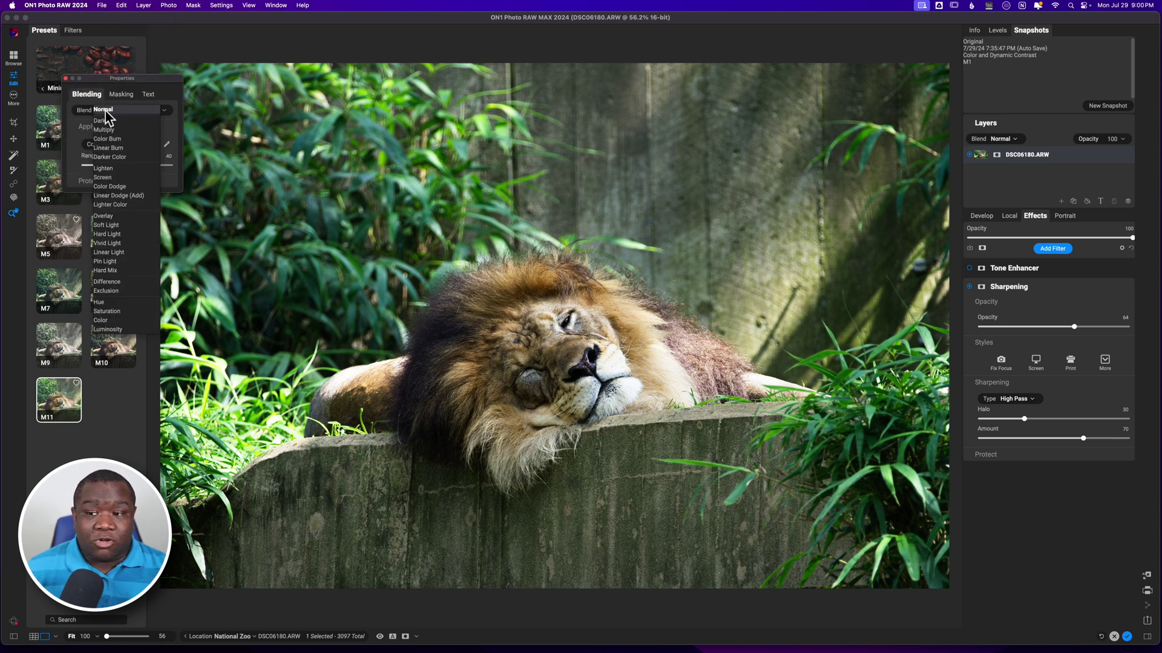
pyautogui.click(113, 330)
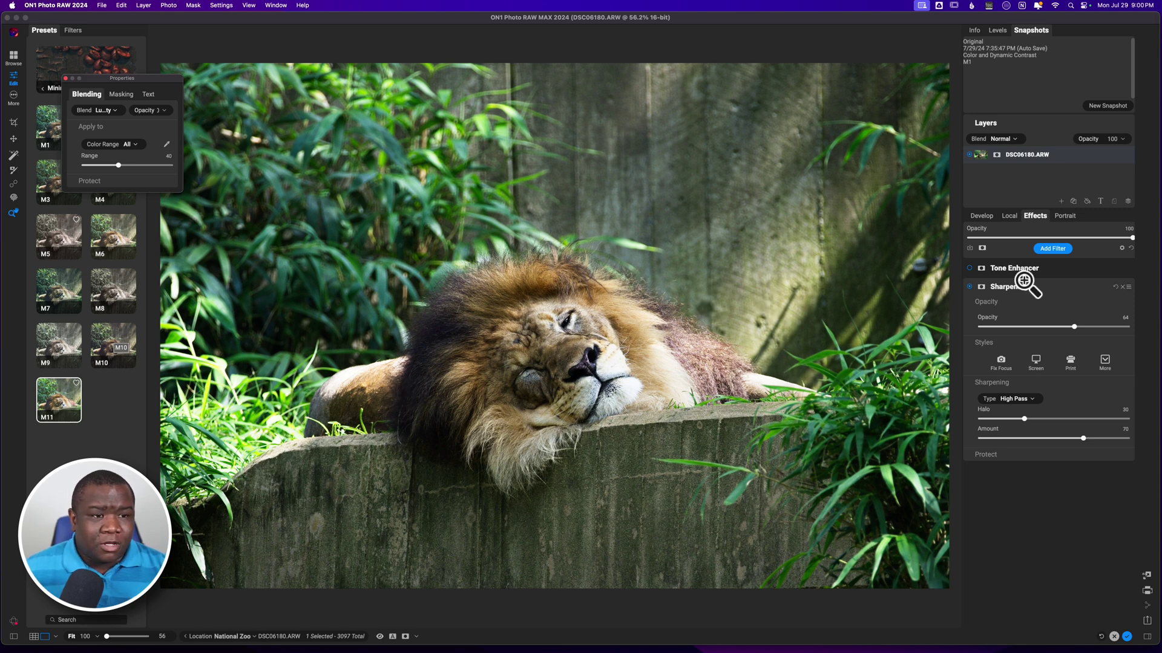
# Step: Review the Develop tone and color settings, and check the preset's local adjustment by toggling it off and on
pyautogui.click(981, 218)
pyautogui.click(980, 217)
pyautogui.scroll(-5, 1048, 331)
pyautogui.scroll(3, 1044, 397)
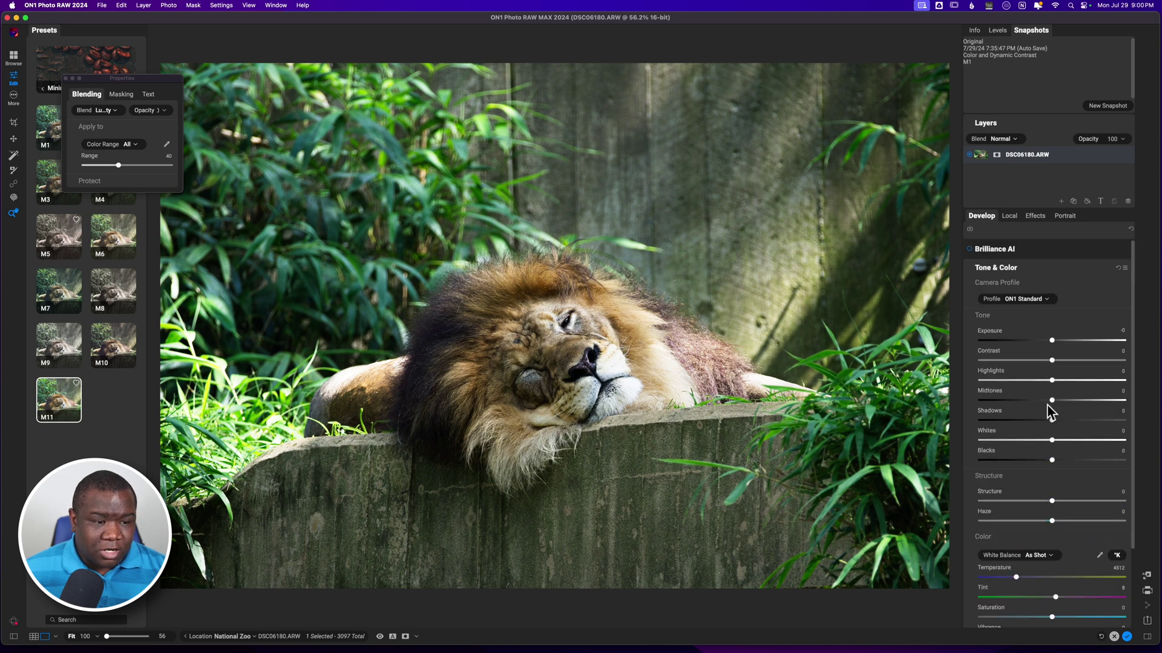
pyautogui.click(1008, 216)
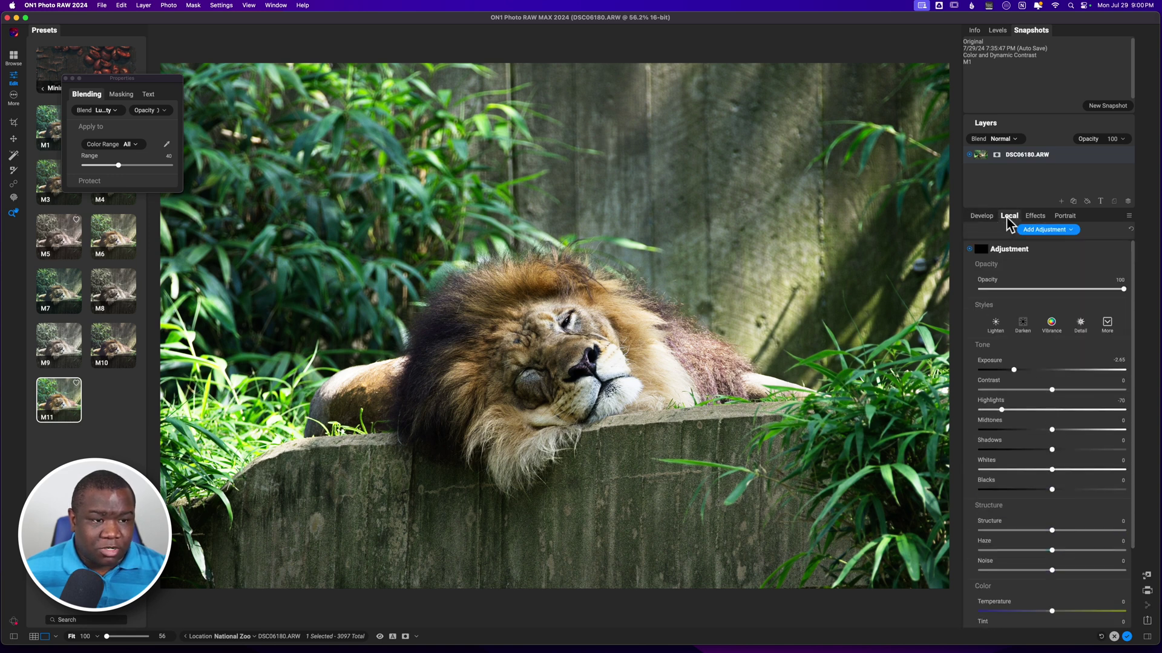
pyautogui.click(1039, 250)
pyautogui.click(969, 250)
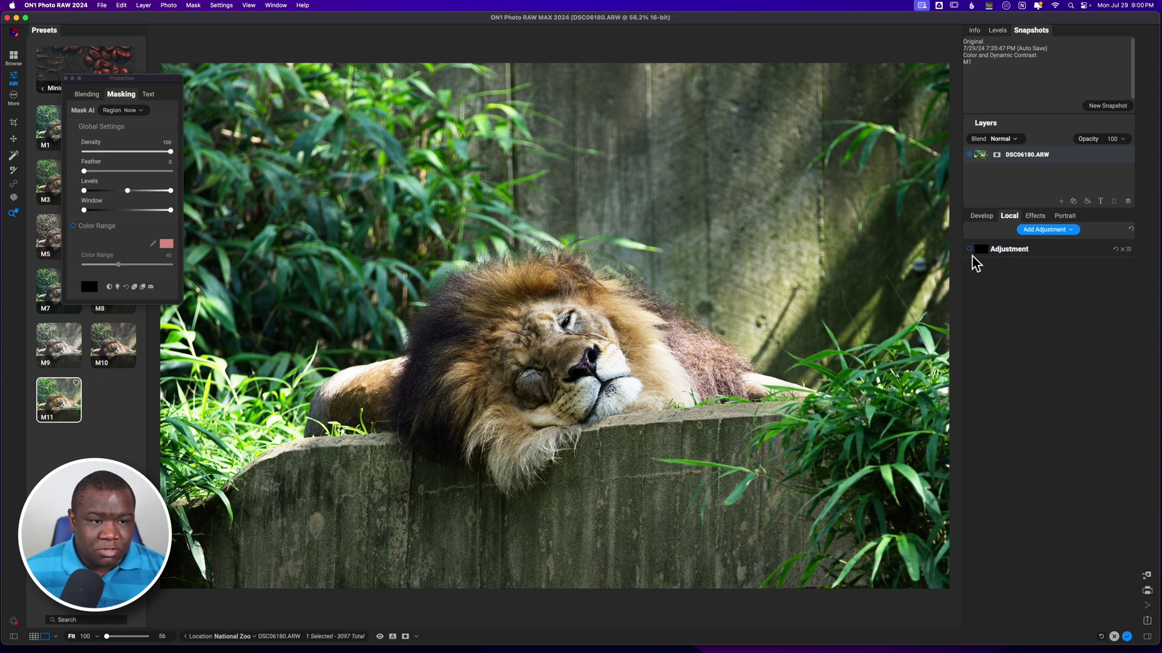
pyautogui.click(970, 250)
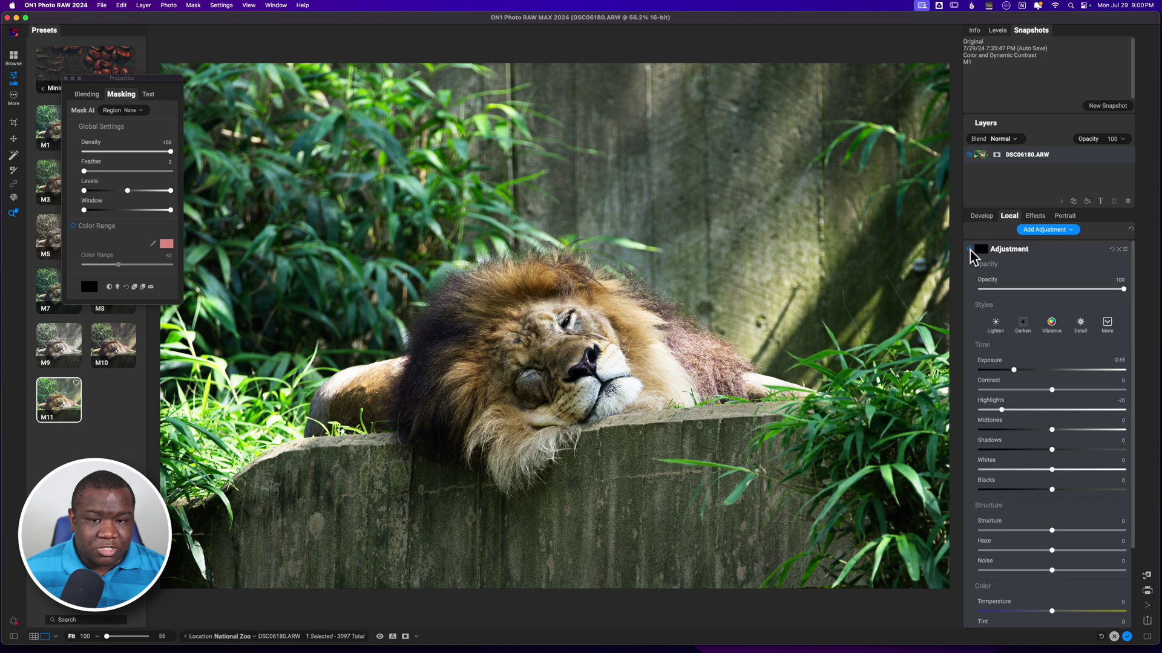
pyautogui.click(1030, 251)
# Step: Return to the effects filters and compare the photo with the Sharpening filter off and on
pyautogui.click(1035, 218)
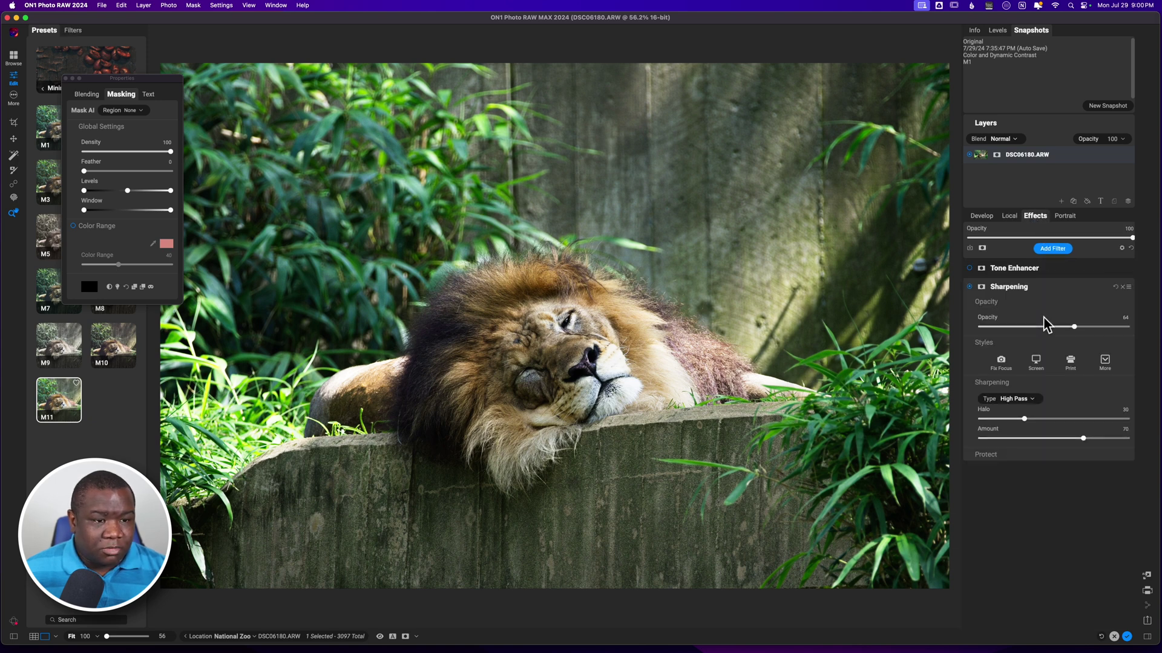
pyautogui.click(969, 287)
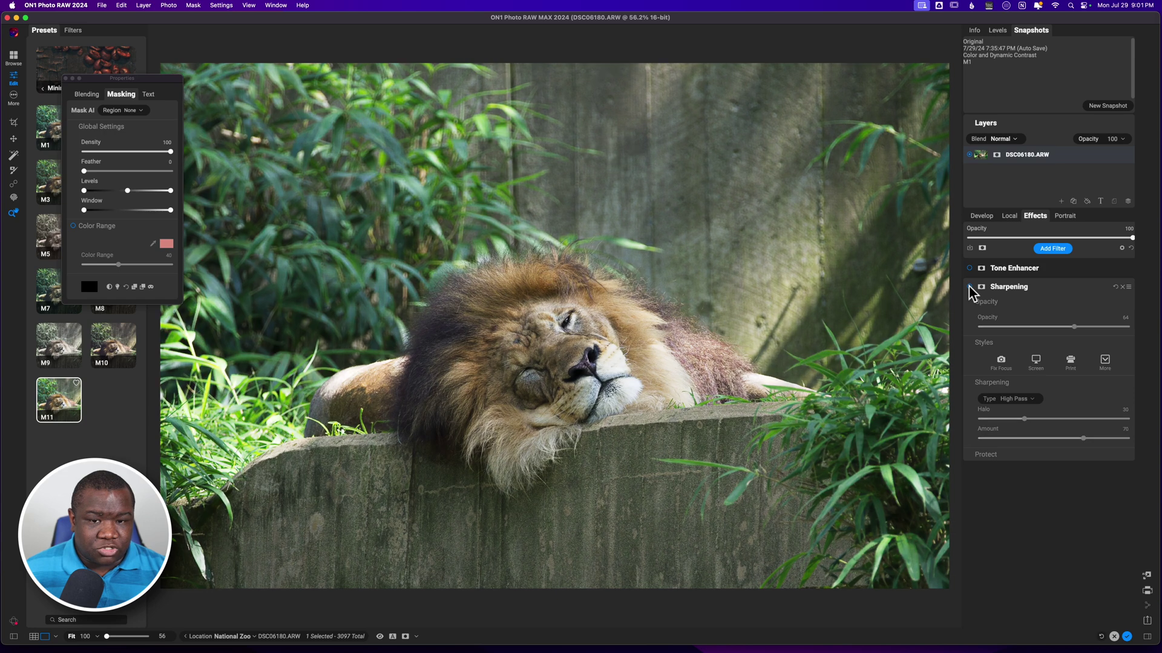
pyautogui.click(969, 286)
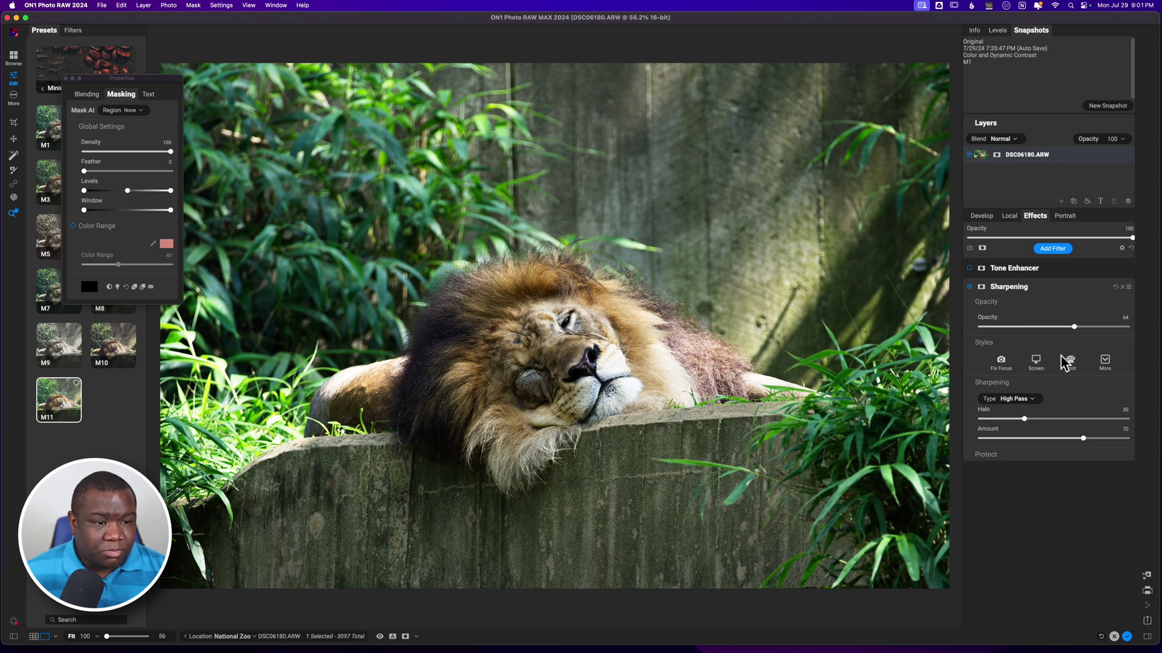
# Step: Check the Protect settings of the Sharpening filter
pyautogui.click(989, 456)
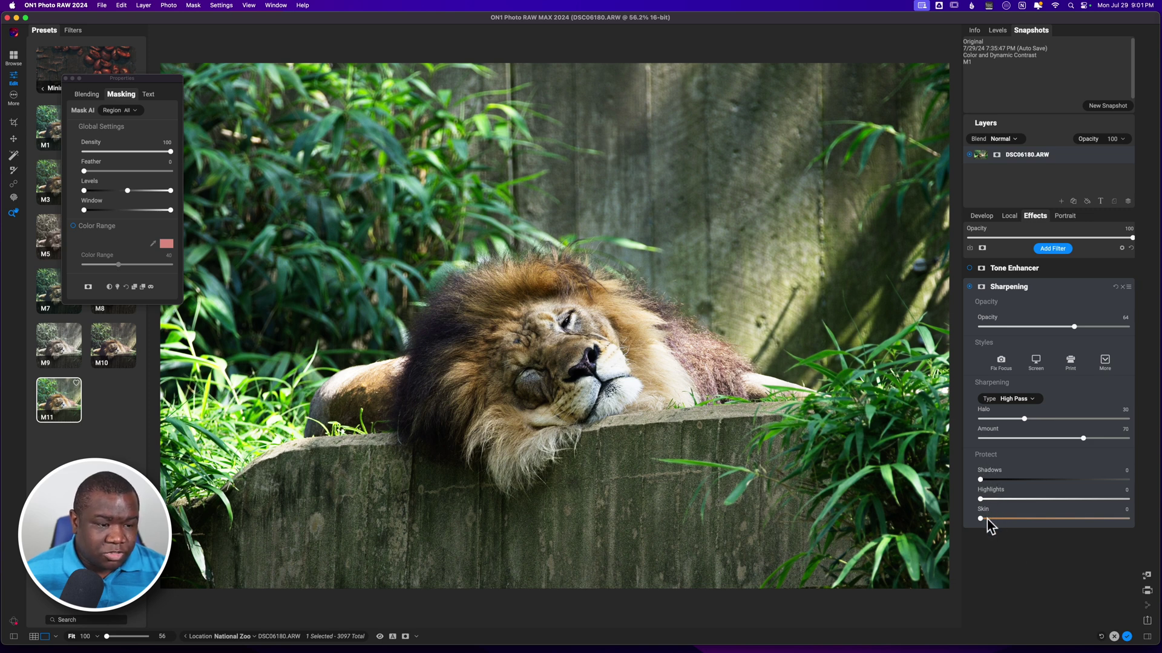
pyautogui.click(988, 456)
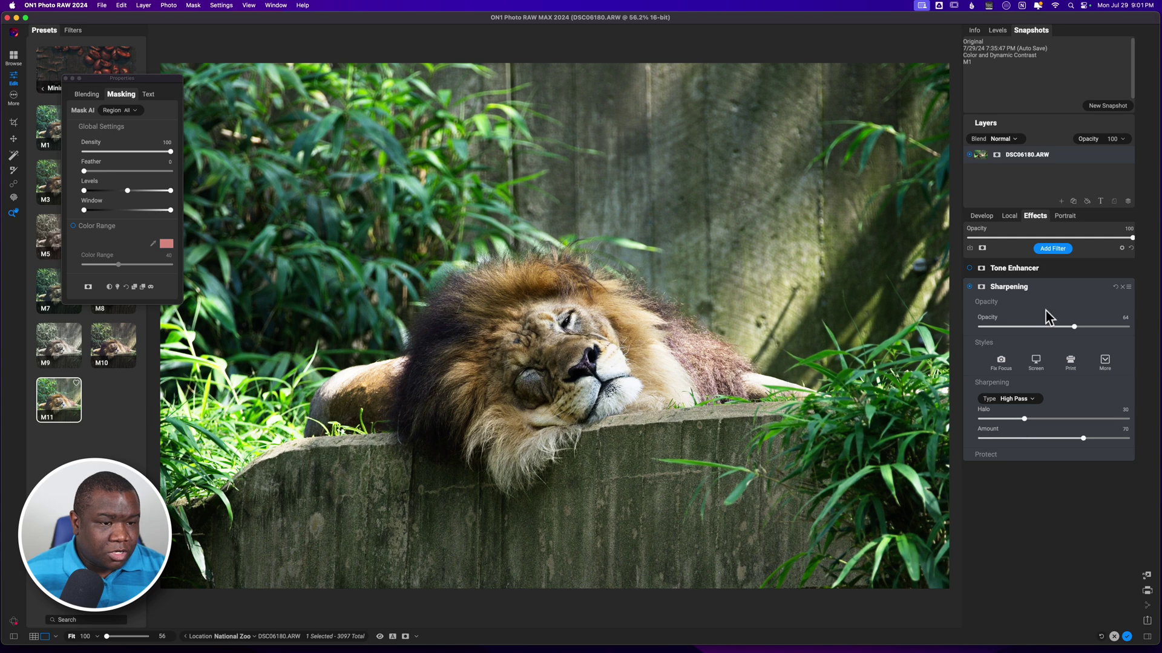
# Step: Add a second Sharpening filter to the effects stack and rename it D Sharp
pyautogui.click(1049, 250)
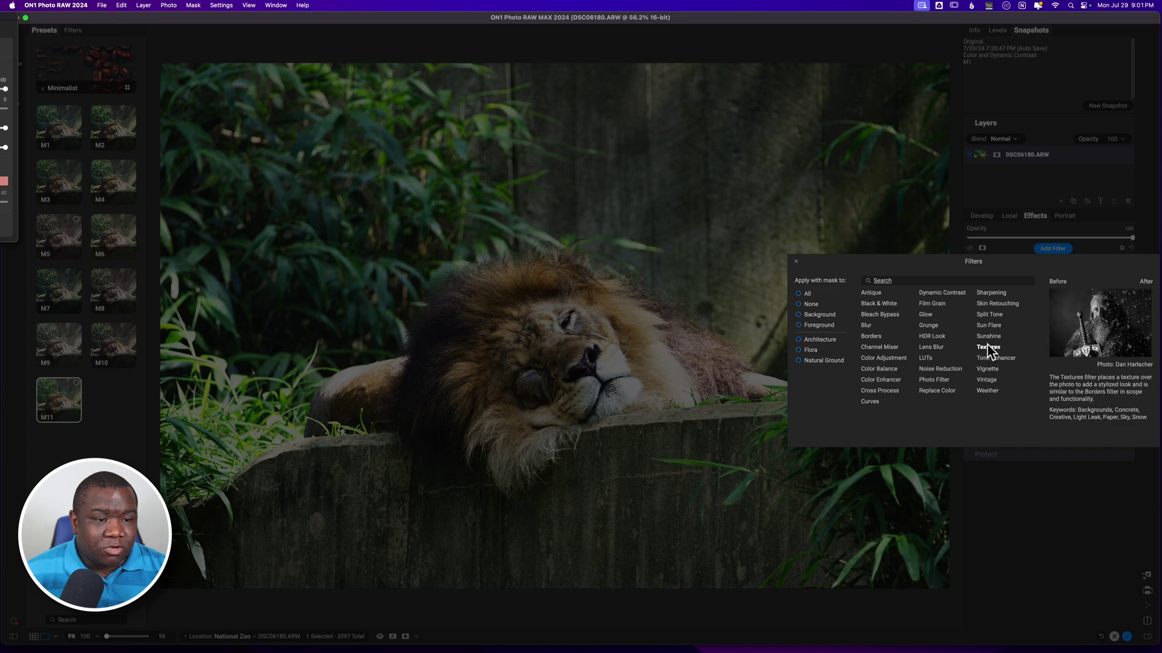
pyautogui.click(990, 294)
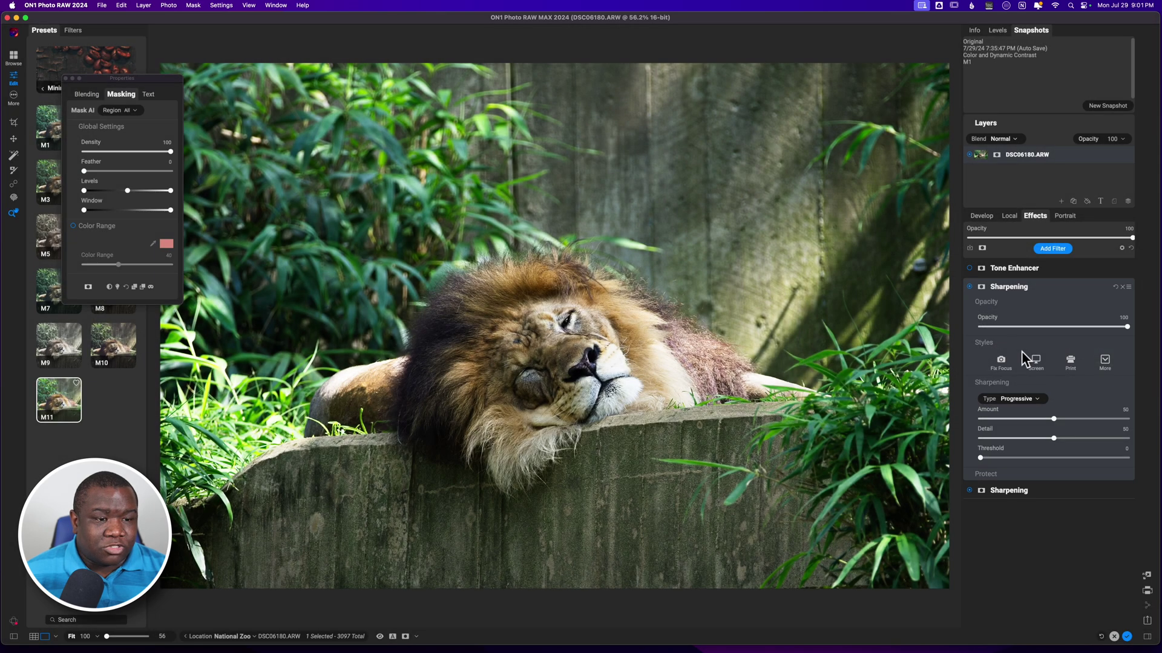
pyautogui.click(1040, 286)
pyautogui.doubleClick(1019, 289)
pyautogui.write('DS')
pyautogui.press('Return')
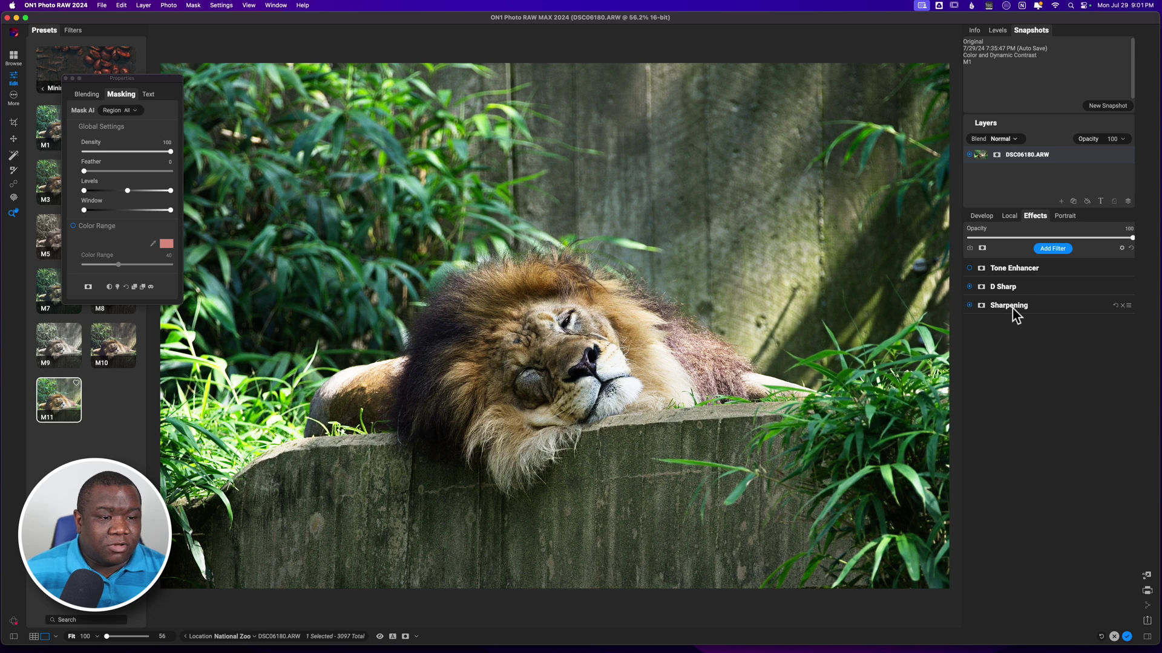
# Step: Compare the settings of D Sharp and the original Sharpening filter, and set the original's opacity to 100
pyautogui.click(1012, 307)
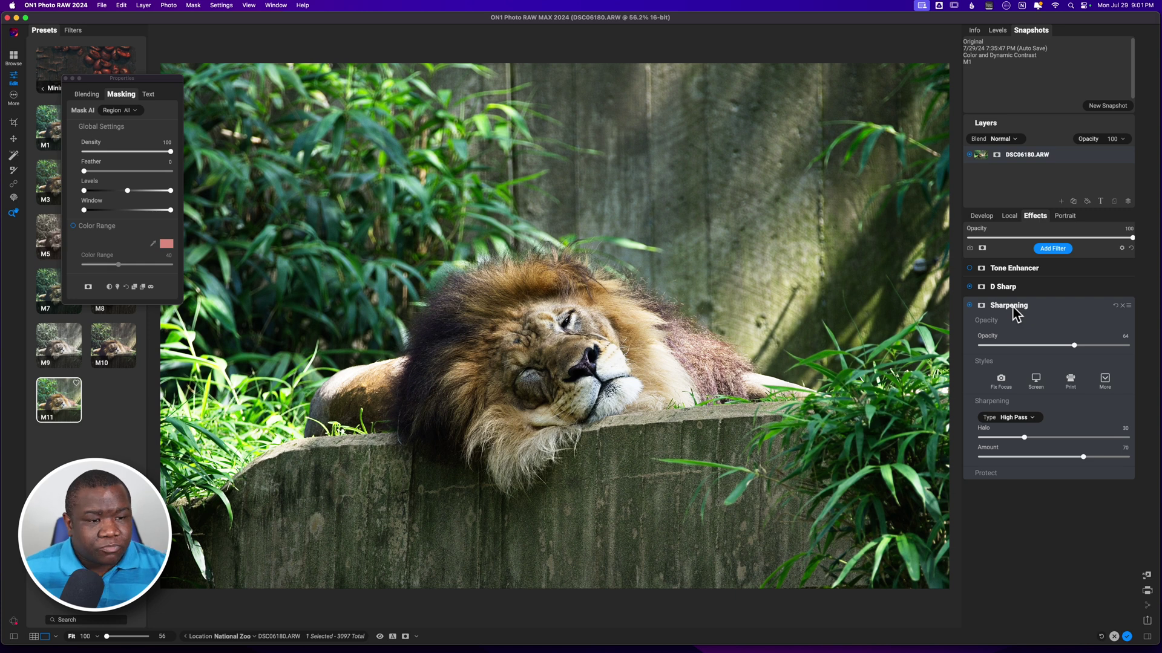
pyautogui.click(1011, 293)
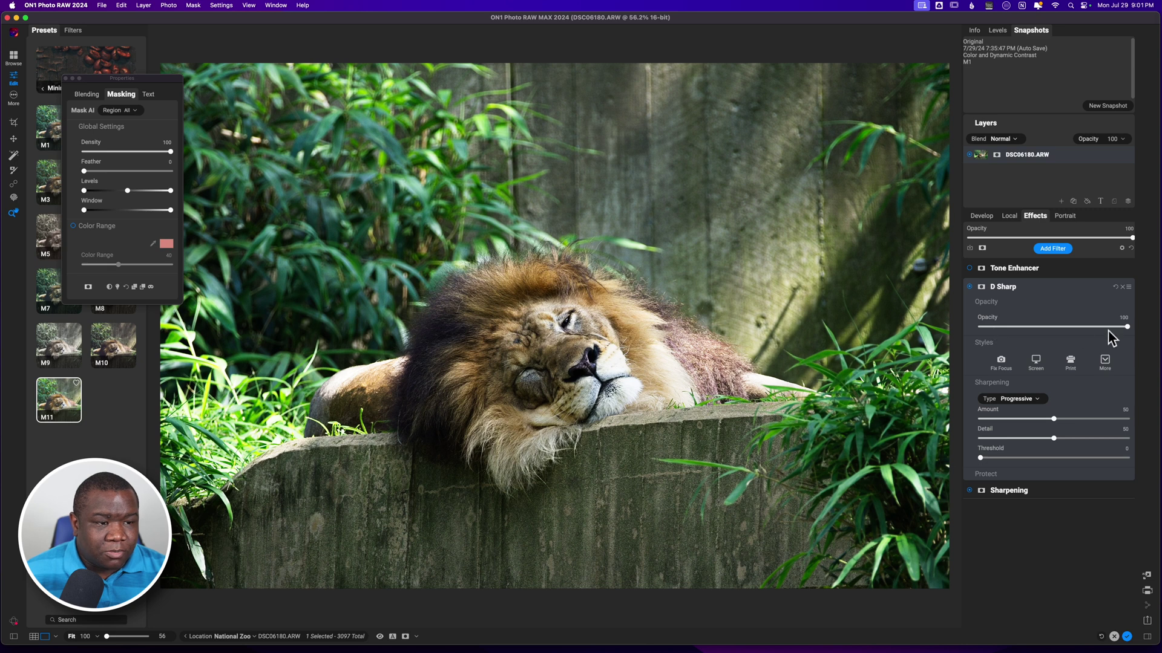
pyautogui.click(990, 302)
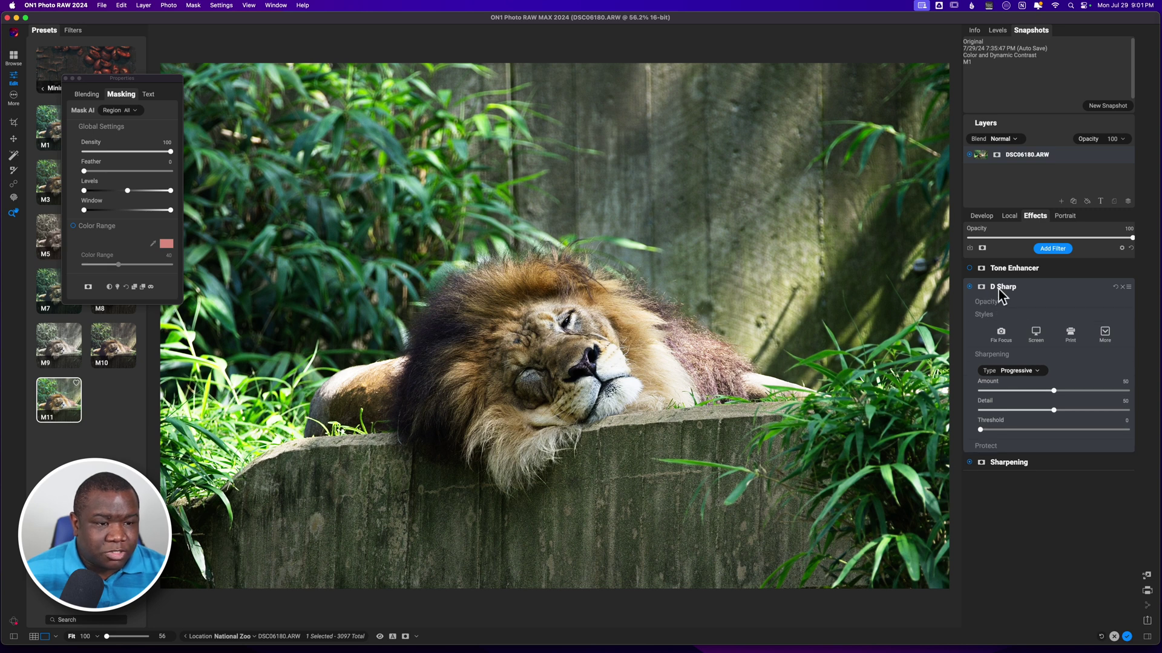
pyautogui.click(1004, 463)
pyautogui.moveTo(1089, 346); pyautogui.dragTo(1141, 356)
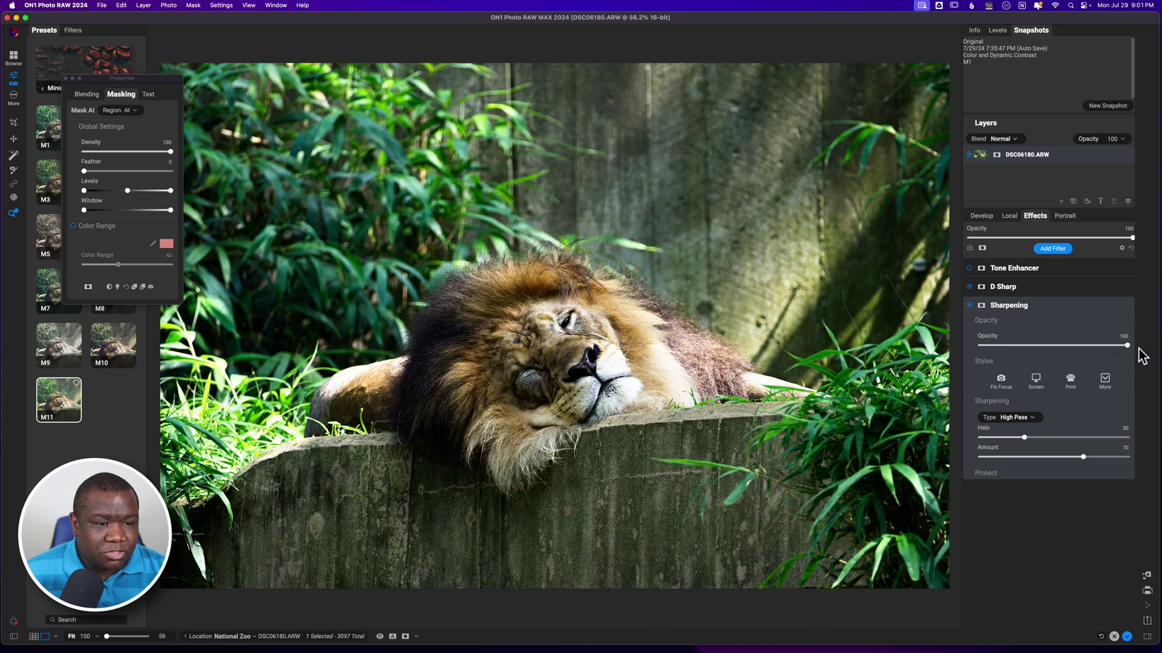
# Step: Check D Sharp's sharpening type and switch the original Sharpening filter's type to Progressive
pyautogui.click(1004, 289)
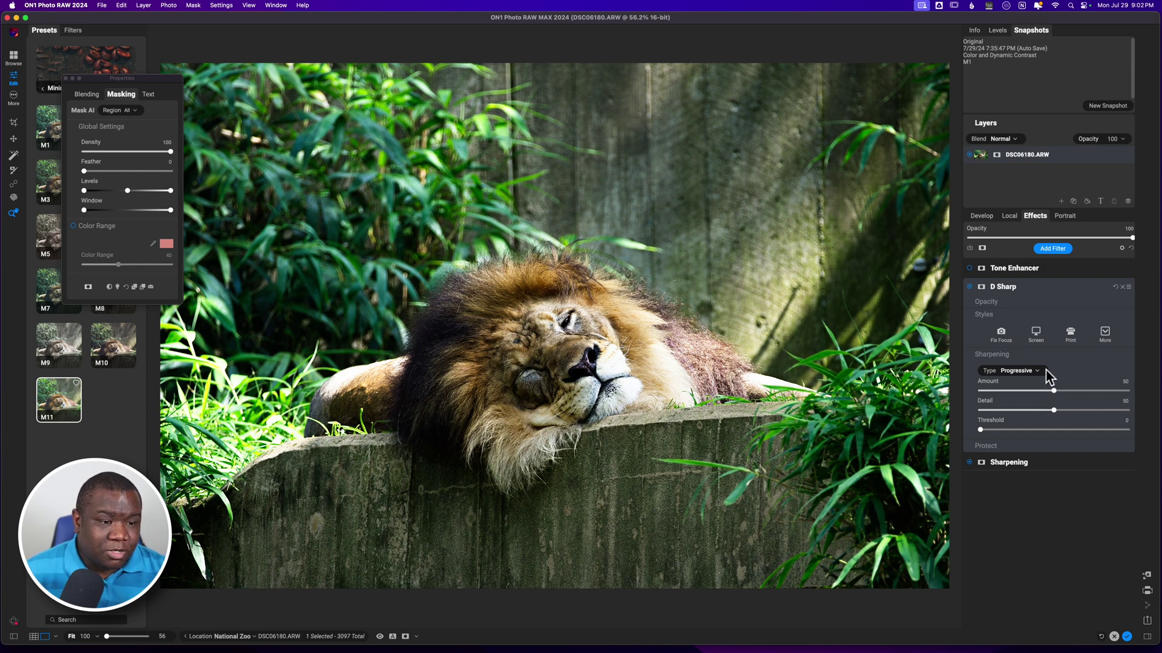
pyautogui.click(1008, 289)
pyautogui.click(1013, 306)
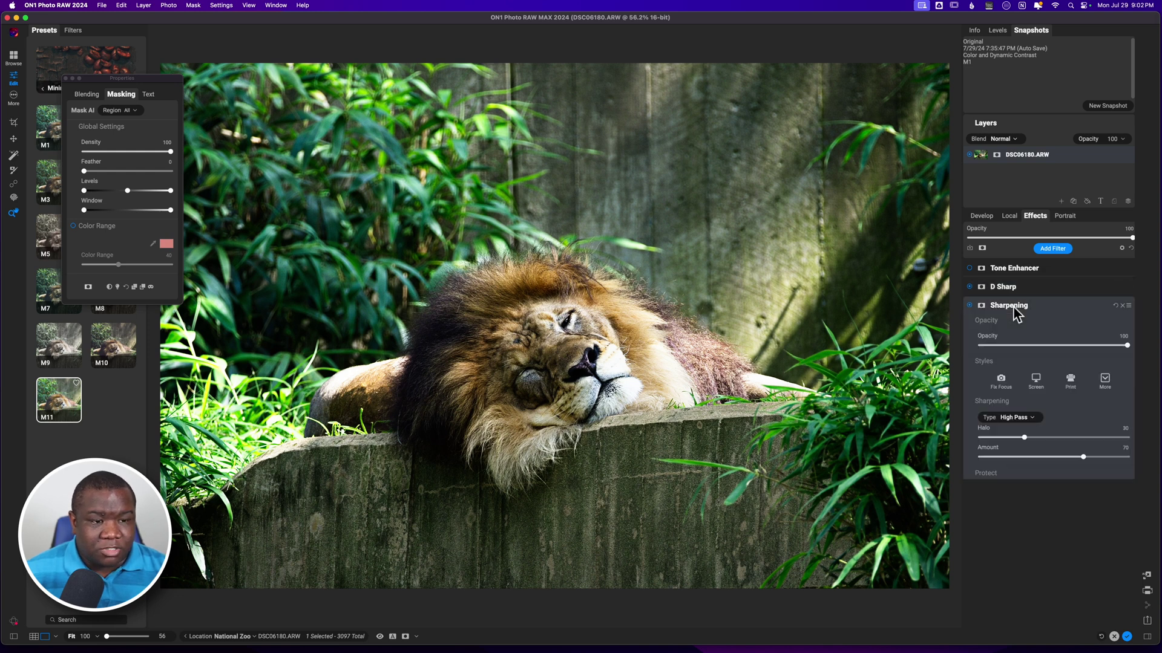
pyautogui.click(1008, 417)
pyautogui.click(1014, 426)
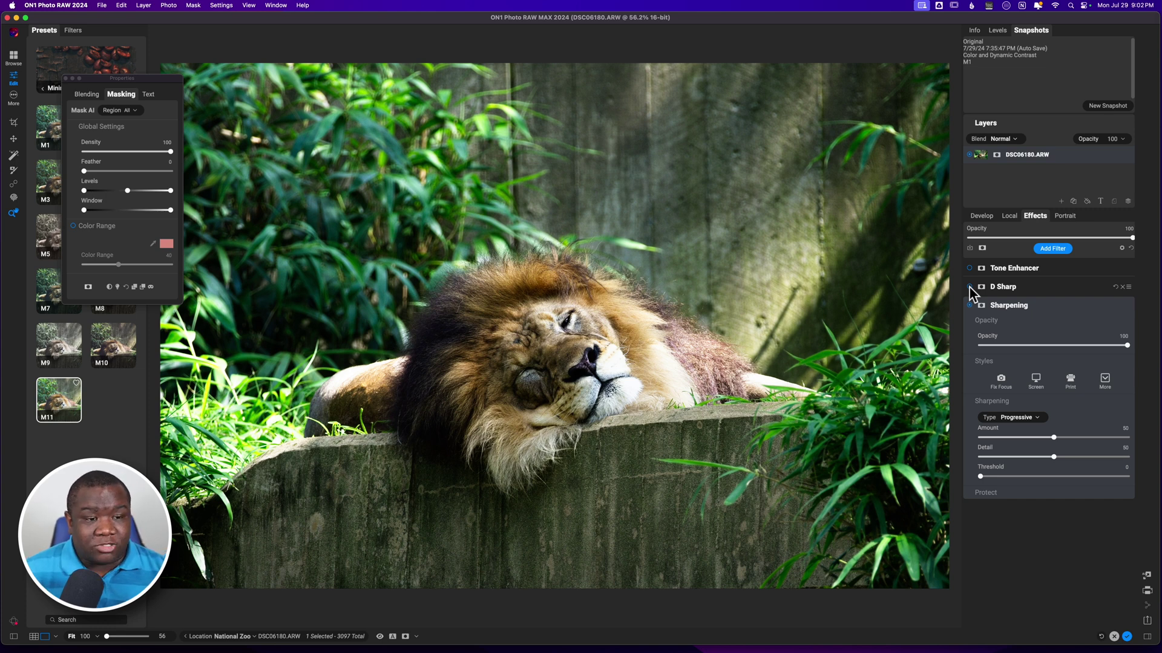
# Step: Toggle D Sharp off and on and compare its settings with the original Sharpening filter's
pyautogui.click(970, 288)
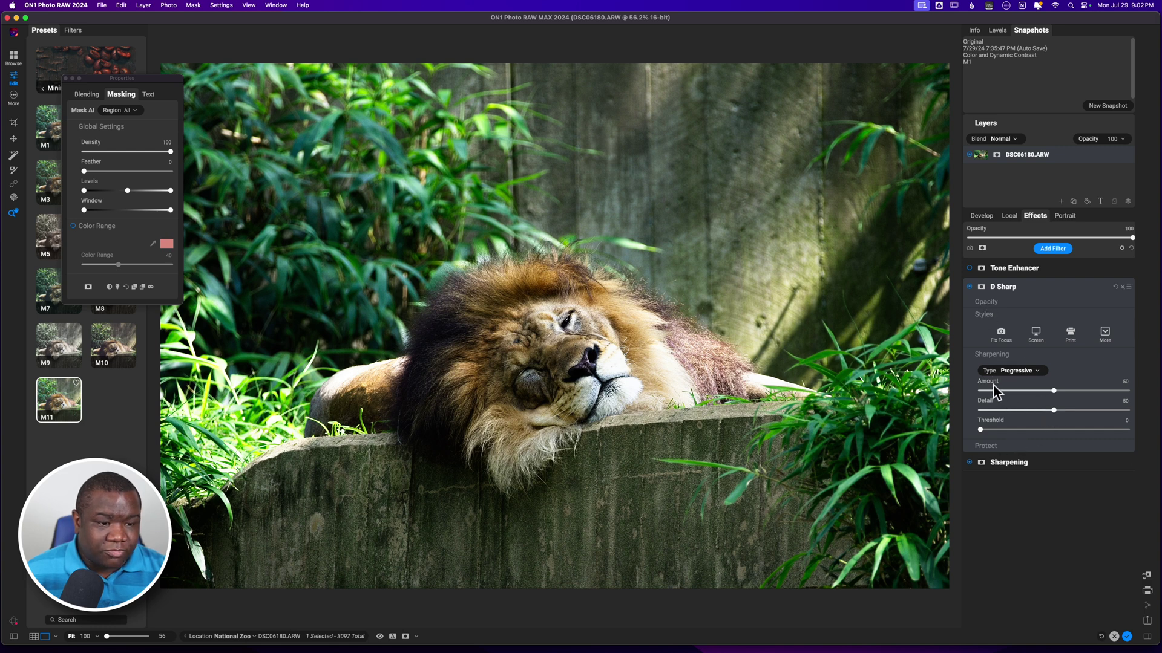
pyautogui.click(969, 286)
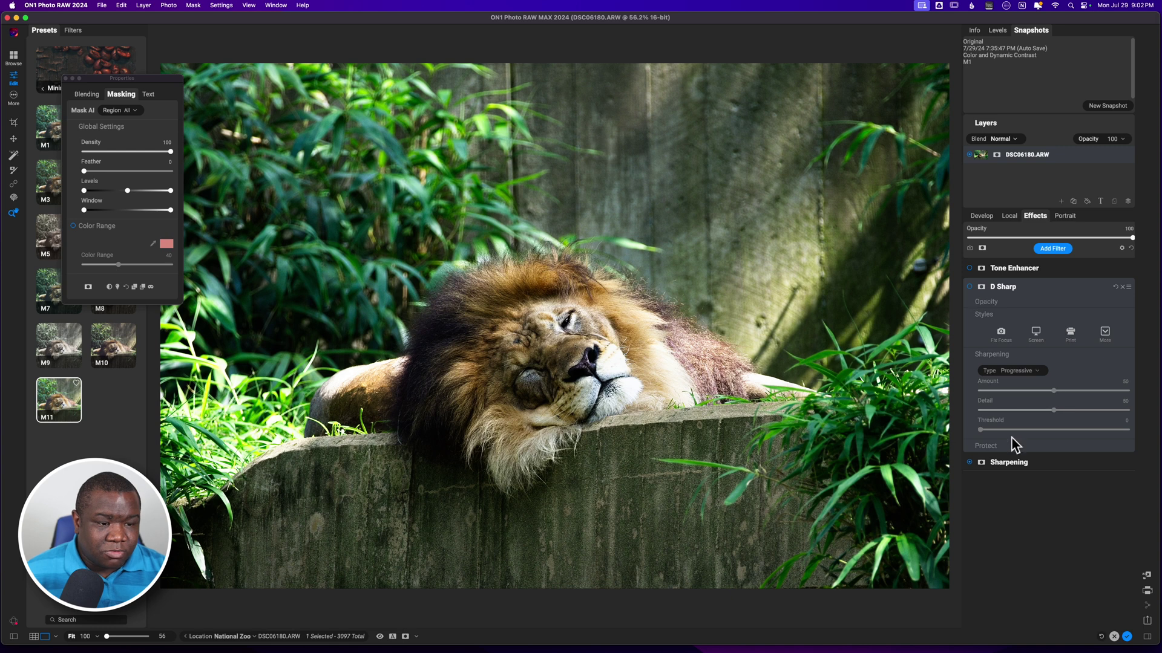
pyautogui.click(1015, 463)
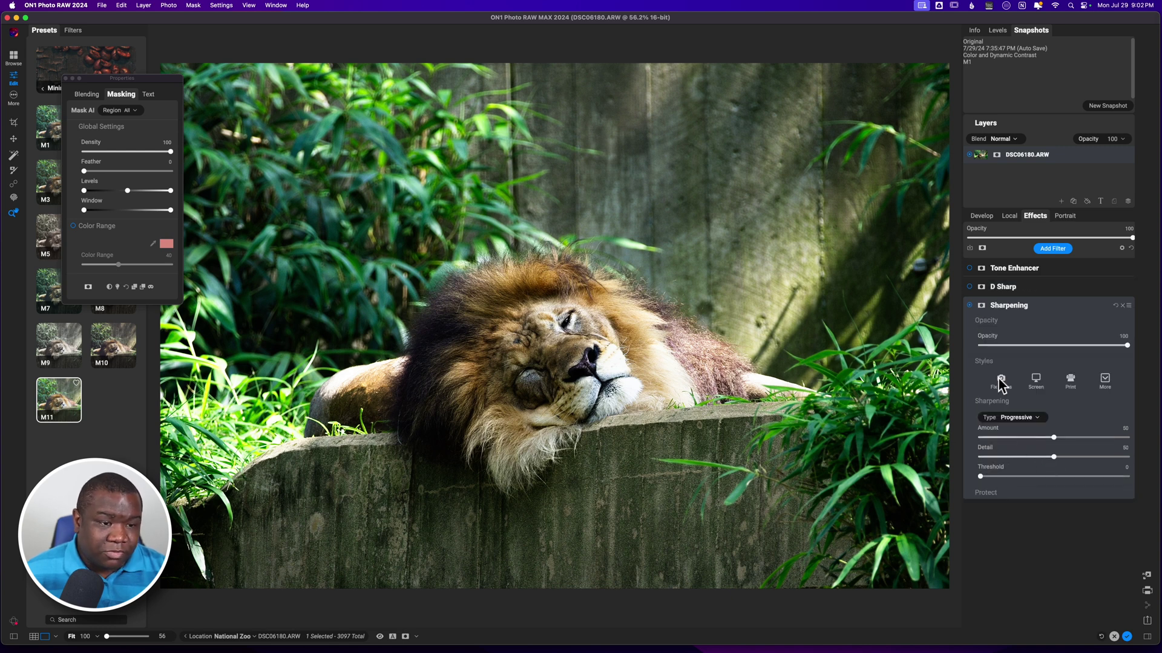
pyautogui.click(974, 288)
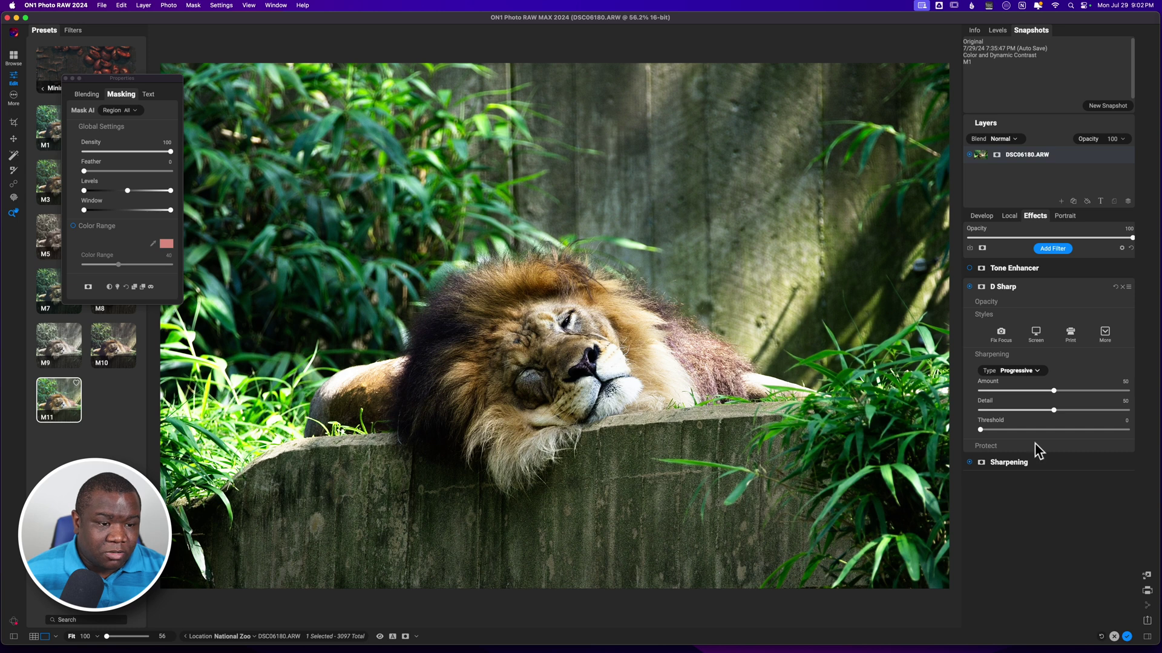
# Step: Examine D Sharp's Protect settings and its full list of sharpening styles
pyautogui.click(990, 448)
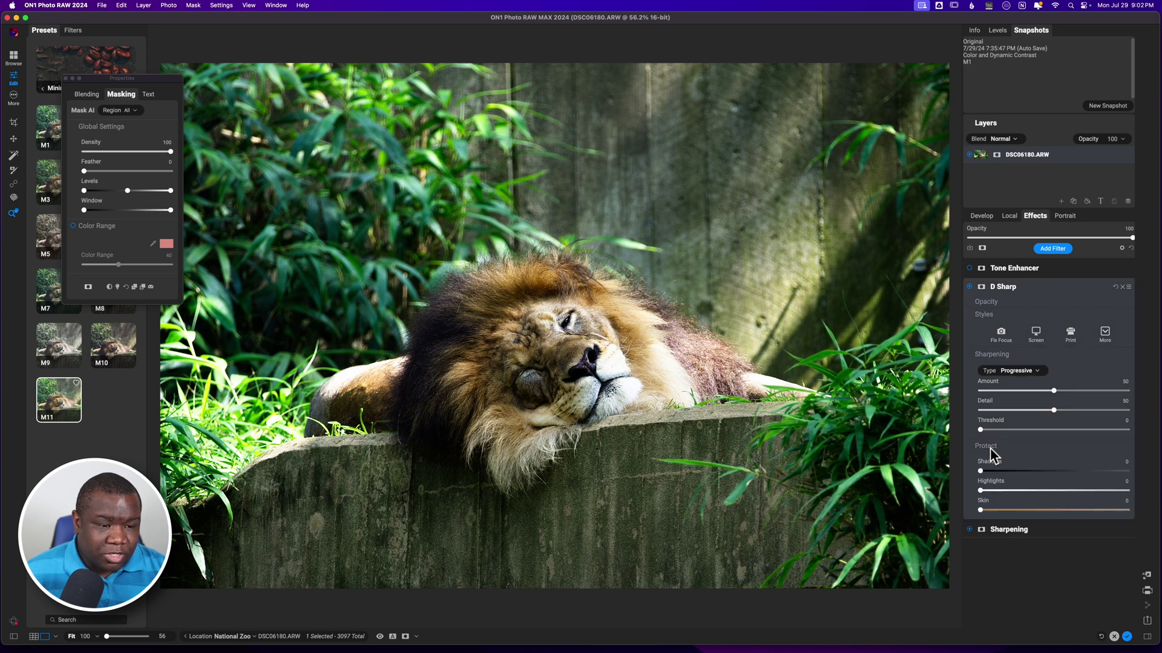
pyautogui.click(990, 448)
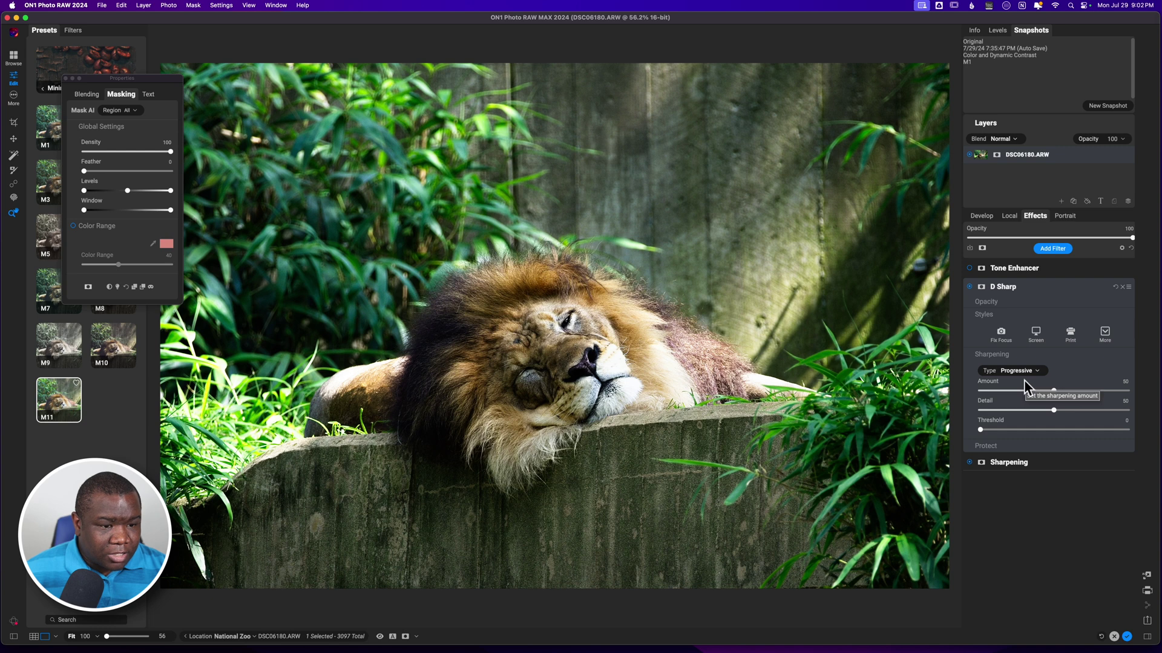
pyautogui.click(1105, 333)
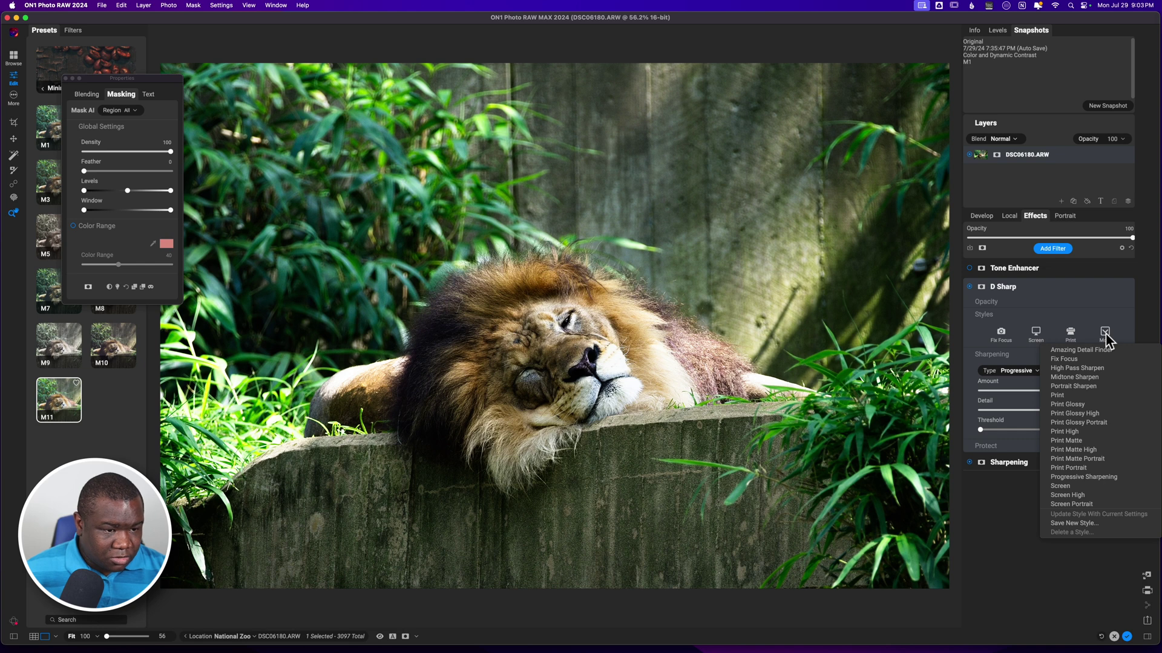
pyautogui.click(1105, 338)
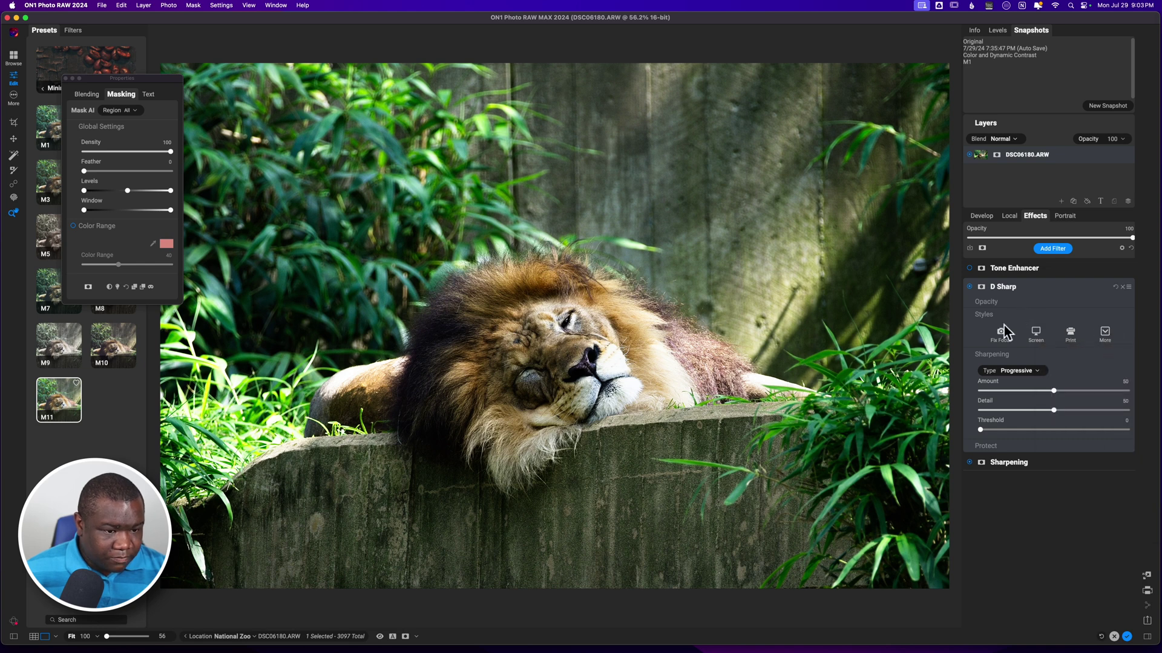
# Step: Turn off the original Sharpening filter, try the Fix Focus, Screen and Print styles on D Sharp, and reset D Sharp
pyautogui.click(970, 462)
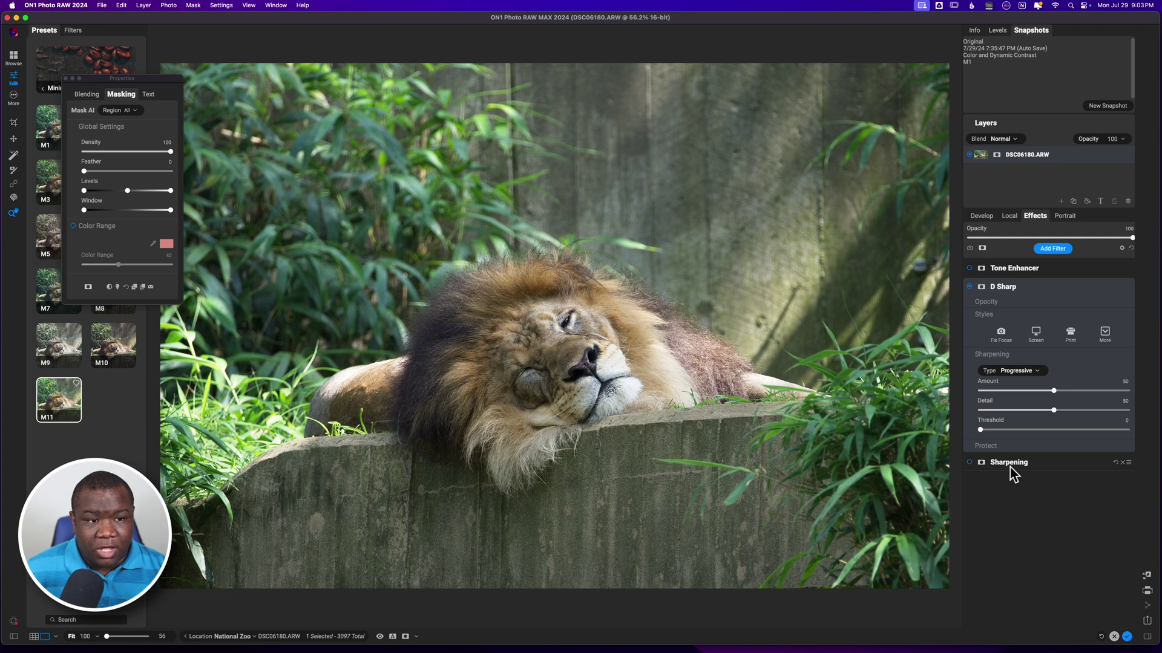
pyautogui.click(1002, 334)
pyautogui.click(1027, 334)
pyautogui.click(1073, 335)
pyautogui.click(1103, 335)
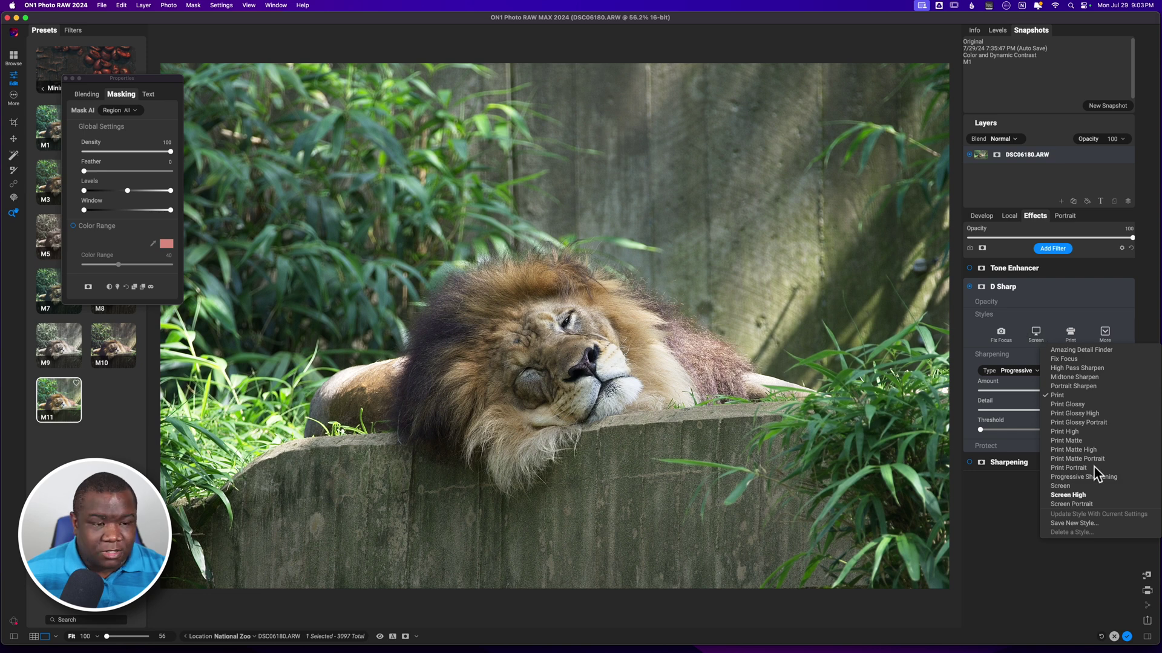
pyautogui.click(1060, 304)
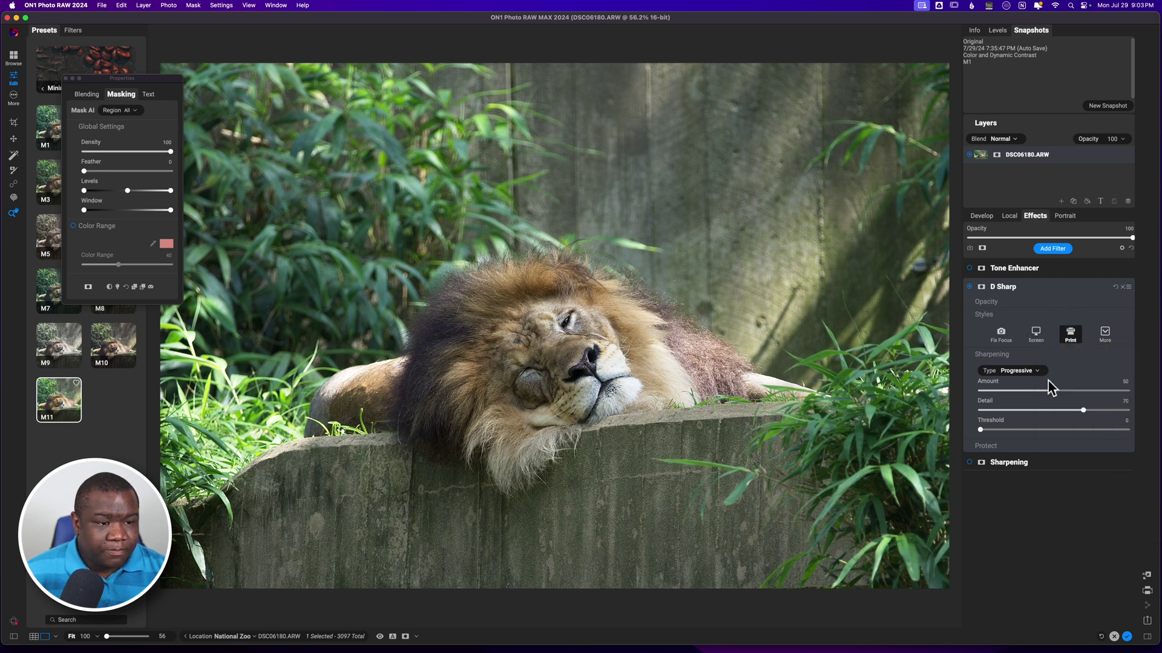
pyautogui.click(1115, 287)
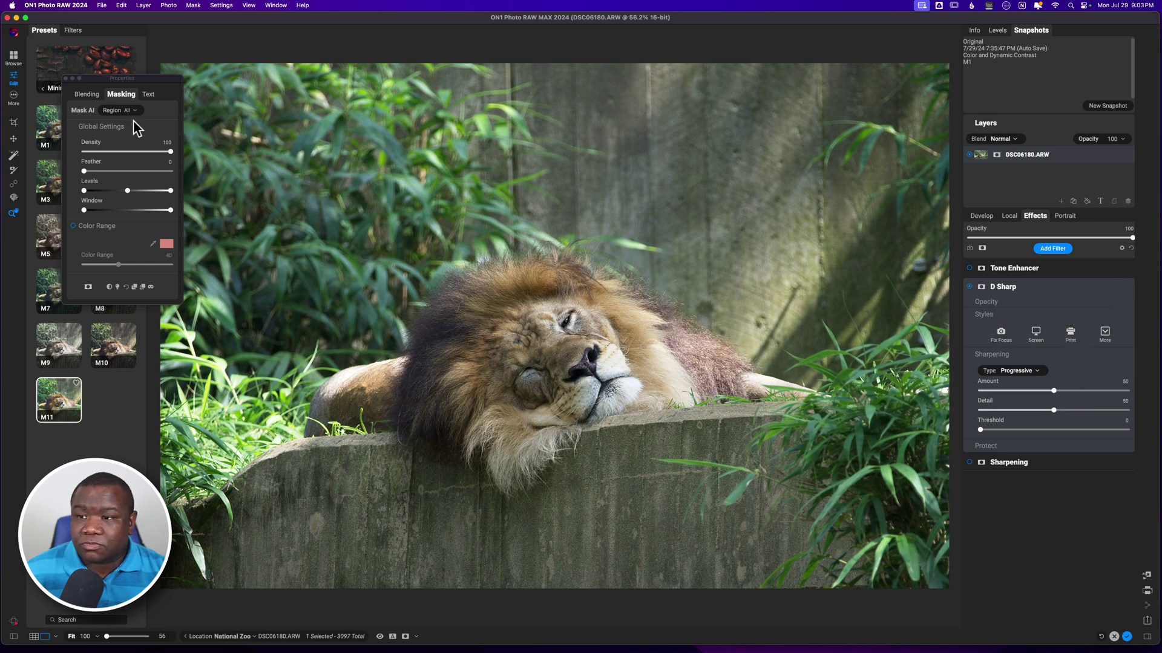
# Step: Set D Sharp's blend mode to Luminosity
pyautogui.click(89, 95)
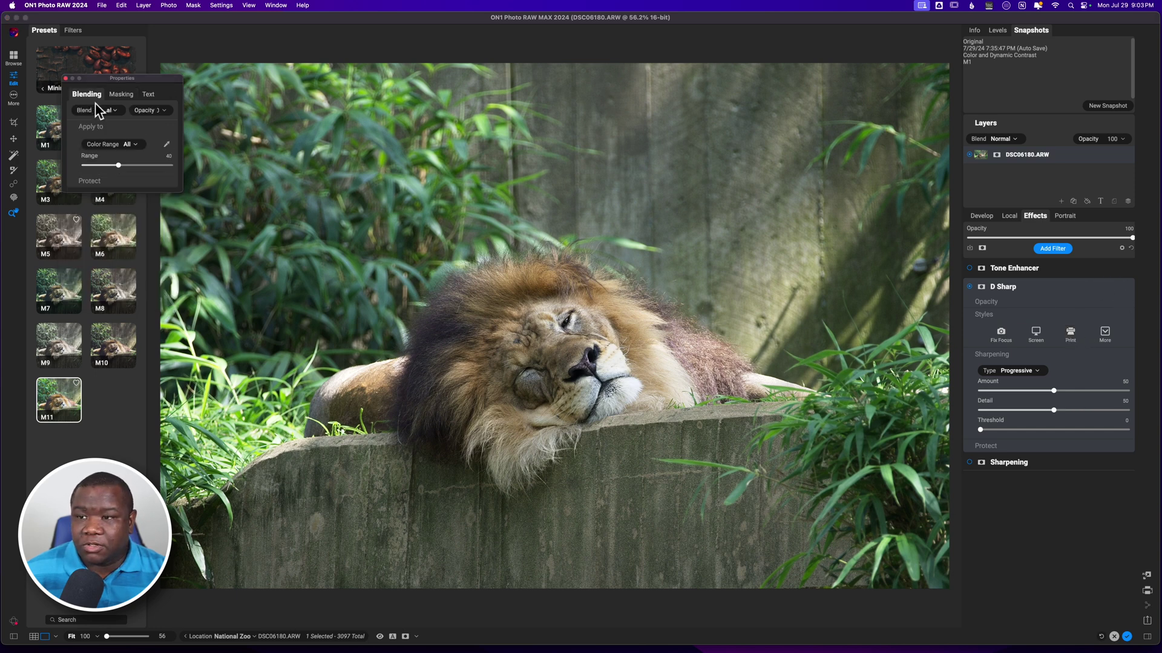
pyautogui.click(104, 110)
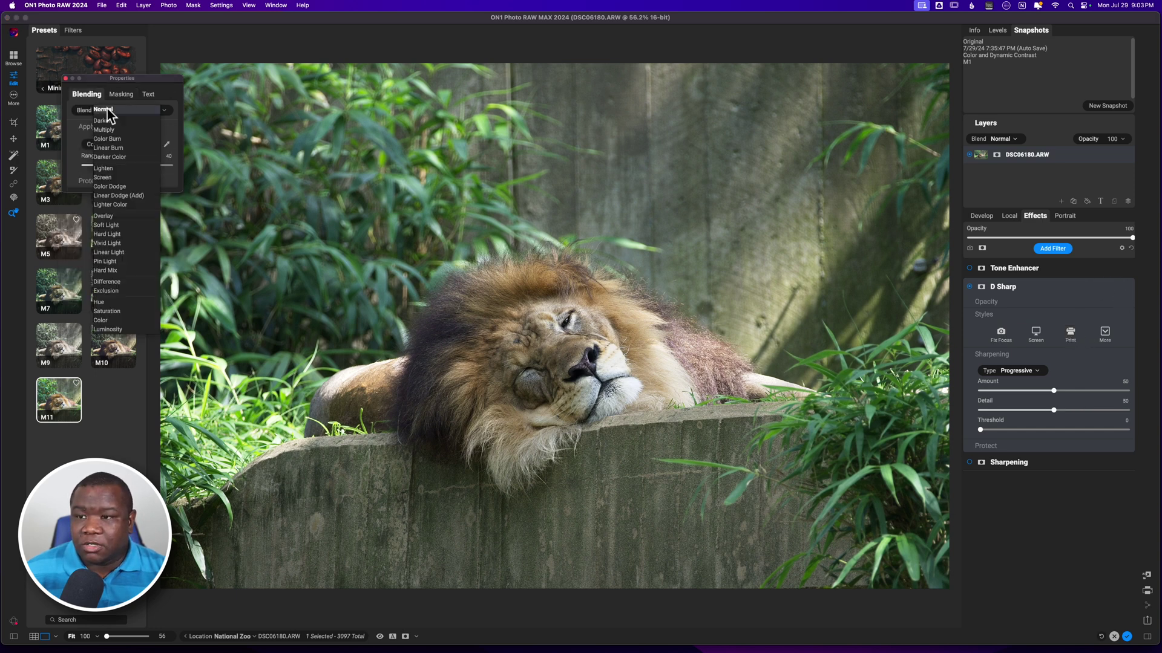
pyautogui.click(106, 328)
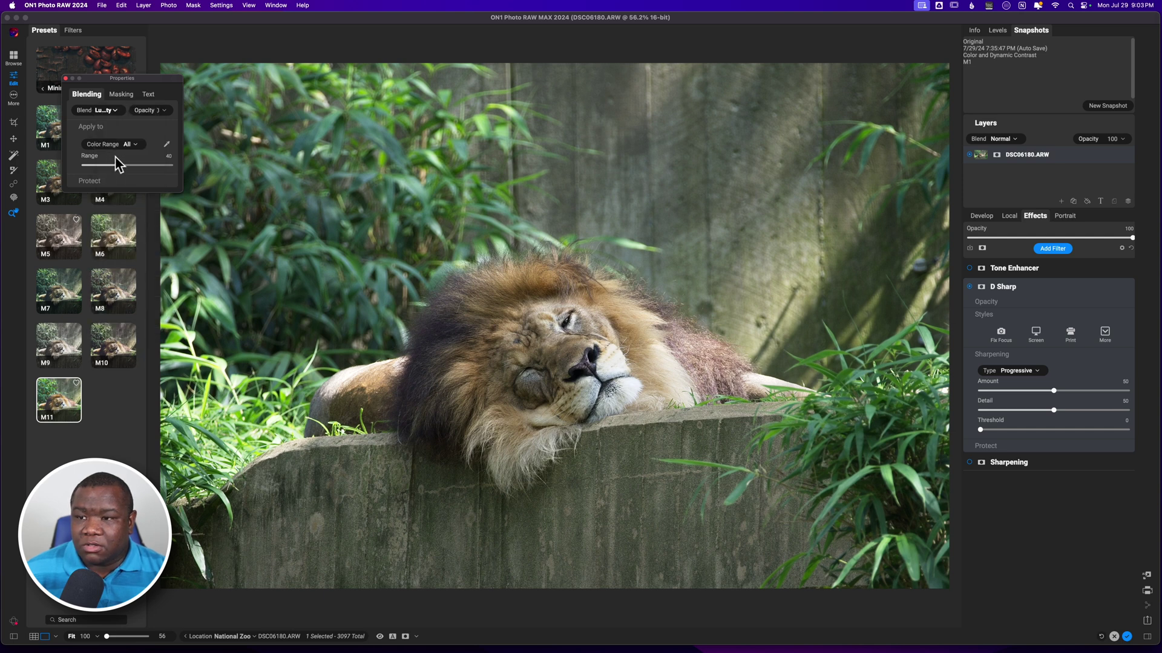
pyautogui.click(100, 180)
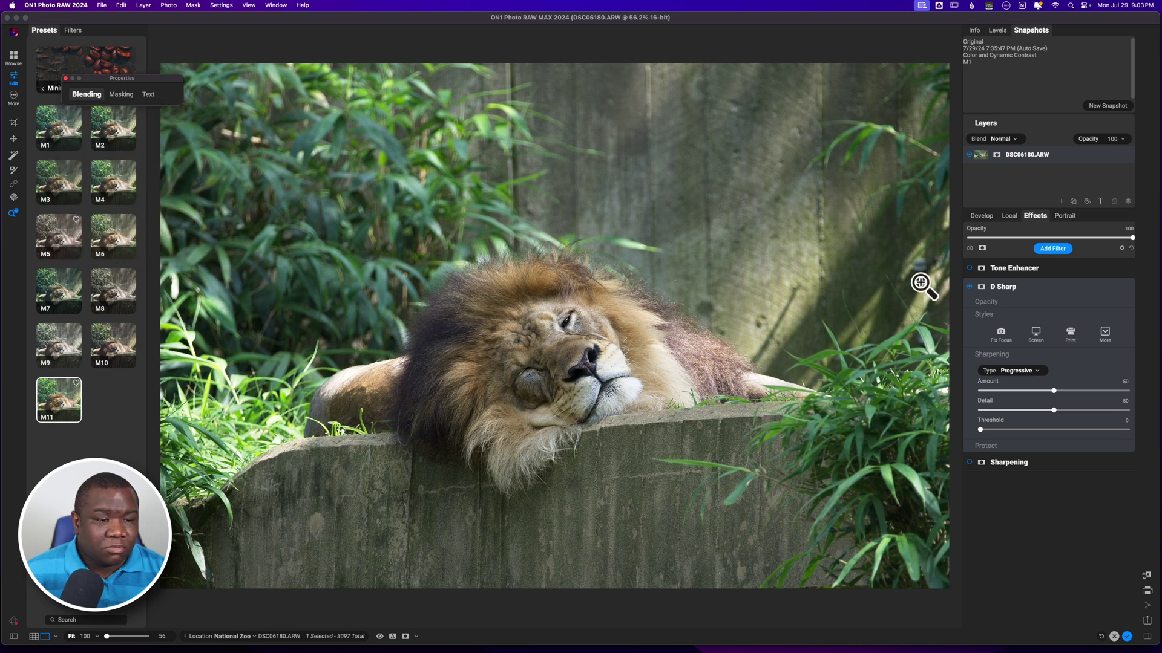
# Step: Turn D Sharp off and the original Sharpening filter on, and set the original's blend mode to Luminosity
pyautogui.click(970, 288)
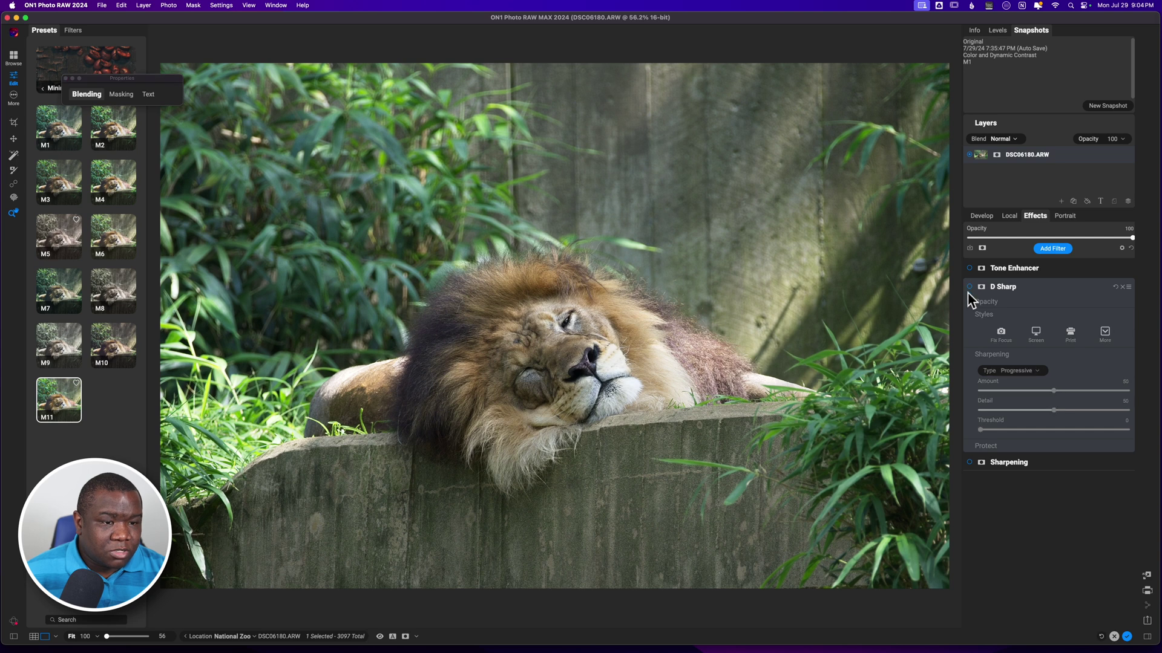
pyautogui.click(969, 463)
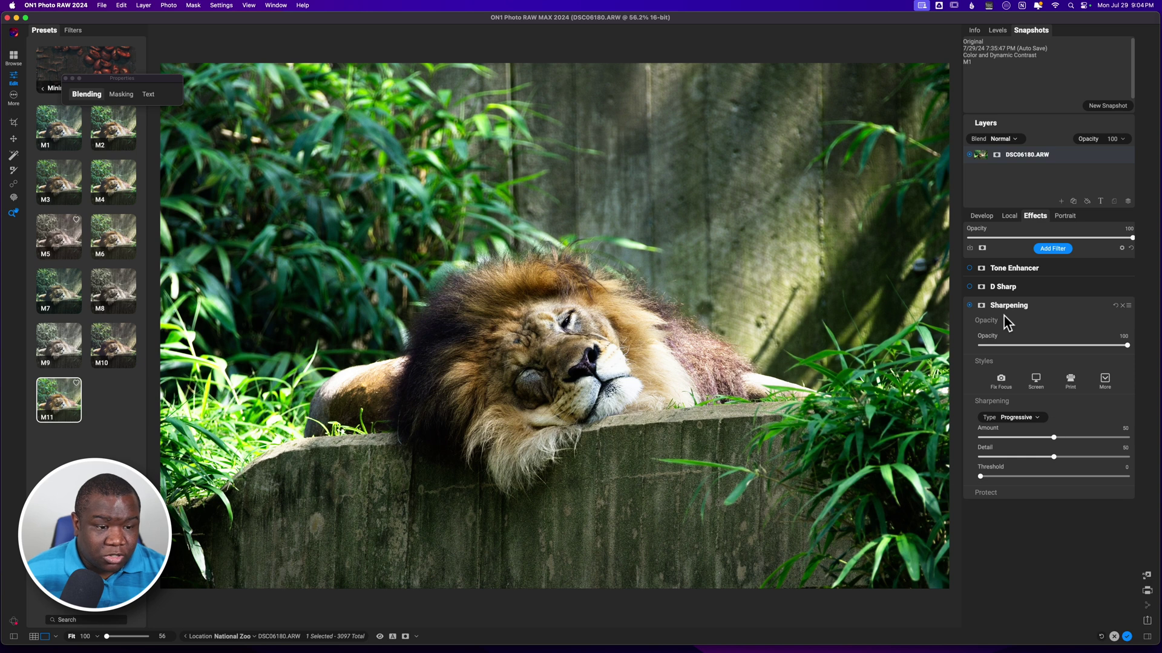
pyautogui.click(82, 97)
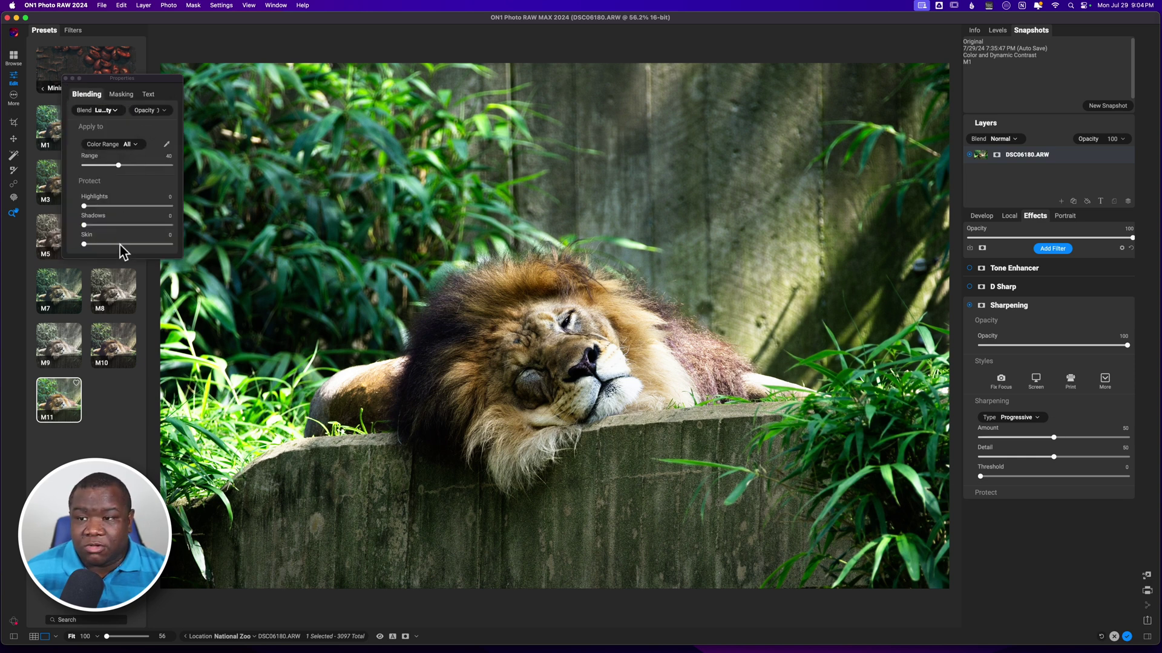
pyautogui.click(980, 306)
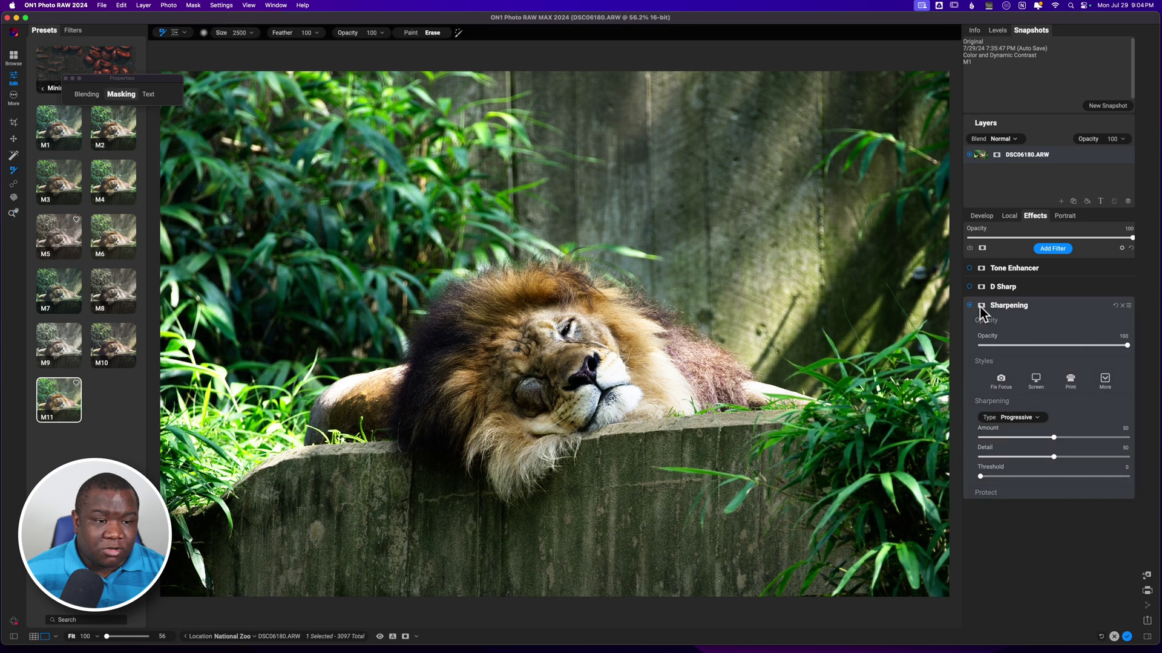
pyautogui.click(89, 97)
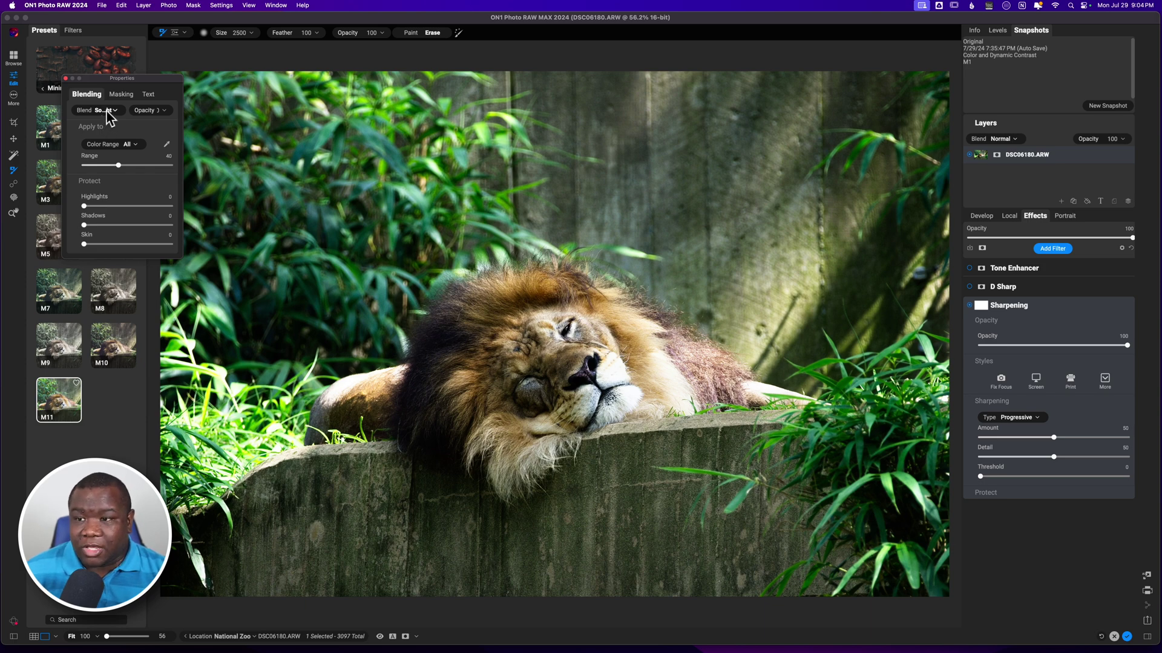
pyautogui.click(112, 111)
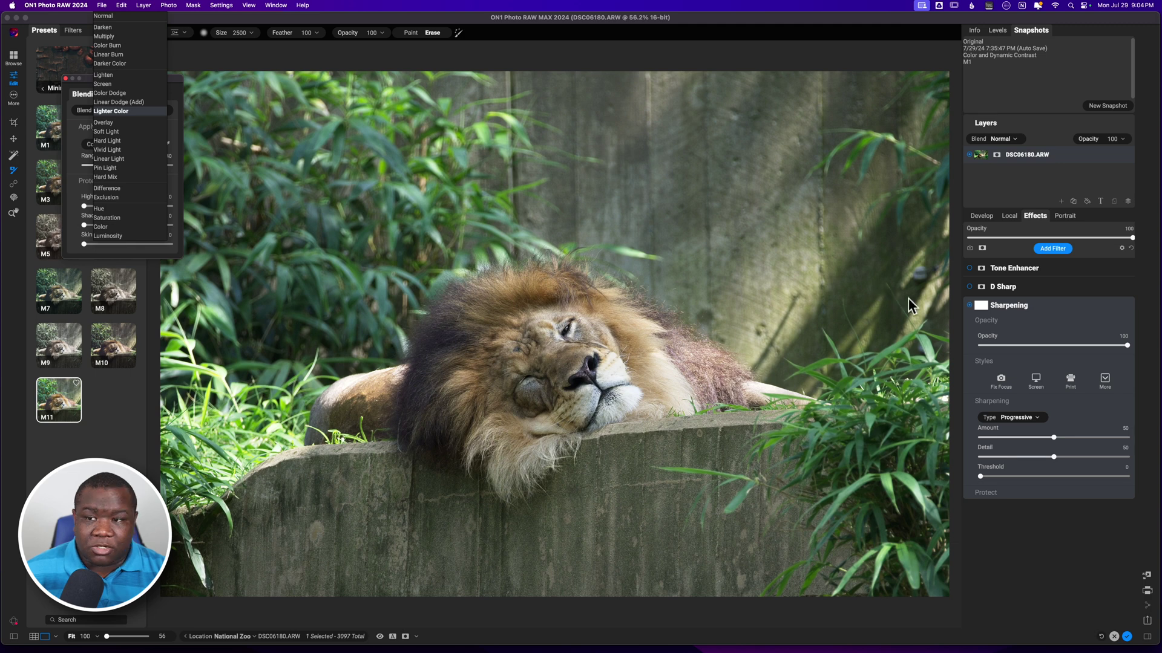
pyautogui.click(112, 236)
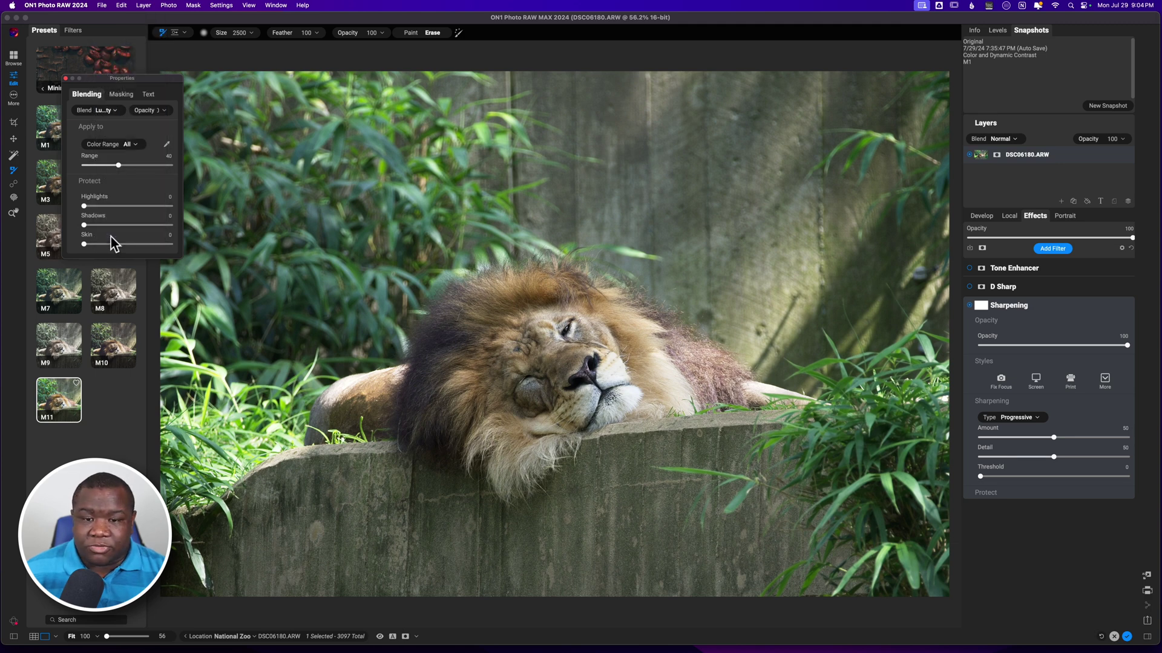
# Step: Set the original Sharpening filter's blend mode to Soft Light and turn the filter off
pyautogui.click(113, 113)
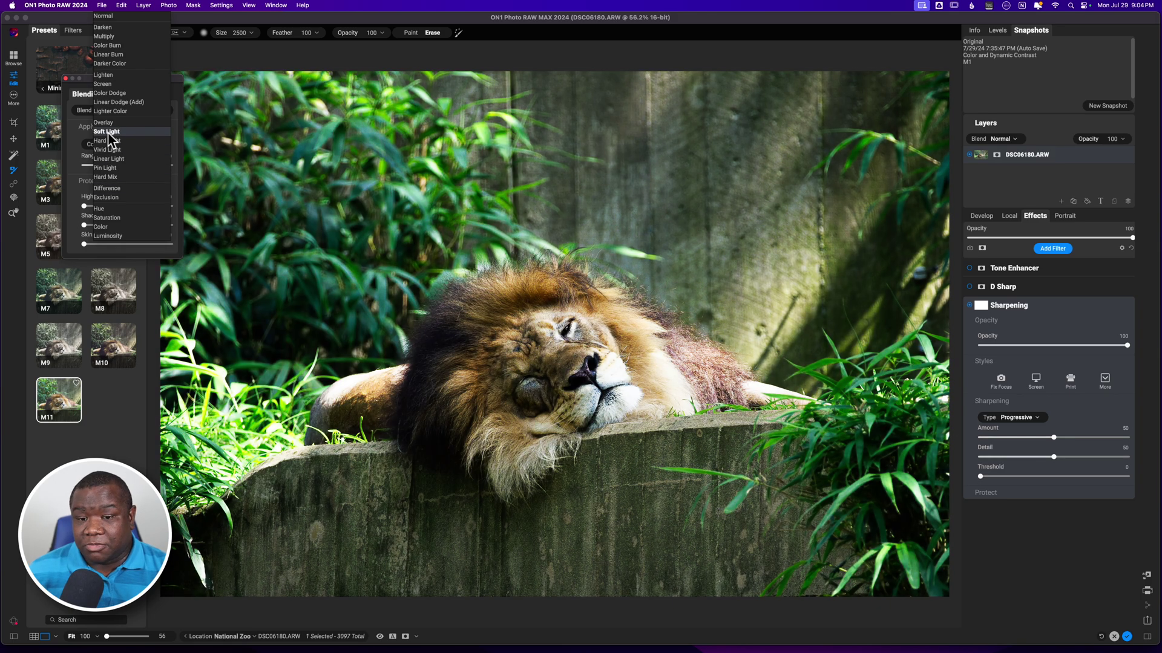
pyautogui.click(109, 131)
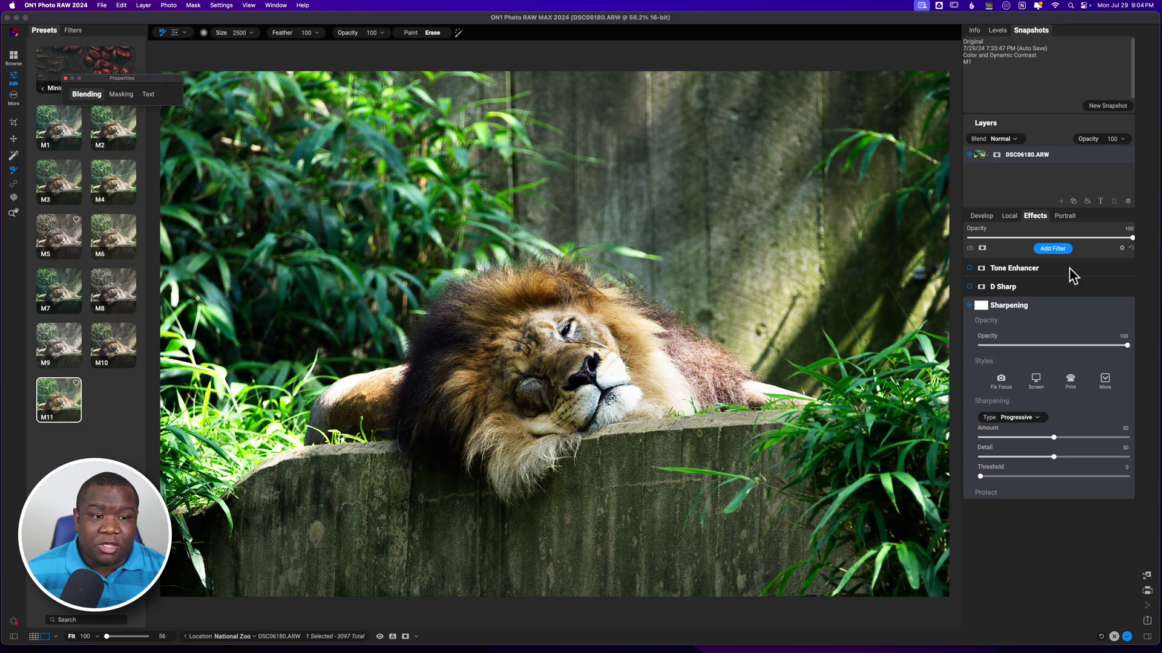
pyautogui.click(968, 305)
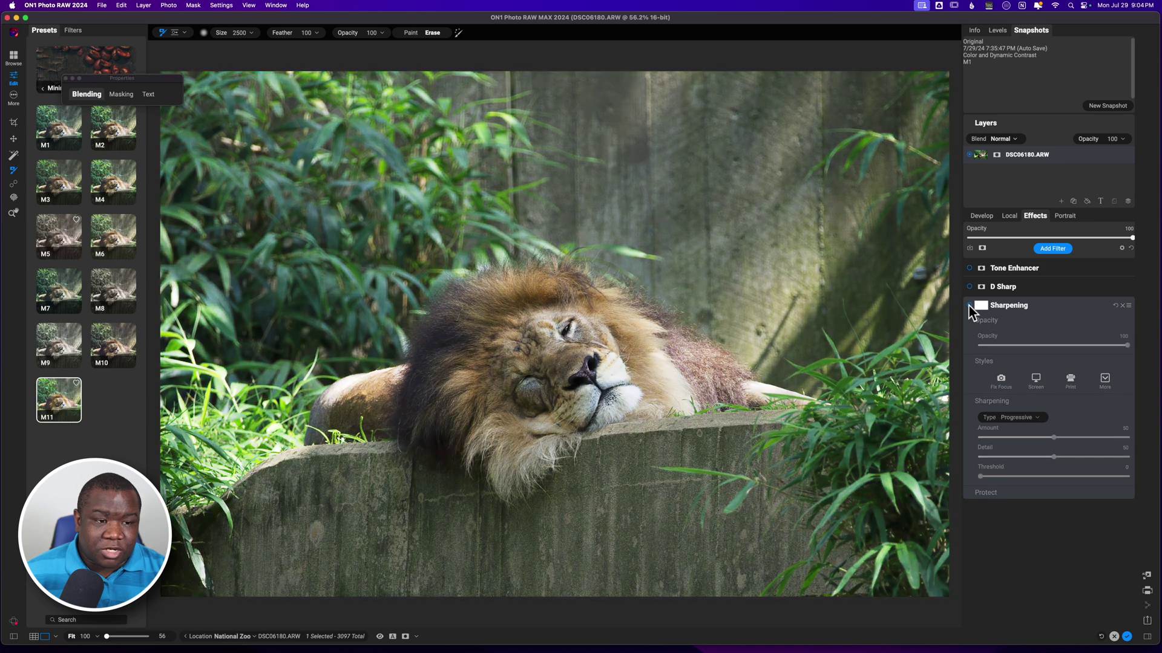
# Step: Turn on the D Sharp filter and set its blend mode to Soft Light
pyautogui.click(974, 289)
pyautogui.click(970, 287)
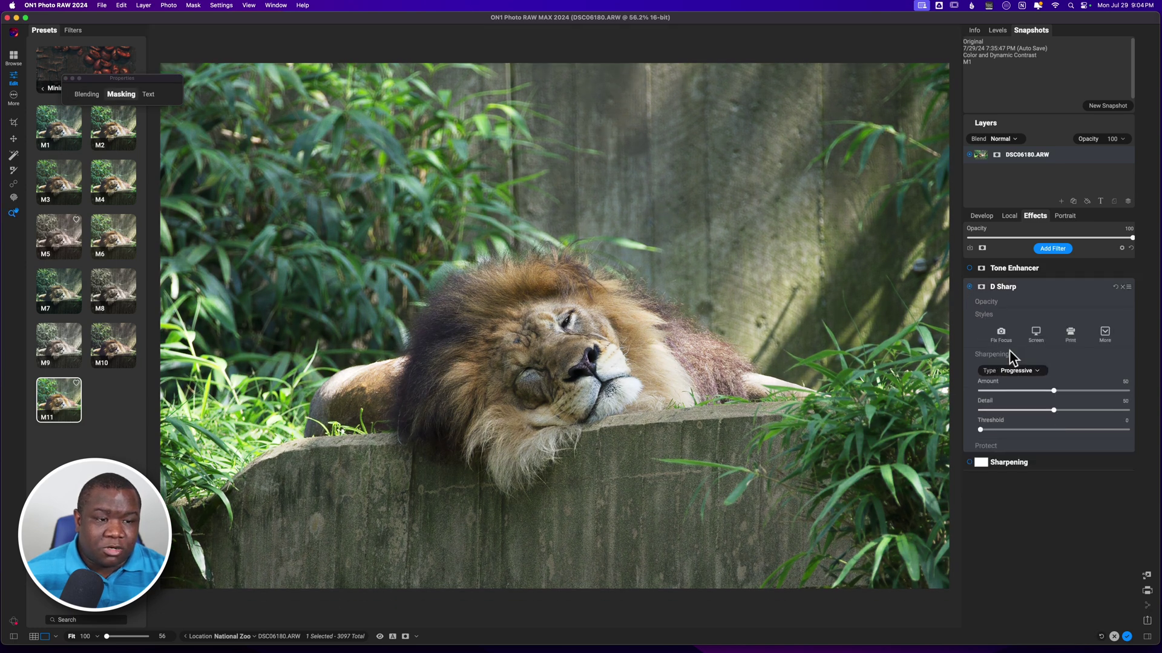
pyautogui.click(982, 286)
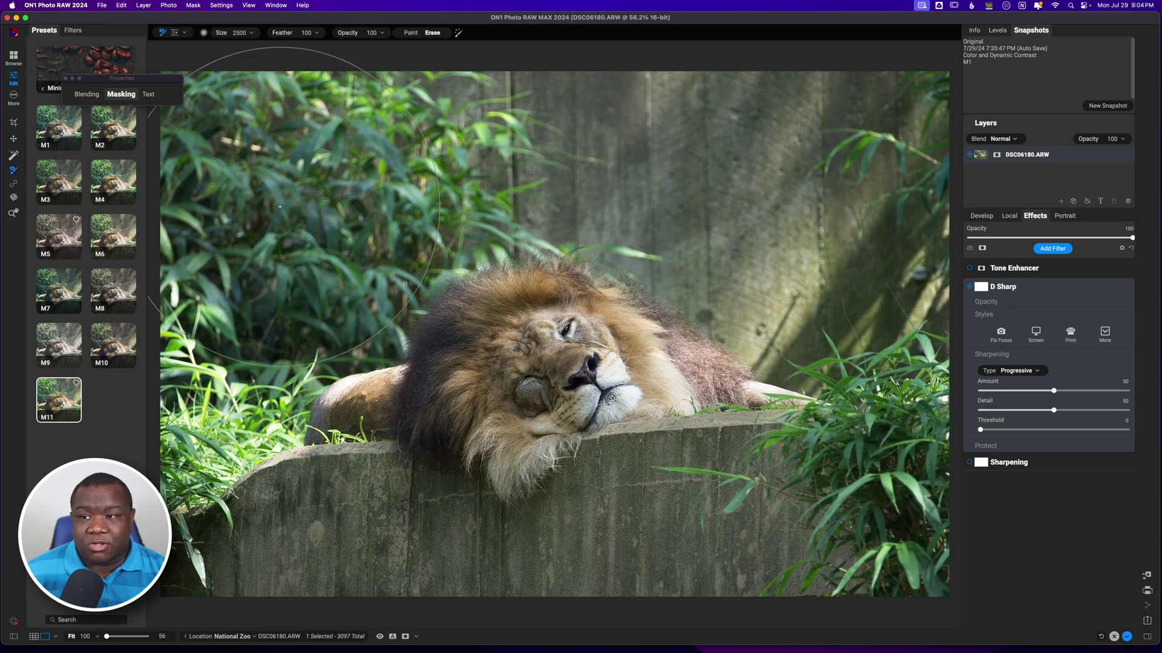
pyautogui.click(86, 94)
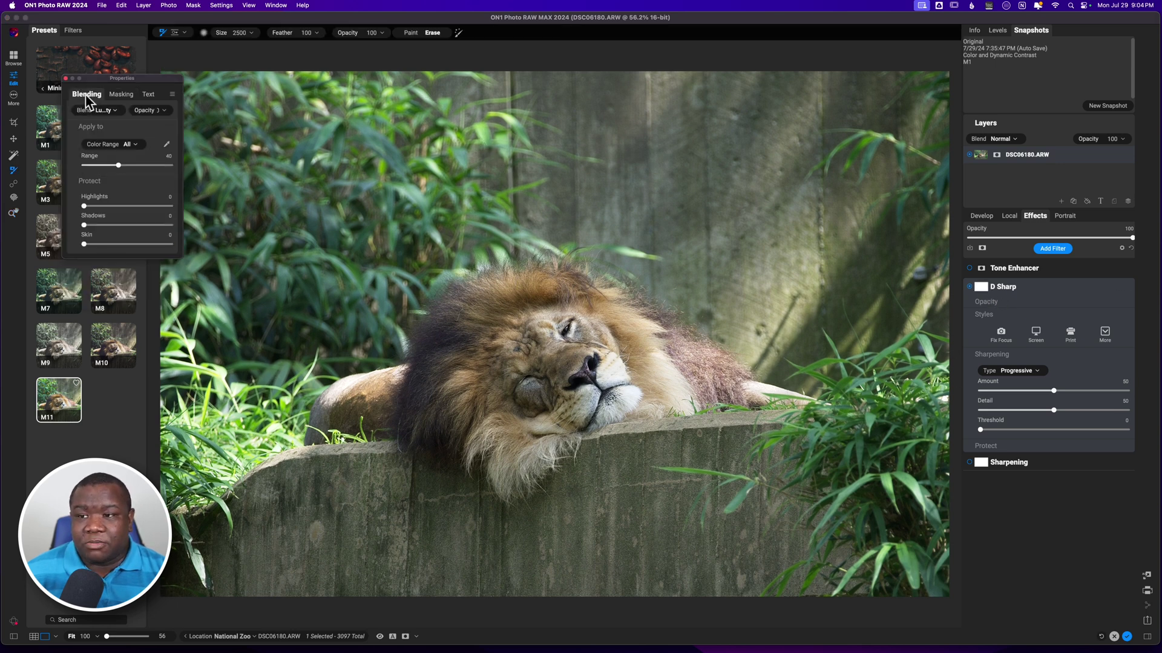
pyautogui.click(104, 111)
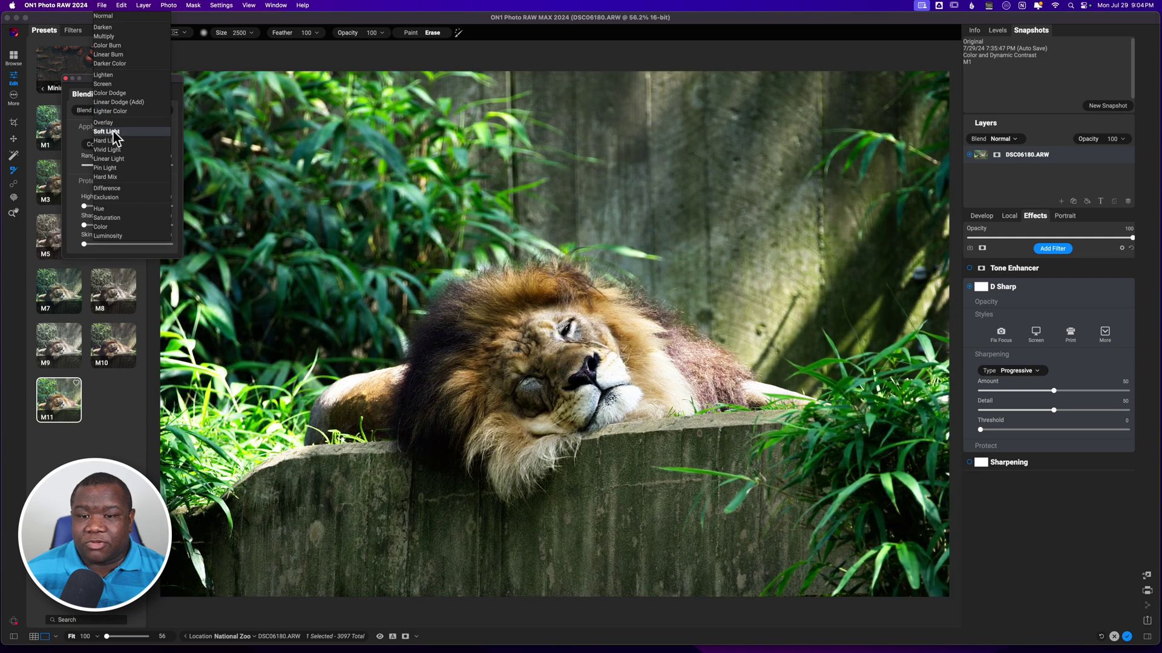
pyautogui.click(112, 130)
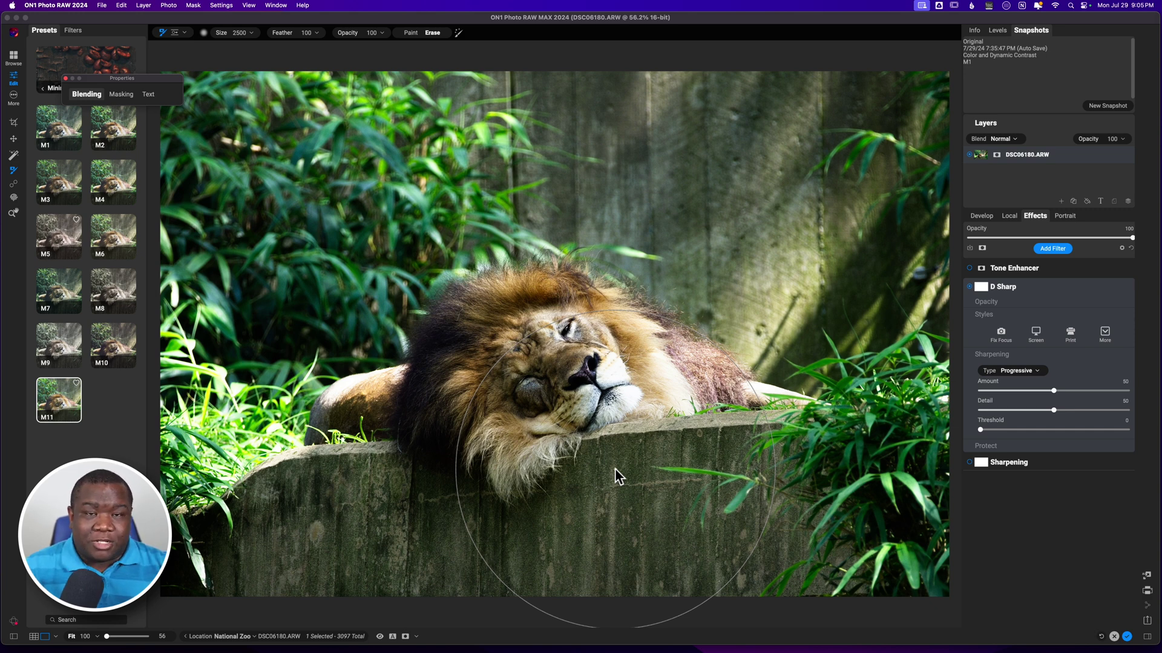
# Step: Reduce the masking brush size to 500
pyautogui.press('[')
pyautogui.press('[')
pyautogui.press('[')
pyautogui.press('[')
pyautogui.press('[')
pyautogui.press('[')
pyautogui.press('[')
pyautogui.press('[')
pyautogui.press('[')
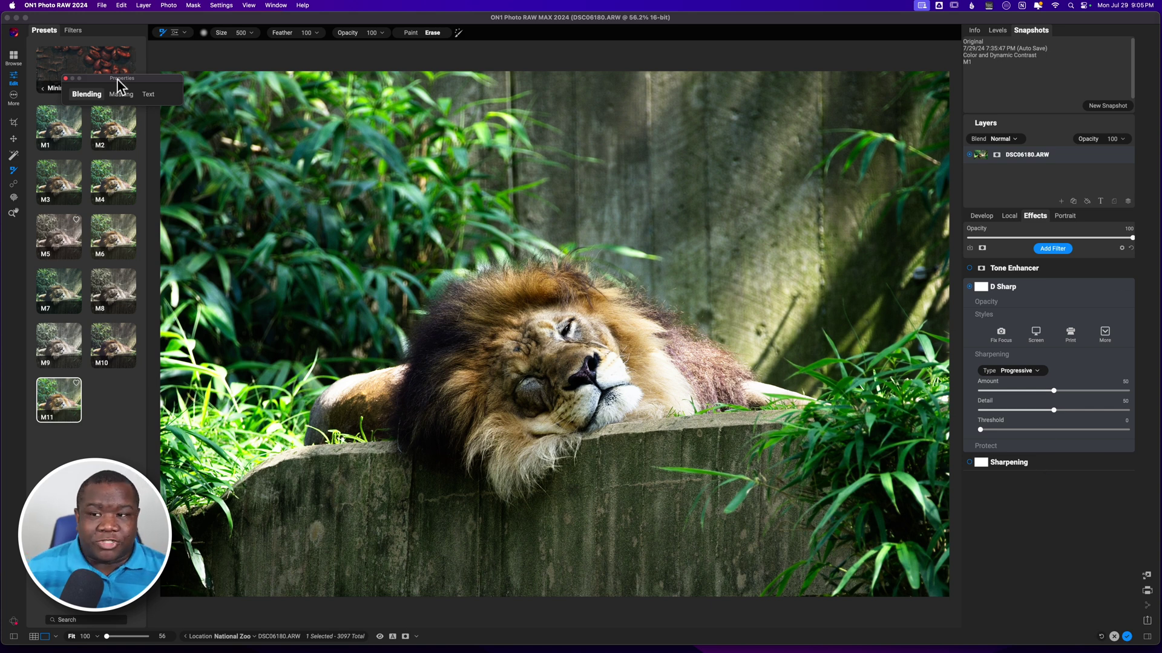
pyautogui.click(111, 94)
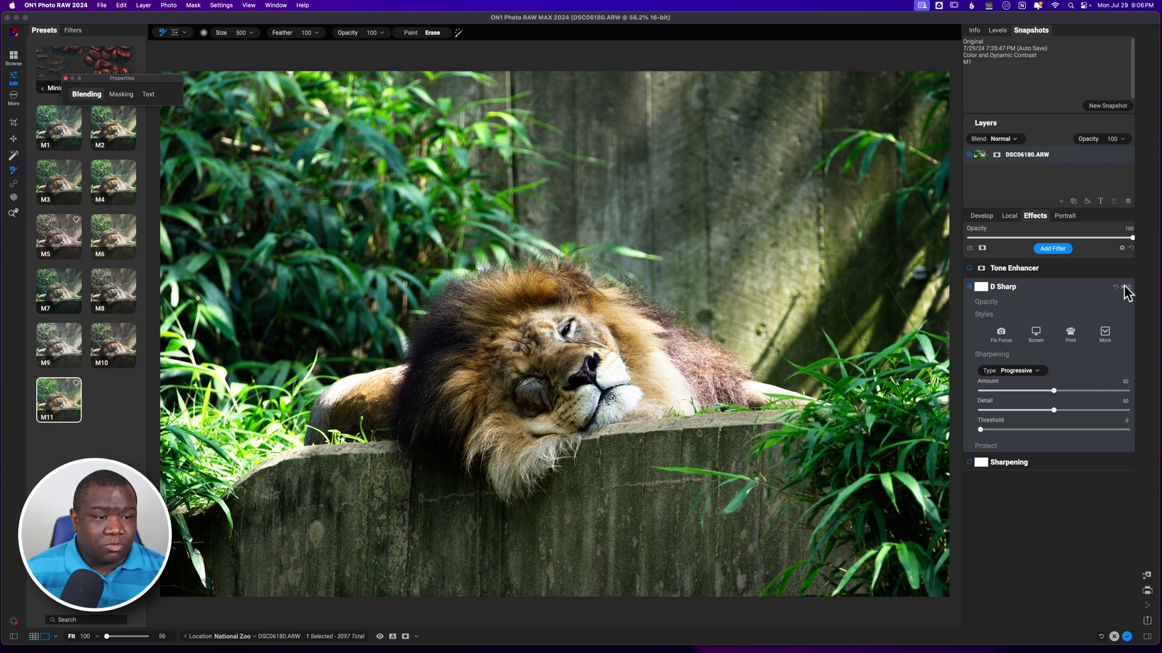
# Step: Delete the D Sharp, Sharpening and Tone Enhancer filters from the photo's effects
pyautogui.click(1123, 287)
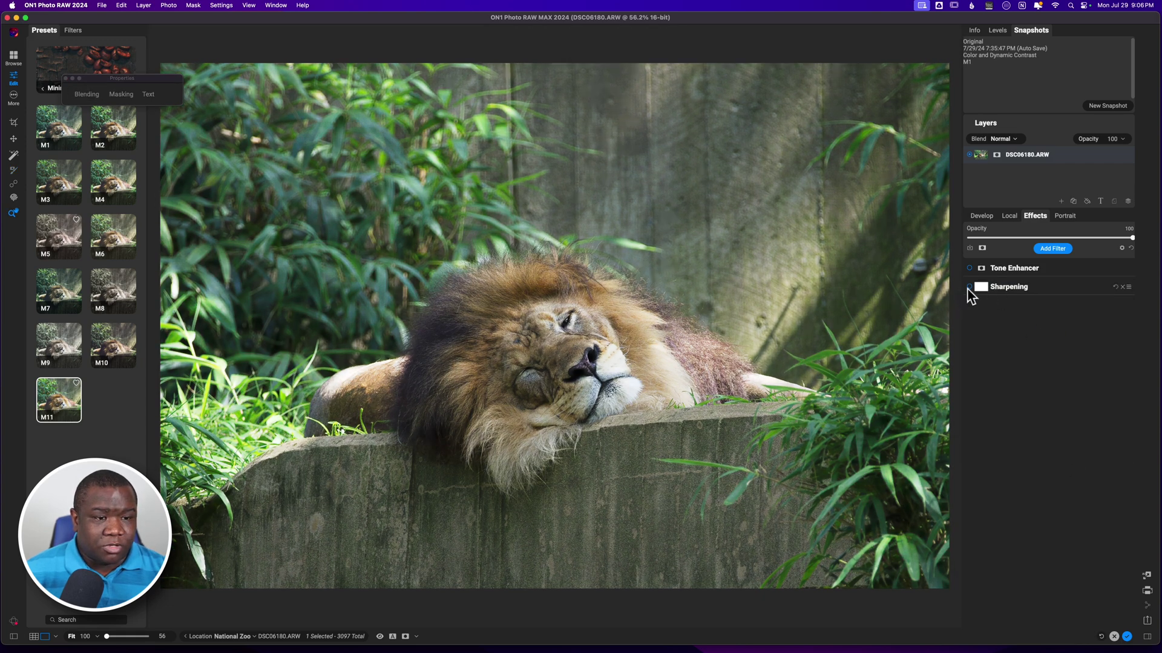
pyautogui.click(968, 288)
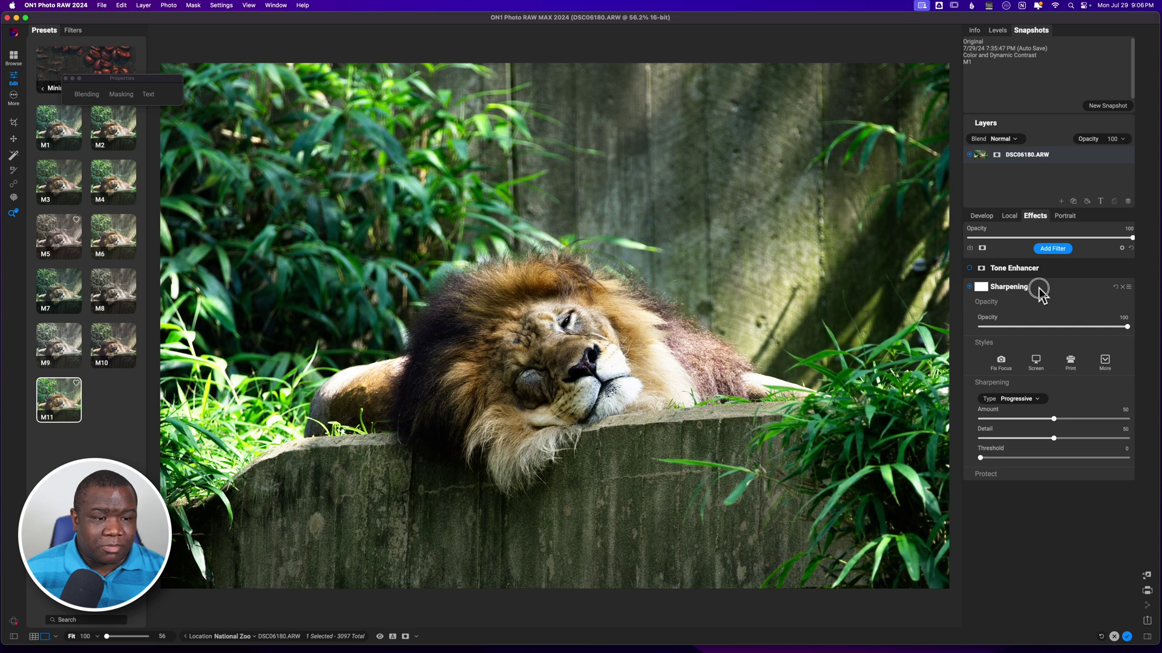
pyautogui.click(1122, 287)
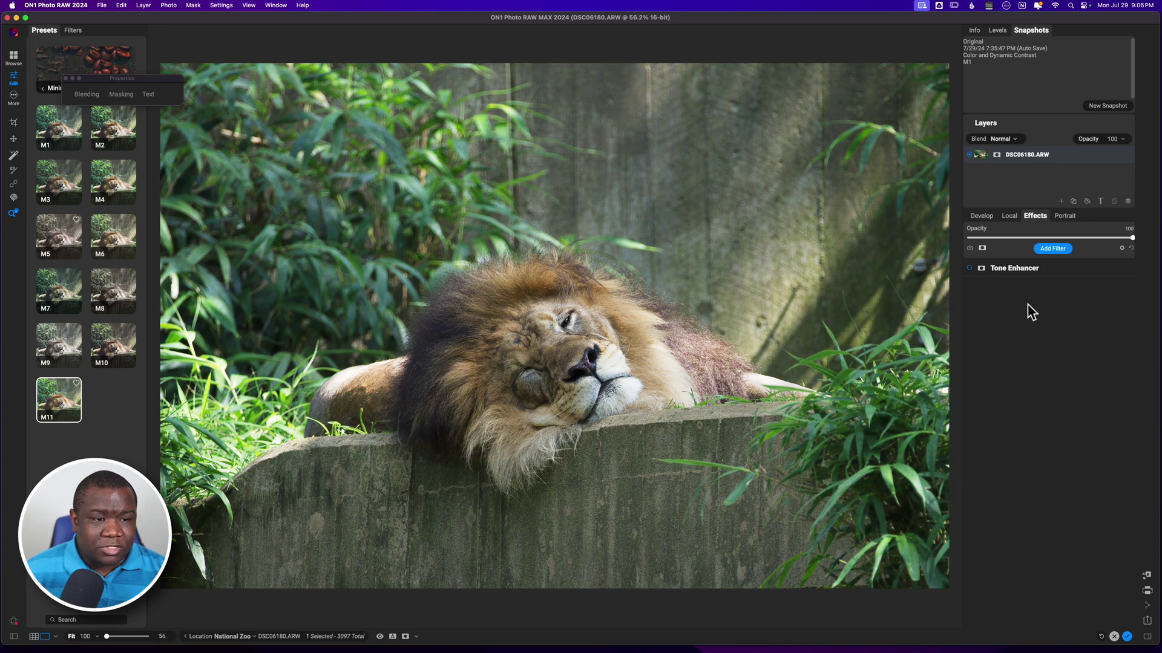
pyautogui.click(1120, 267)
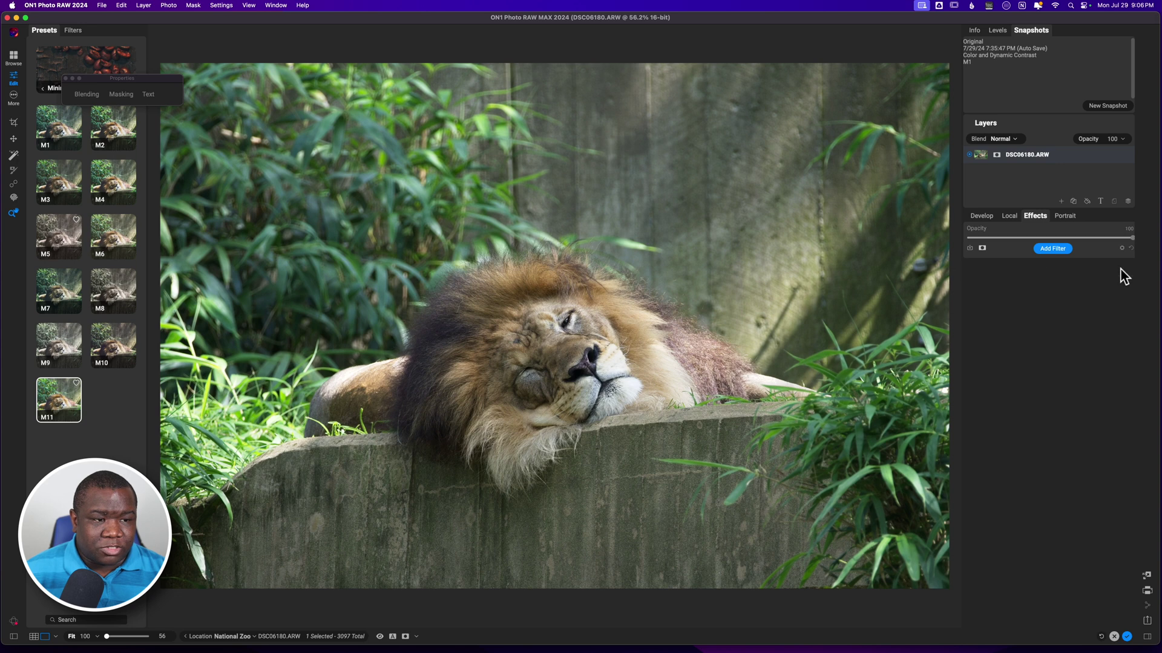
# Step: Apply the M11 preset to the lion photo and turn on its Tone Enhancer filter
pyautogui.moveTo(67, 389)
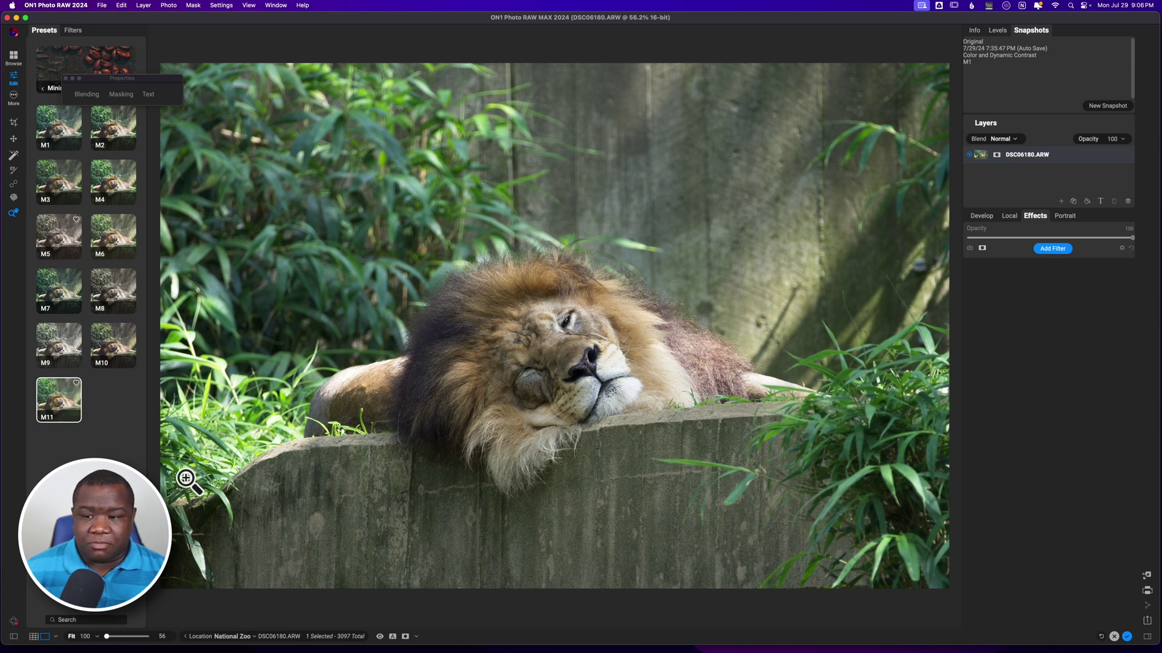
pyautogui.click(60, 387)
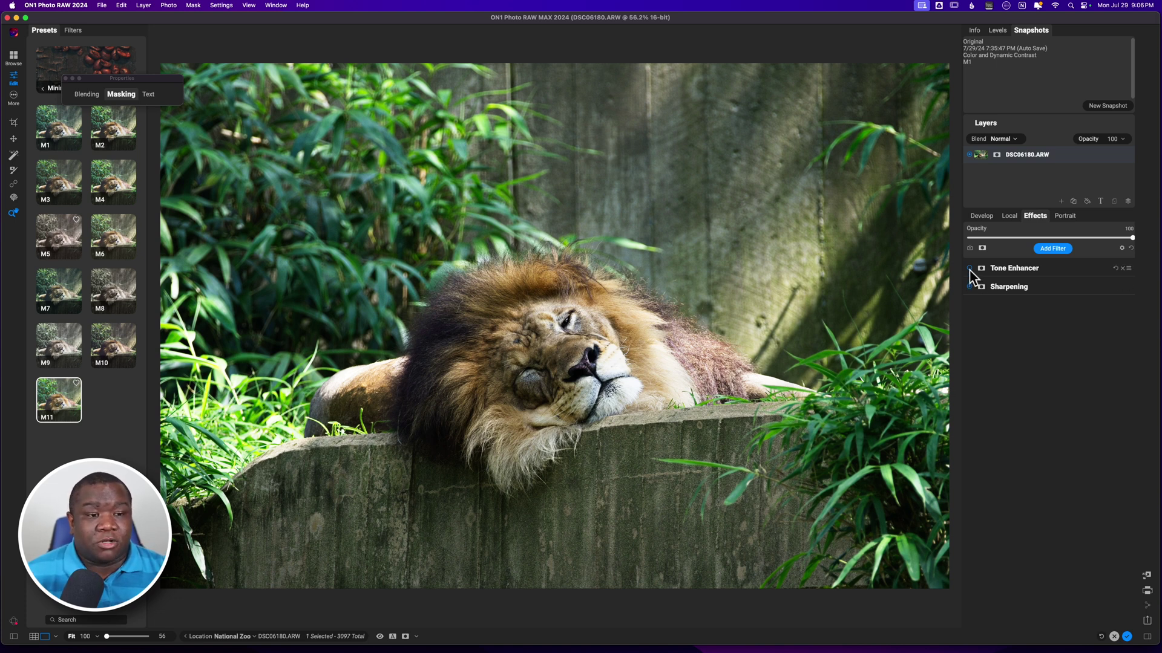
pyautogui.click(970, 269)
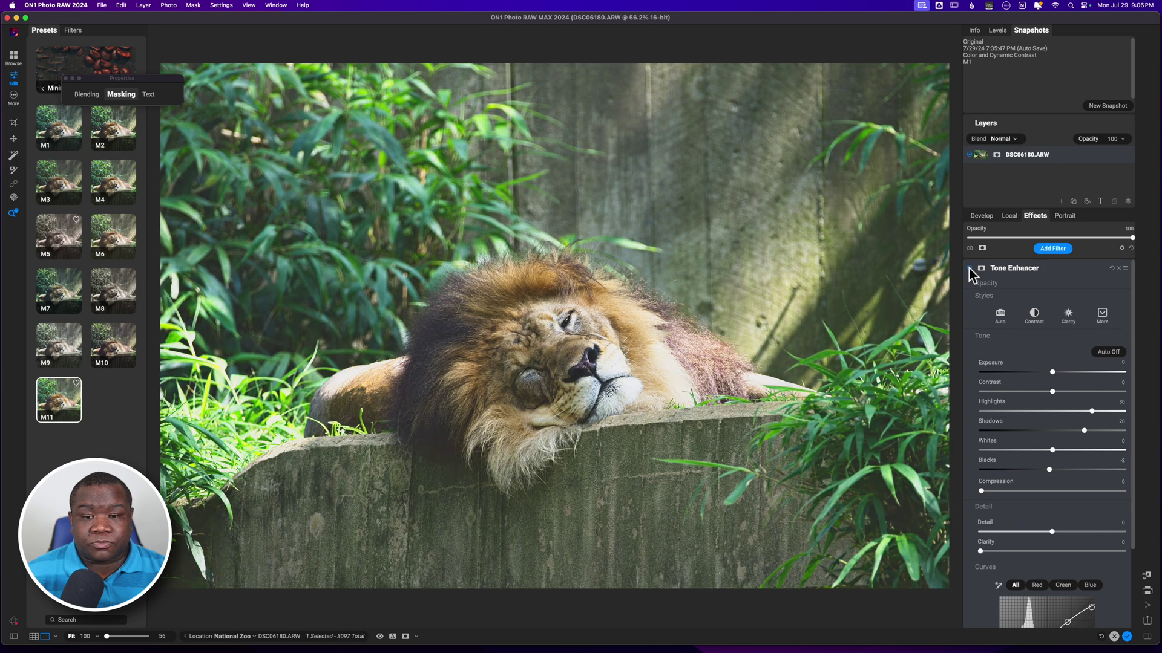
# Step: Review the Tone Enhancer's tone and curve settings and lower the filter's opacity to 52
pyautogui.click(1133, 282)
pyautogui.moveTo(1132, 282)
pyautogui.mouseDown()
pyautogui.moveTo(1138, 349)
pyautogui.moveTo(1150, 275)
pyautogui.mouseUp()
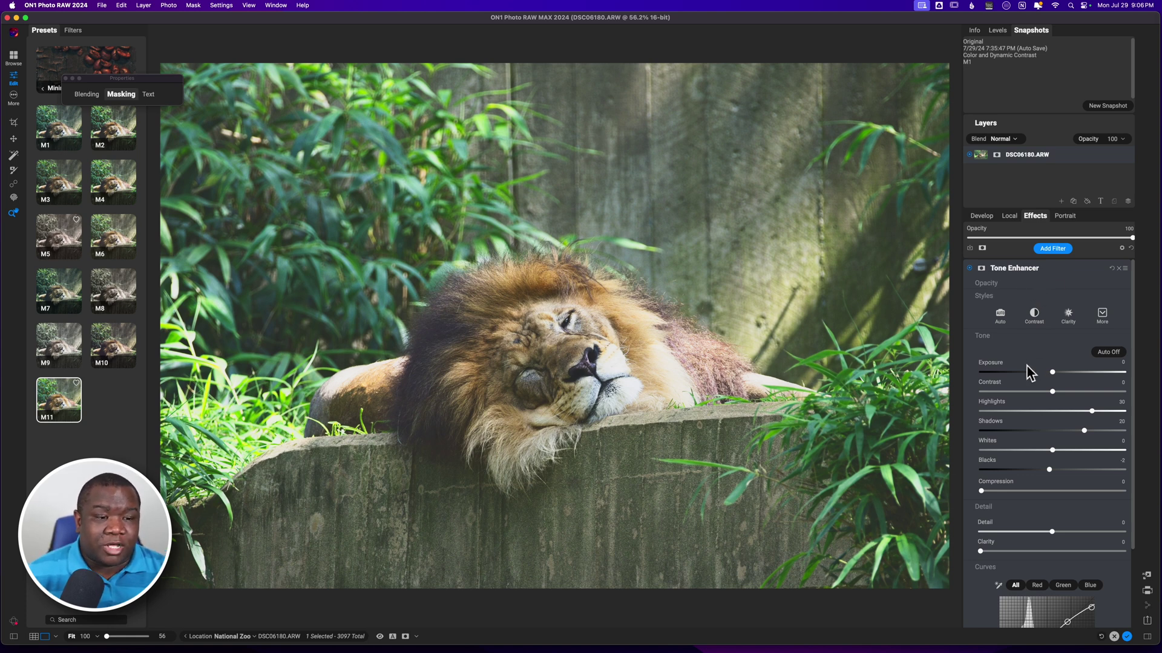
pyautogui.moveTo(1129, 312); pyautogui.dragTo(1132, 365)
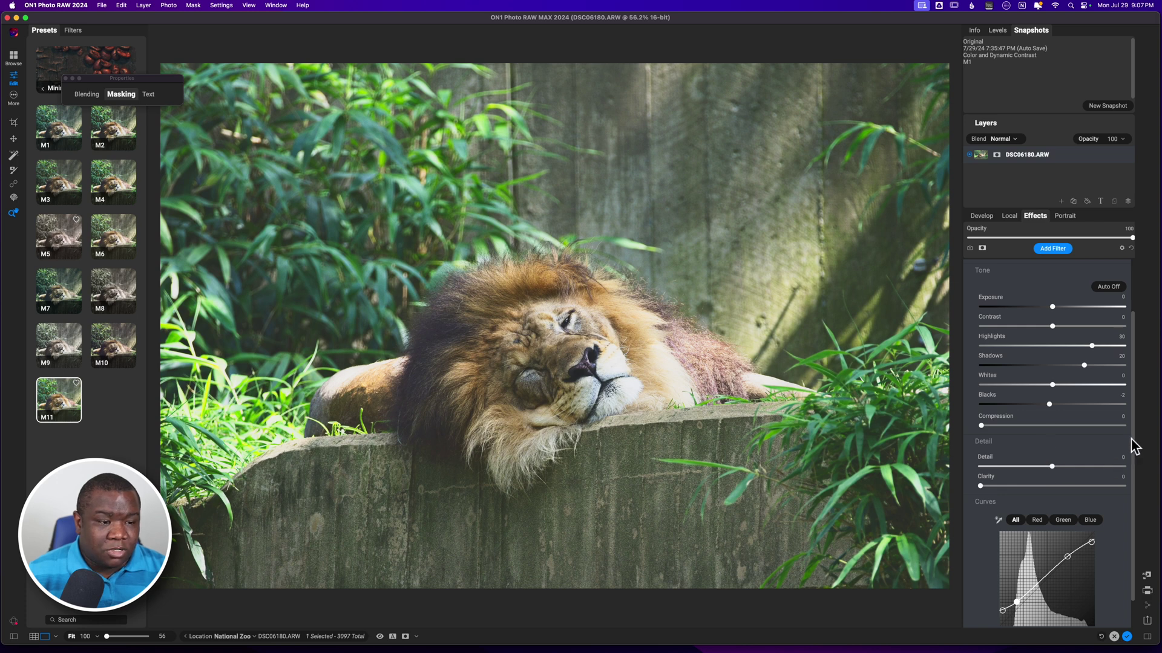
pyautogui.moveTo(1130, 446); pyautogui.dragTo(1133, 527)
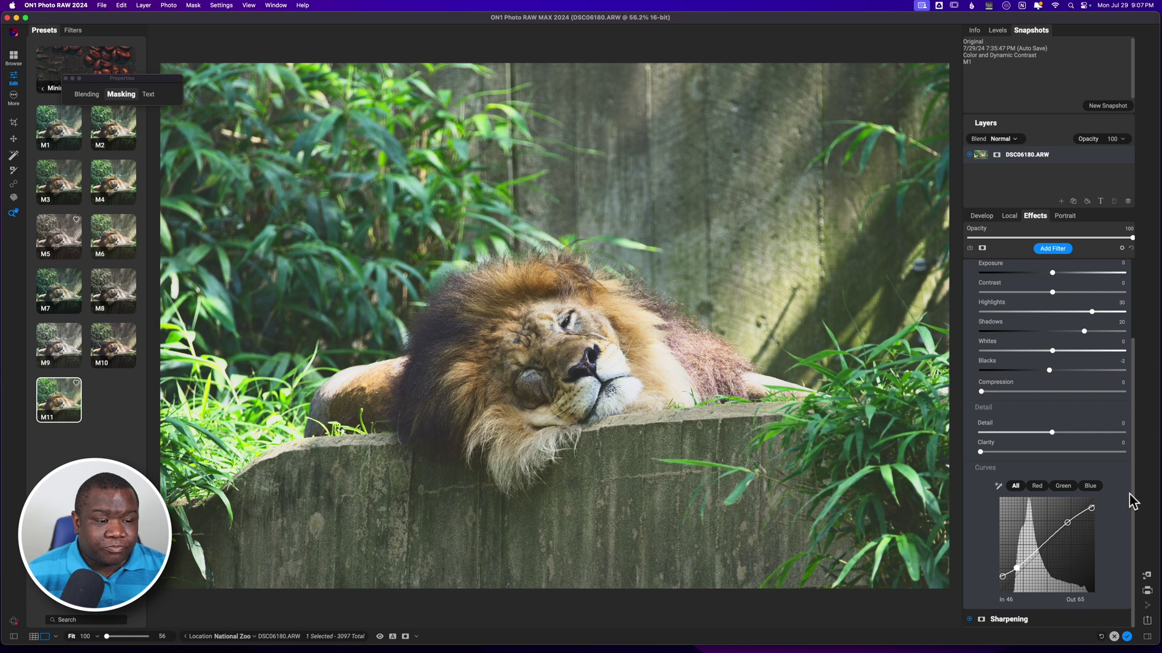
pyautogui.moveTo(1131, 501); pyautogui.dragTo(1132, 391)
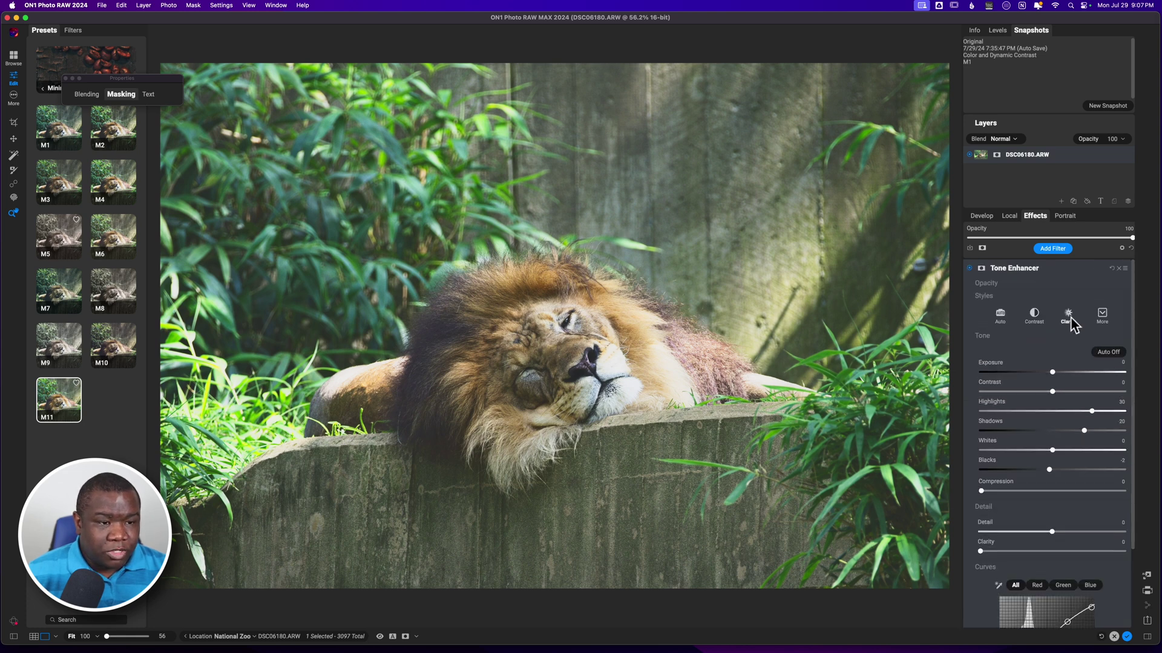
pyautogui.click(1002, 281)
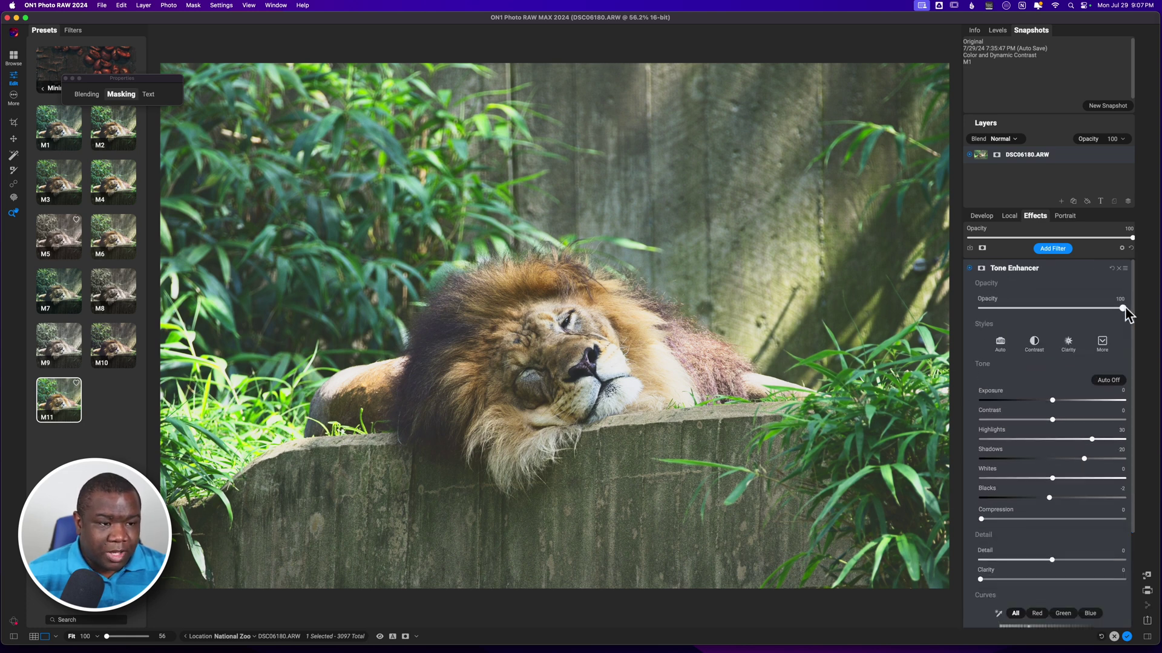
pyautogui.moveTo(1122, 310); pyautogui.dragTo(1055, 309)
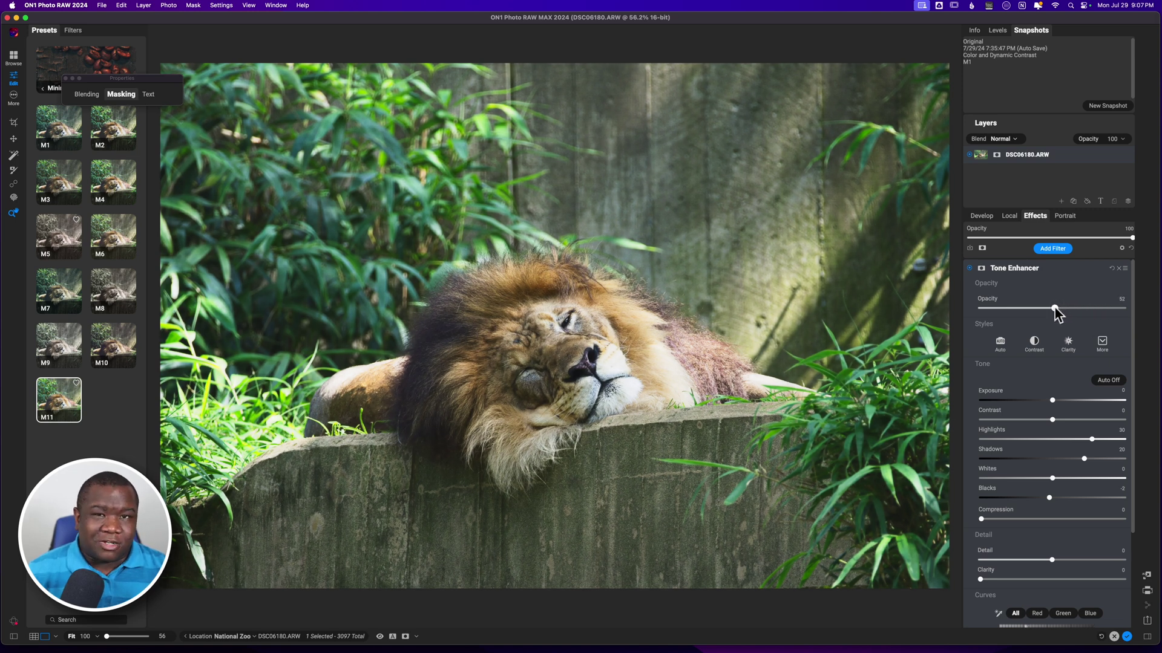